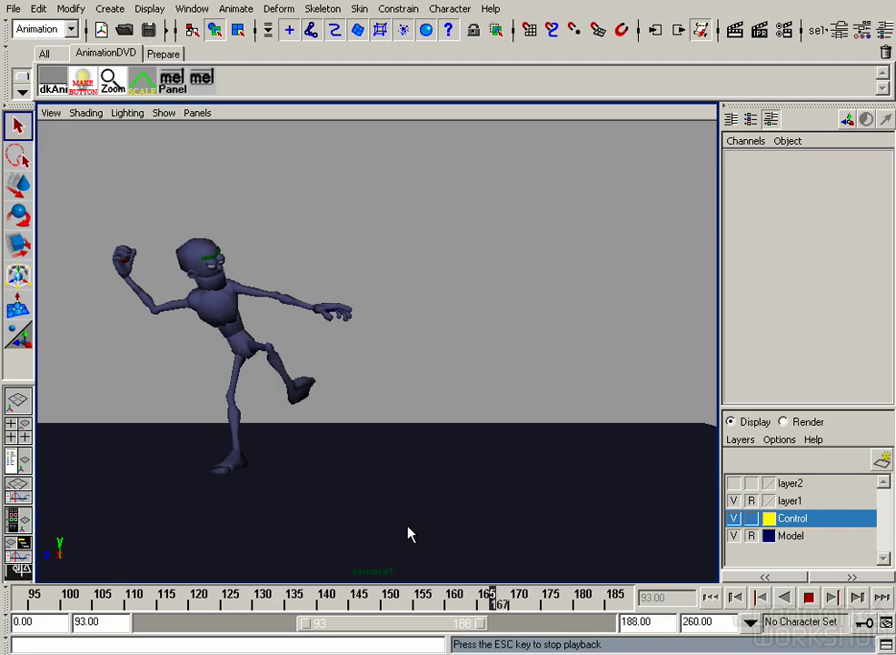
- Shift the playback range to frames 165–260 and play the animation from about frame 176
key("Escape")
left_click_drag(459, 621, 600, 623)
left_click_drag(405, 598, 93, 595)
key("alt+v")
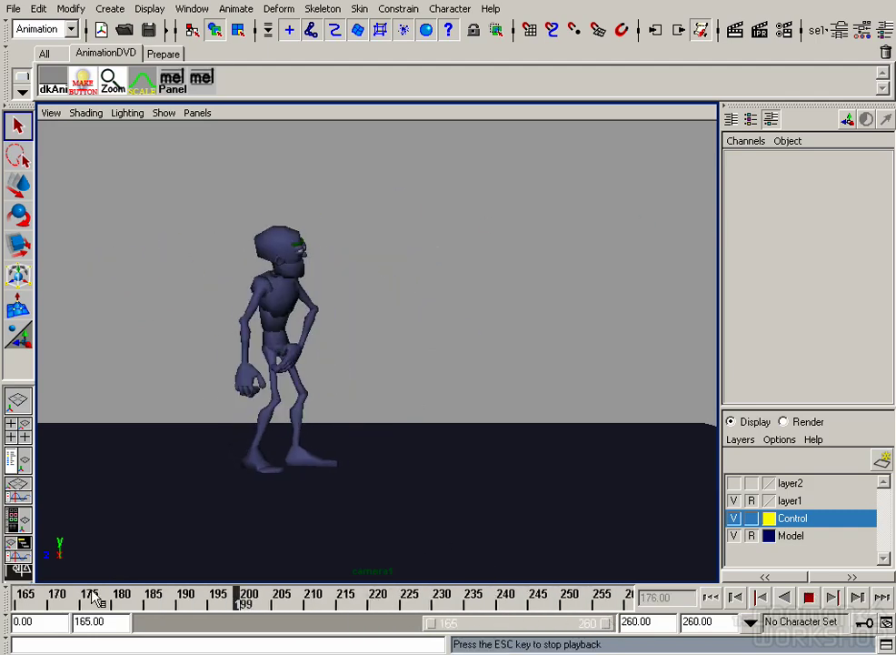
- Display the NURBS control curves in the camera view, select the left arm FK control and replay the animation
key("Escape")
left_click(166, 114)
left_click(200, 199)
left_click(348, 296)
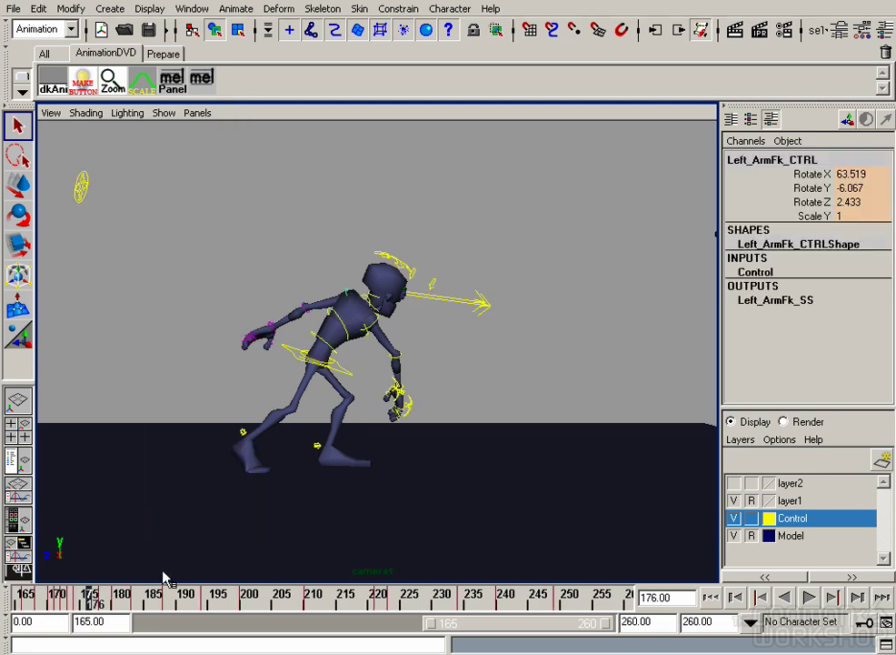
key("alt+v")
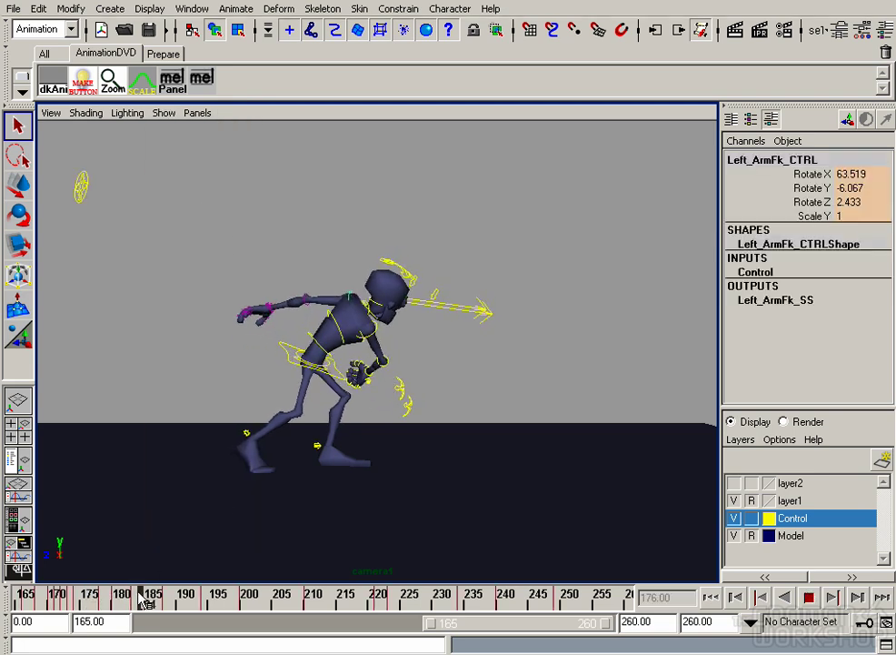
- Rotate the left arm FK control around frame 193, set a key and replay
left_click(203, 598)
key("e")
left_click_drag(353, 257, 316, 185)
key("s")
key("alt+v")
- Rotate the left arm and left elbow FK controls around frame 200, key the pose and play back the motion
left_click(244, 600)
left_click_drag(315, 292, 326, 320)
key("w")
left_click(313, 311)
key("e")
left_click_drag(282, 407, 271, 407)
key("s")
left_click_drag(247, 604, 307, 601)
key("alt+v")
left_click(255, 600)
key("alt+v")
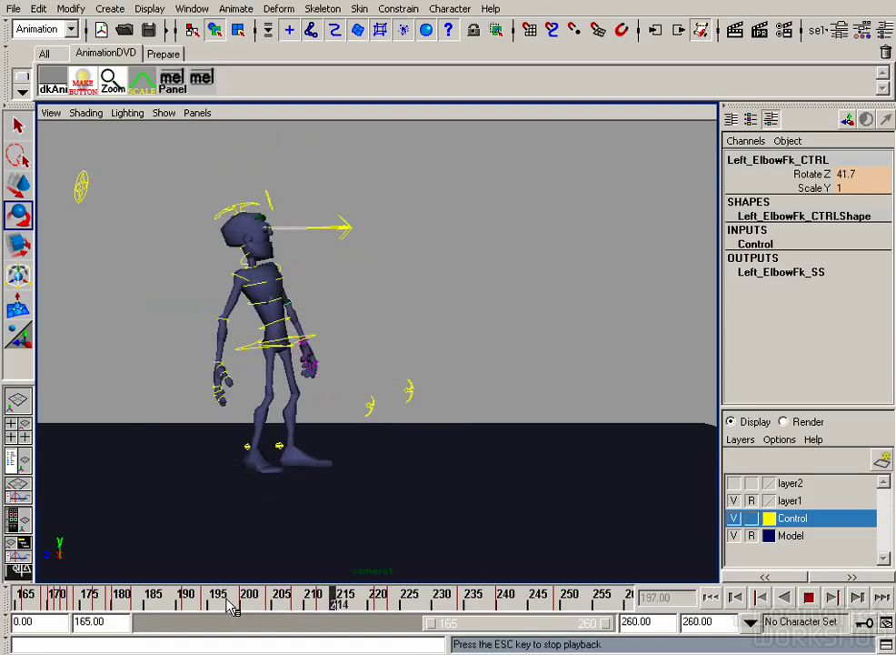
- Select the root control, key it at frame 218 and replay the animation
key("alt+v")
key("w")
left_click(322, 346)
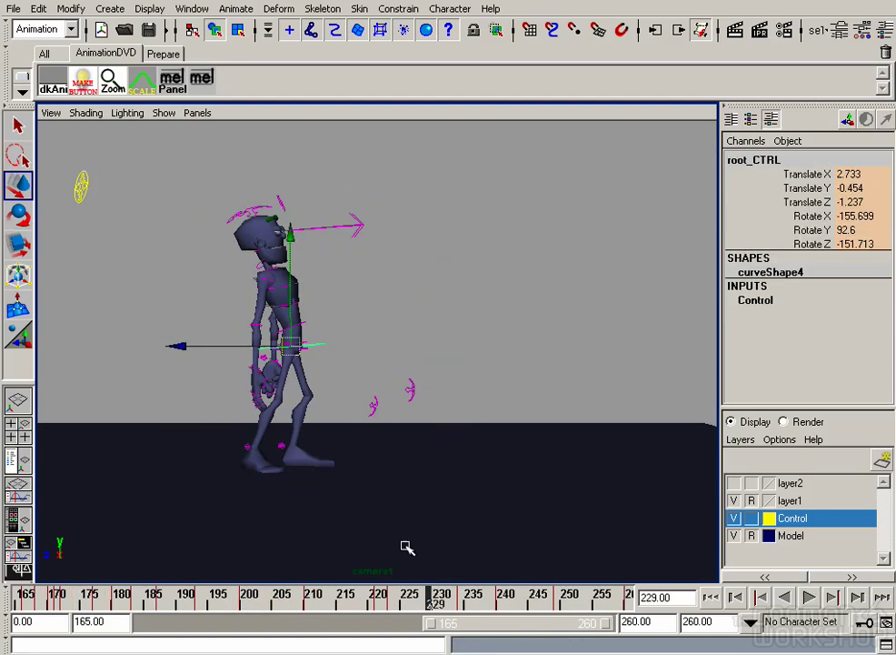
key("alt+v")
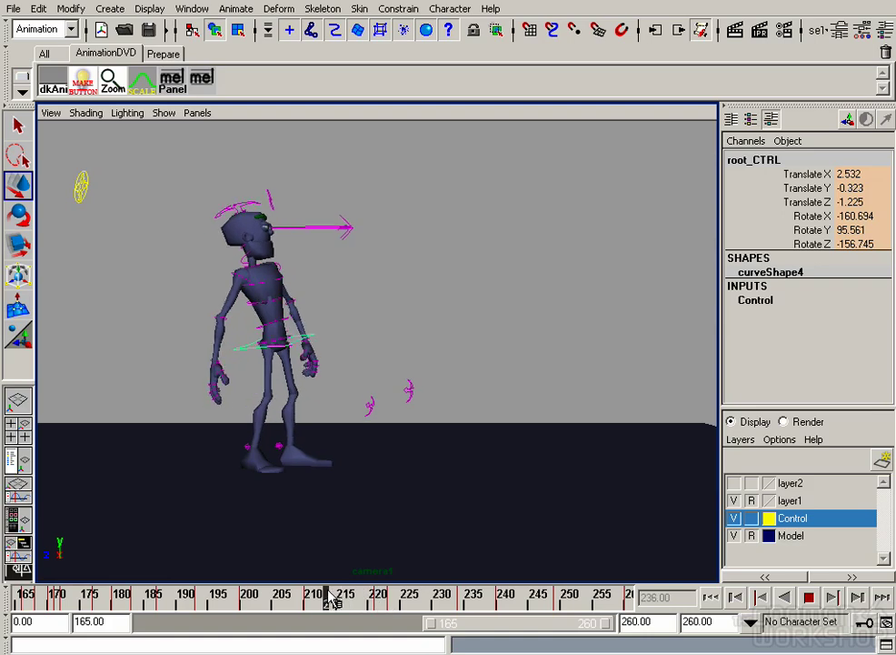
left_click_drag(362, 593, 368, 600)
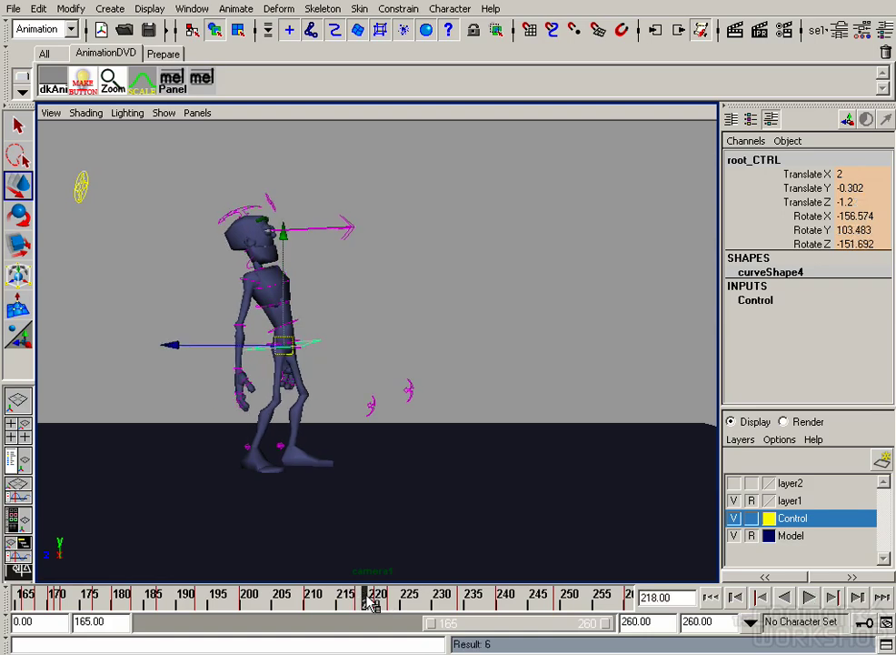
key("alt+v")
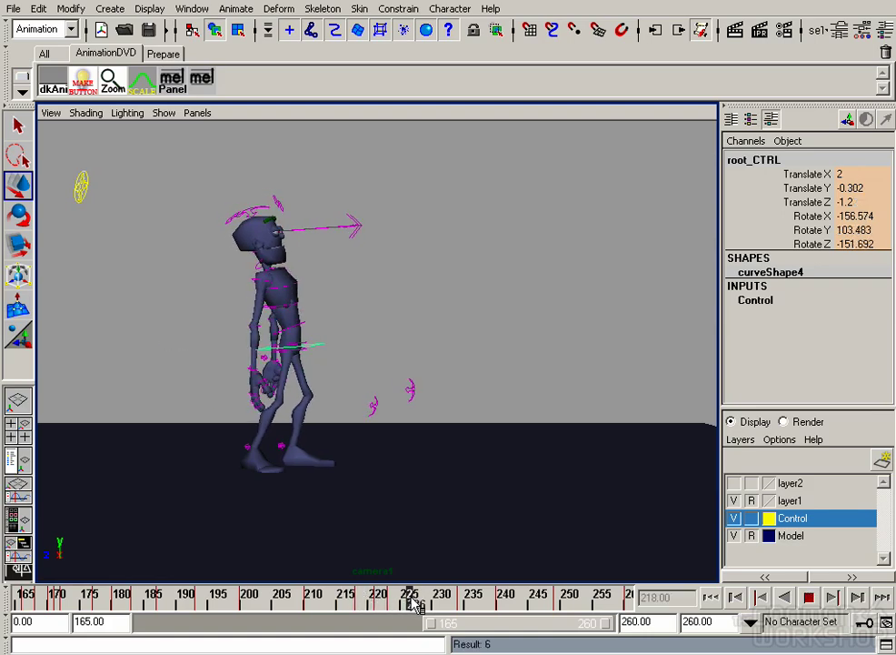
- Cut the root control's keys around frame 221 and replay the animation
left_click(409, 603)
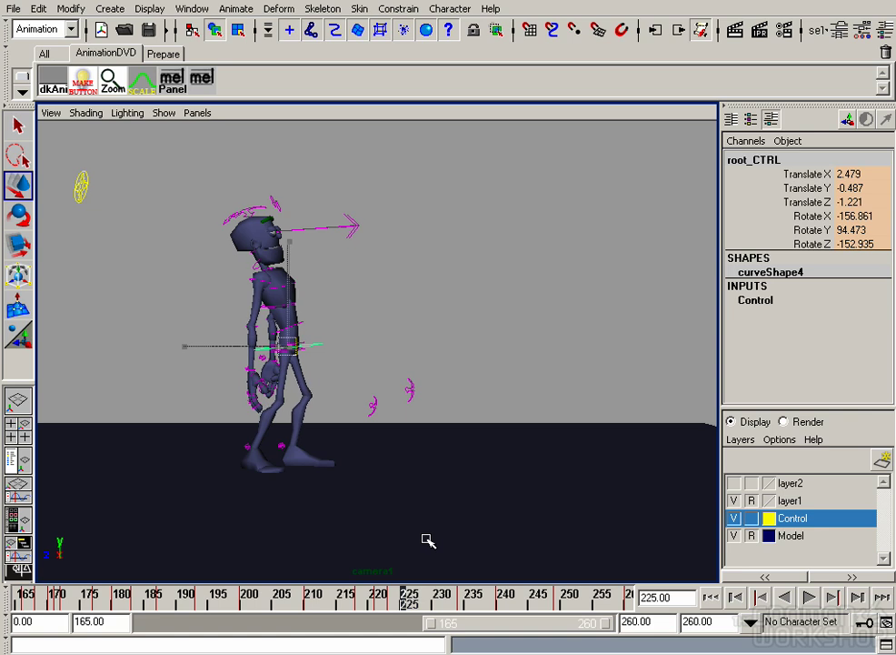
left_click_drag(401, 602, 389, 602, "shift")
left_click(379, 601)
right_click(375, 597)
left_click(431, 410)
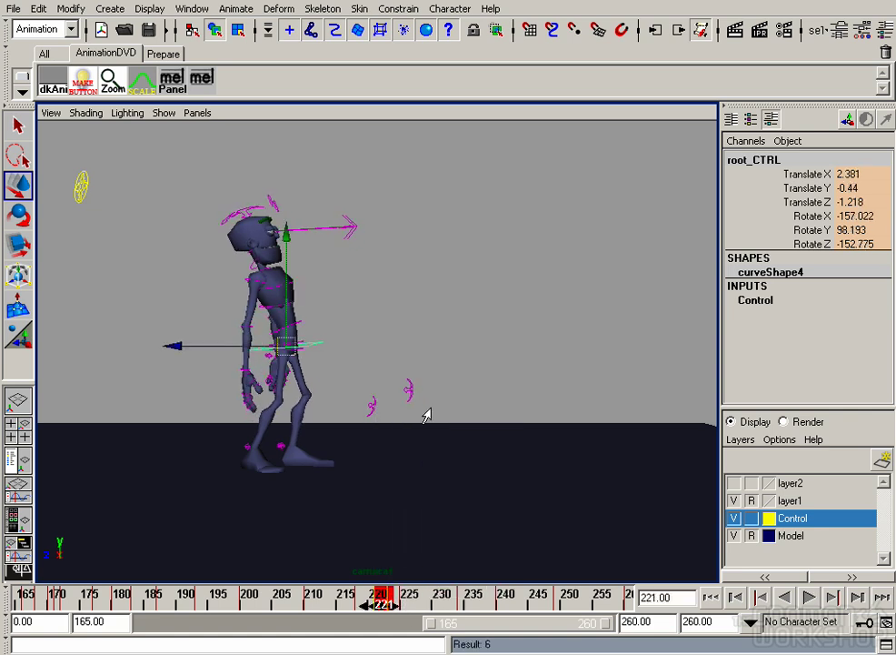
key("alt+v")
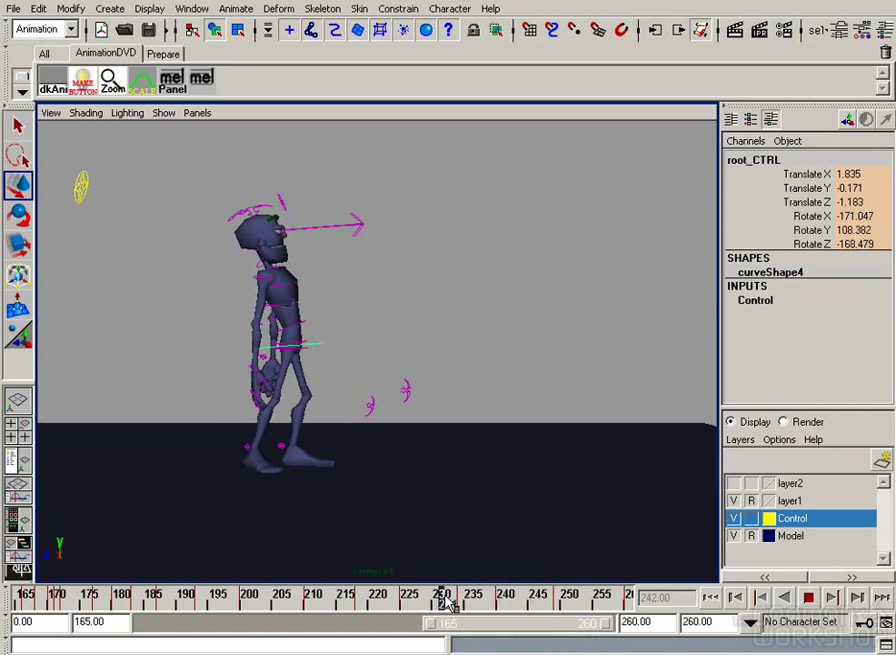
- Key the root control at frame 234, cut its key at frame 225 and play back to the end of the range
left_click_drag(452, 605, 366, 606)
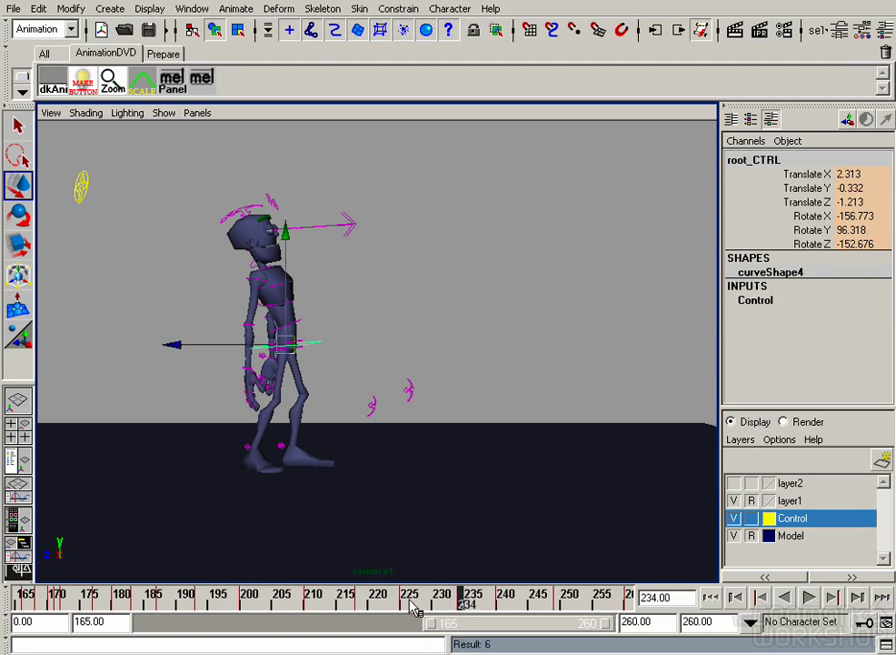
right_click(408, 601)
left_click(446, 409)
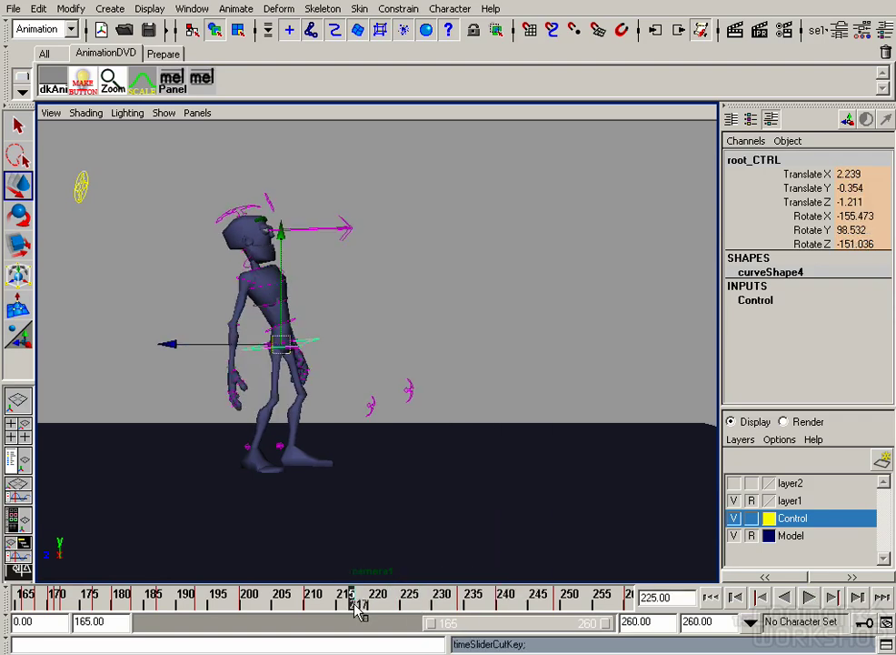
key("alt+v")
left_click(302, 602)
key("alt+v")
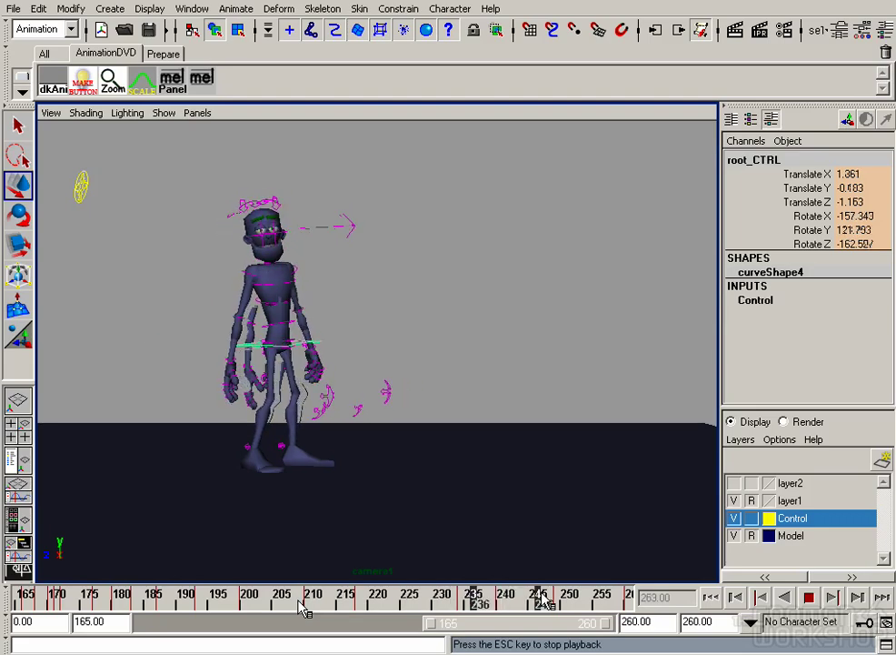
left_click(627, 603)
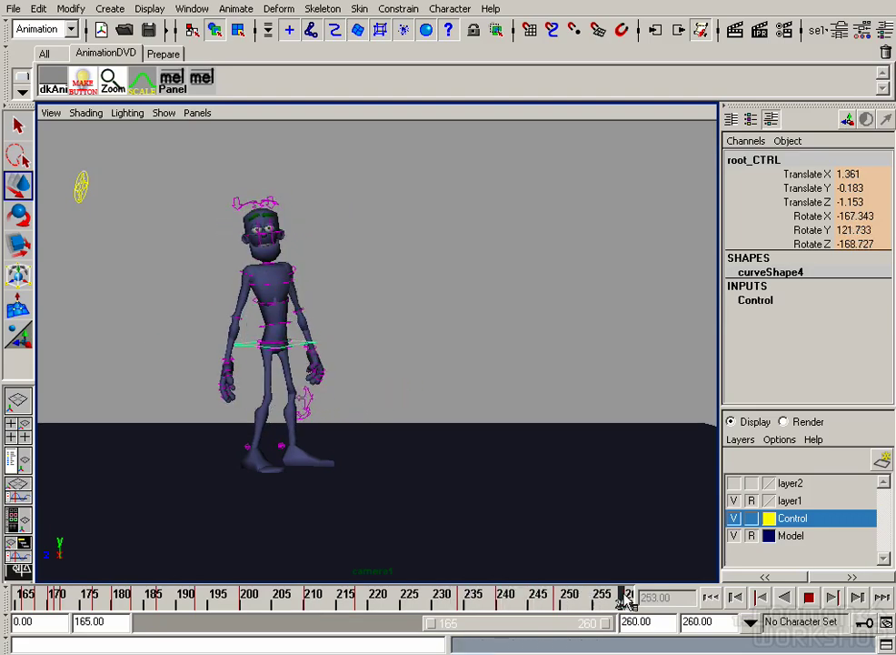
- At frame 249 in the perspective view, bend the left elbow FK control to about 126 on Rotate Z
mouse_move(506, 604)
left_mouse_down()
mouse_move(459, 600)
mouse_move(550, 589)
left_mouse_up()
key("space")
left_click_drag(420, 340, 416, 260)
left_click_drag(450, 298, 425, 313, "alt")
middle_click_drag(424, 313, 333, 380, "alt")
right_click_drag(333, 380, 332, 348, "alt")
middle_click_drag(331, 348, 341, 342, "alt")
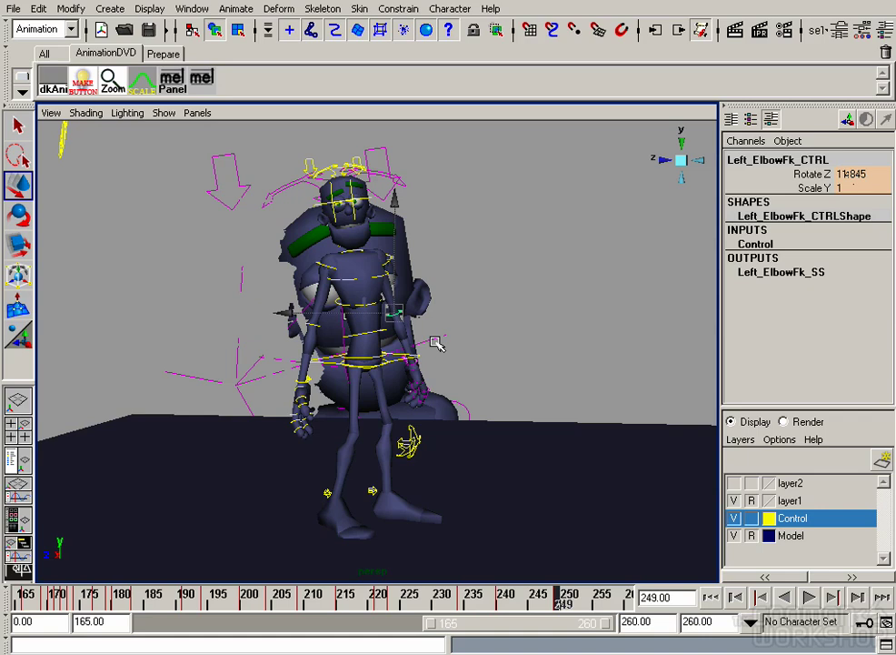
key("e")
left_click_drag(443, 436, 323, 191)
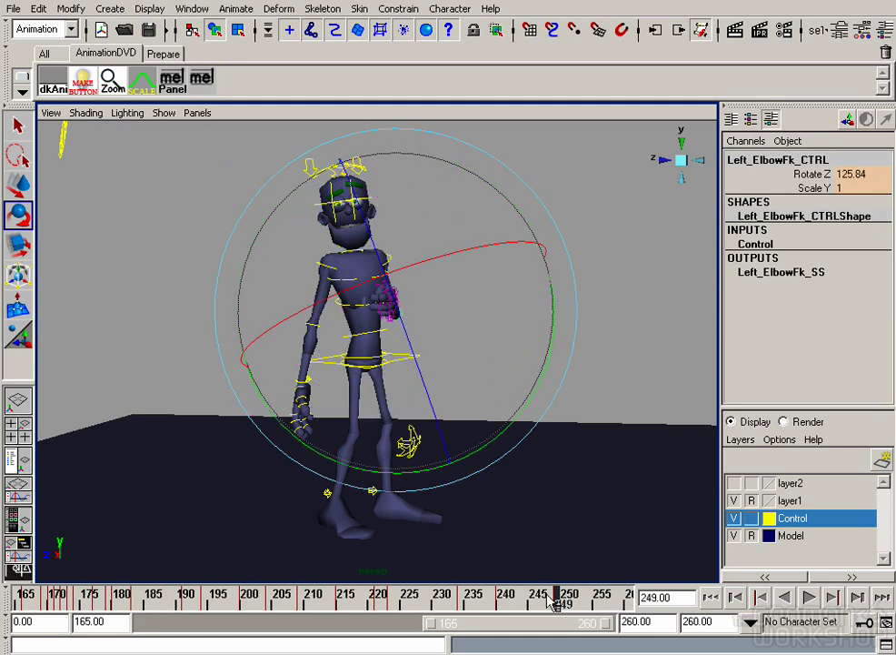
- Rotate the left arm FK control at frame 249 to about 69.2, -5.9, -15.5 so the forearm swings outward
key("w")
left_click(404, 276)
key("e")
left_click_drag(393, 340, 482, 283)
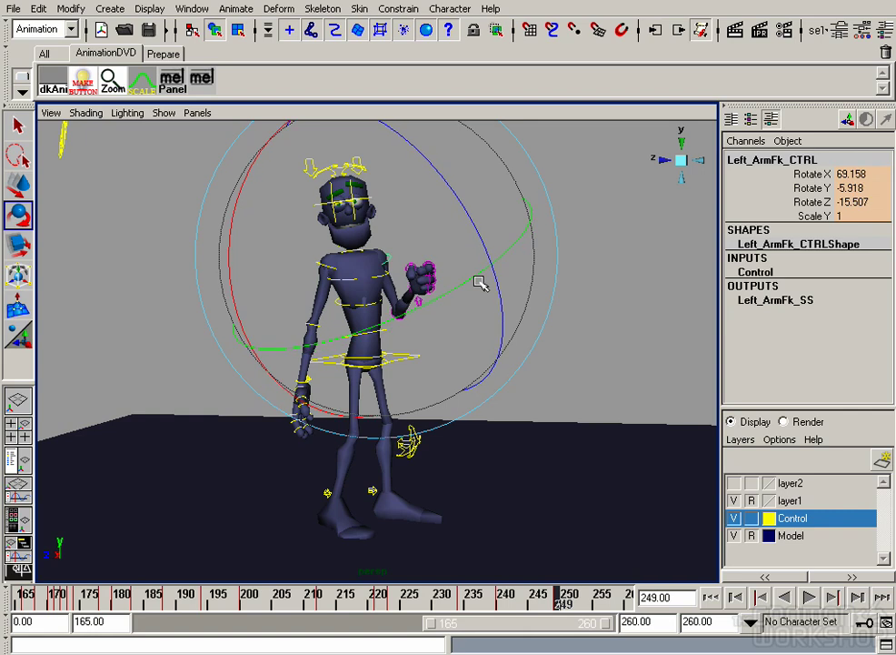
- Rotate the left wrist FK control to about -36.4, 5.2, 25.8 so the palm faces forward, and key it
left_click(420, 272)
mouse_move(460, 356)
left_mouse_down()
mouse_move(492, 207)
mouse_move(426, 354)
mouse_move(502, 362)
mouse_move(518, 340)
mouse_move(463, 338)
left_mouse_up()
middle_click_drag(463, 339, 441, 311, "alt")
right_click_drag(441, 311, 628, 415, "alt")
right_click_drag(463, 355, 510, 314, "alt")
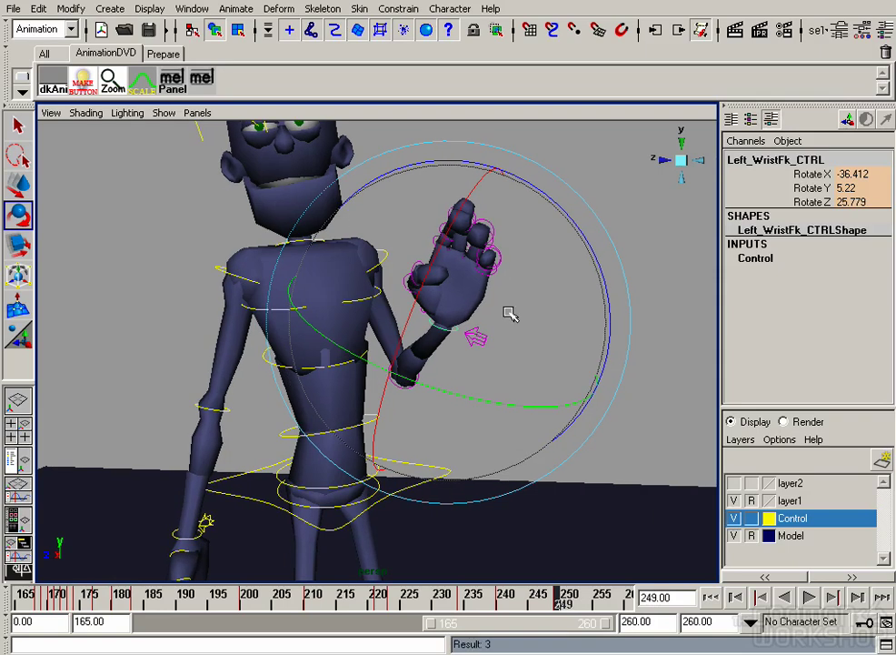
- Curl the left hand's ring and pinkie finger controls into the palm, to about 72 on Rotate X
key("w")
left_click(425, 227)
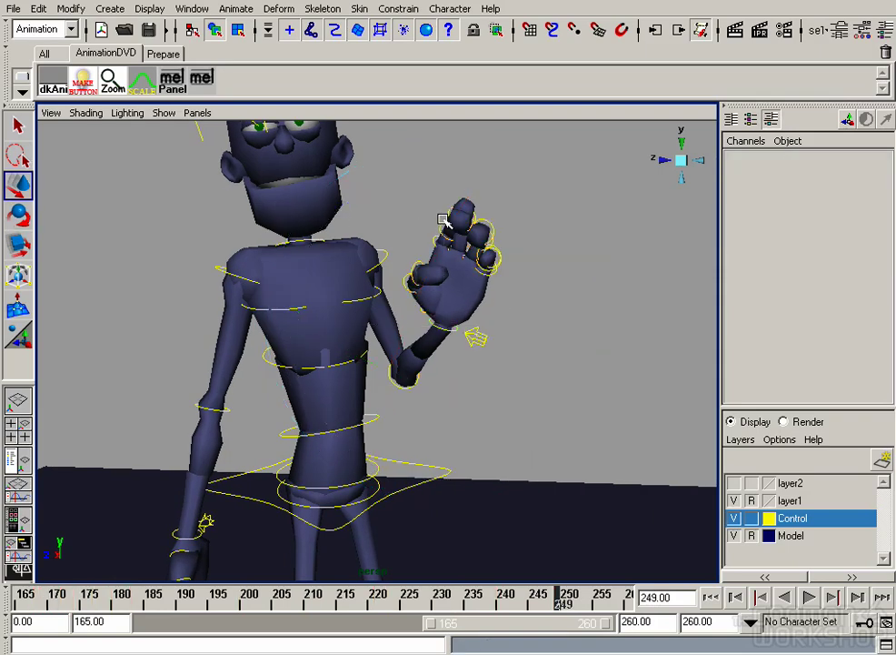
left_click(437, 234)
key("e")
left_click_drag(582, 174, 225, 284)
key("w")
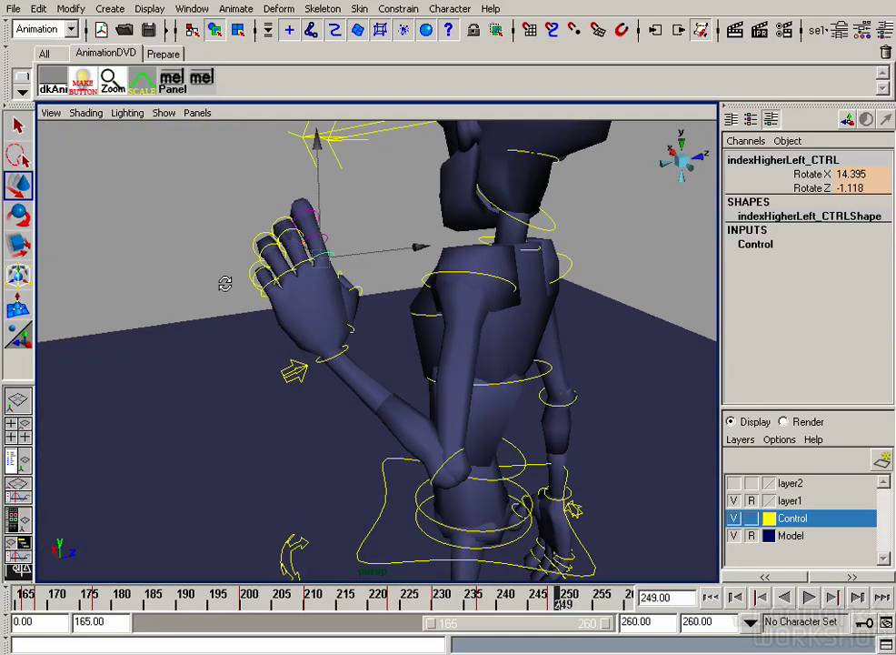
left_click(271, 260)
left_click(251, 255, "shift")
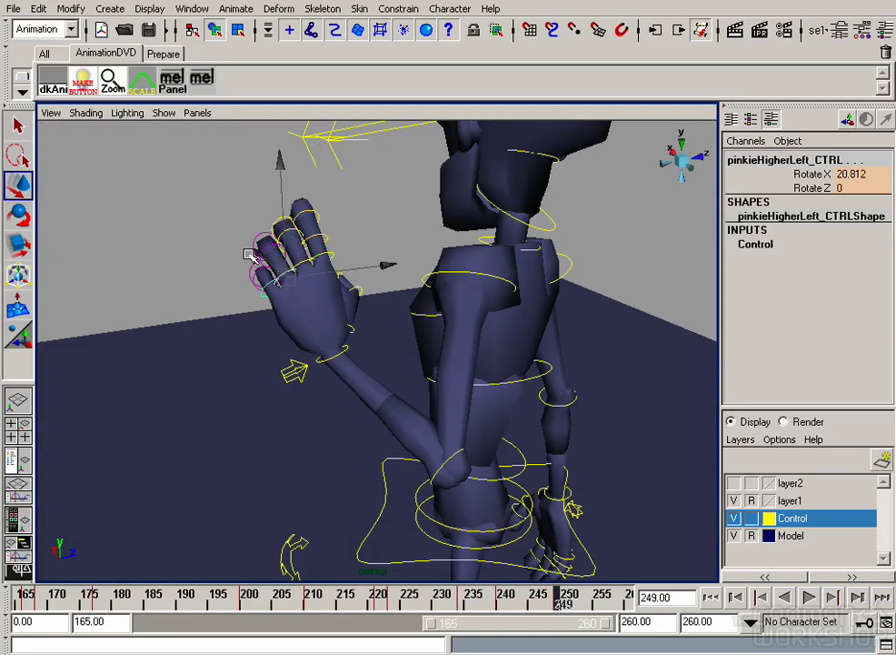
left_click_drag(266, 275, 267, 277, "shift")
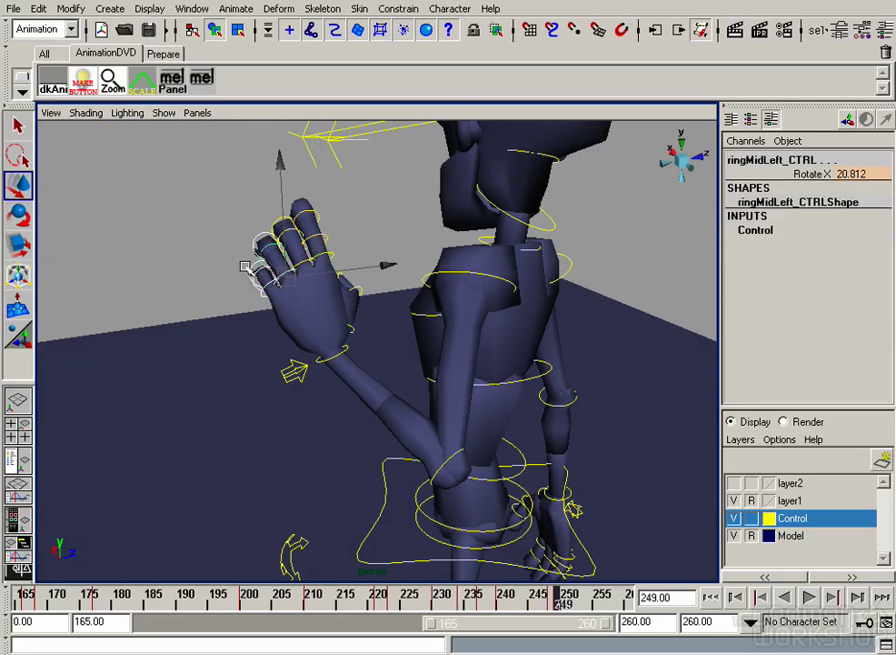
left_click(201, 272)
key("z")
left_click_drag(239, 280, 515, 235, "alt")
key("e")
left_click_drag(414, 327, 401, 359)
key("w")
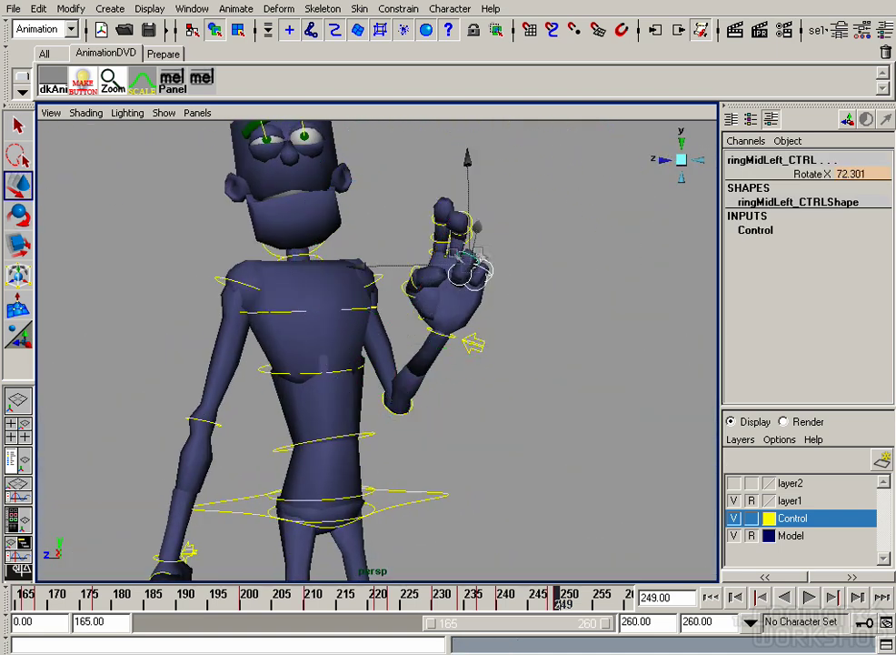
- Straighten the left index and middle fingers by rotating their controls to about -2.5 on Rotate X
left_click_drag(454, 227, 484, 242)
left_click_drag(548, 257, 474, 215, "alt")
left_click(316, 244, "shift")
key("e")
key("w")
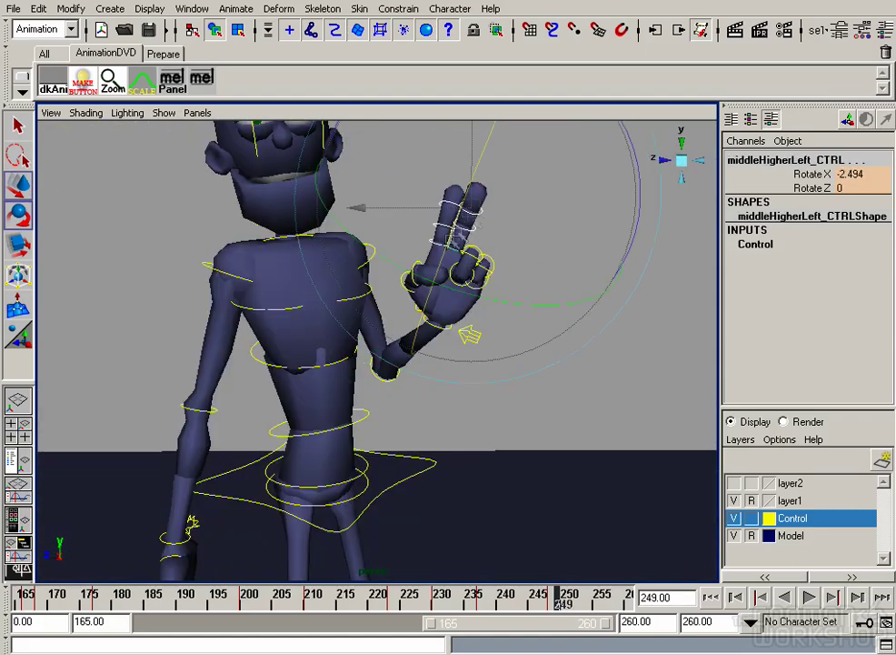
- Finish the peace sign by rotating the upper joints of the index and middle fingers to about -20.8 on Rotate X
left_click(440, 242)
key("e")
key("w")
left_click_drag(593, 179, 292, 250)
left_click(477, 186)
key("e")
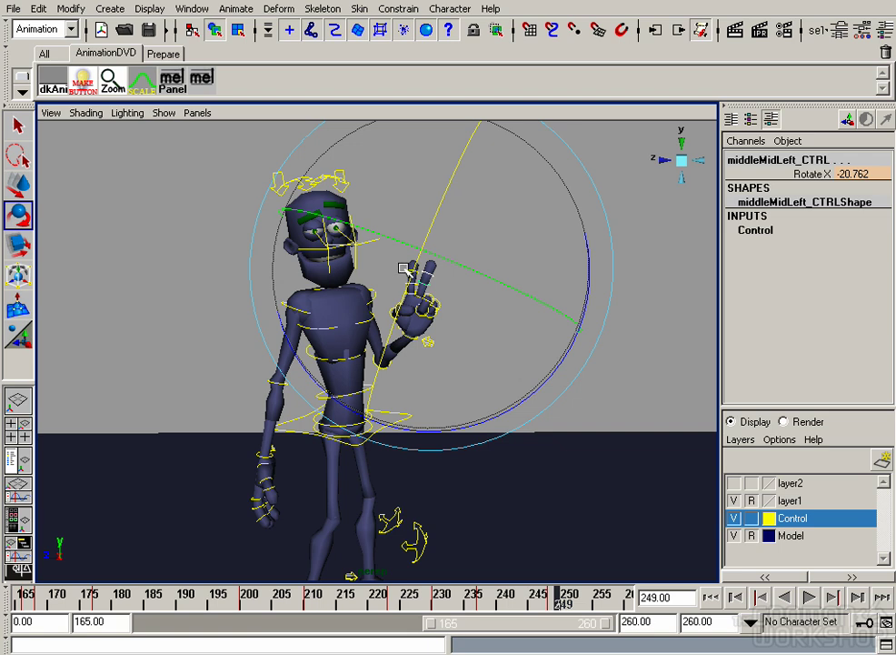
key("w")
- Key the left arm, hand and spine controls at frame 249, cut their keys at frame 248 and replay
left_click_drag(448, 346, 466, 401, "alt")
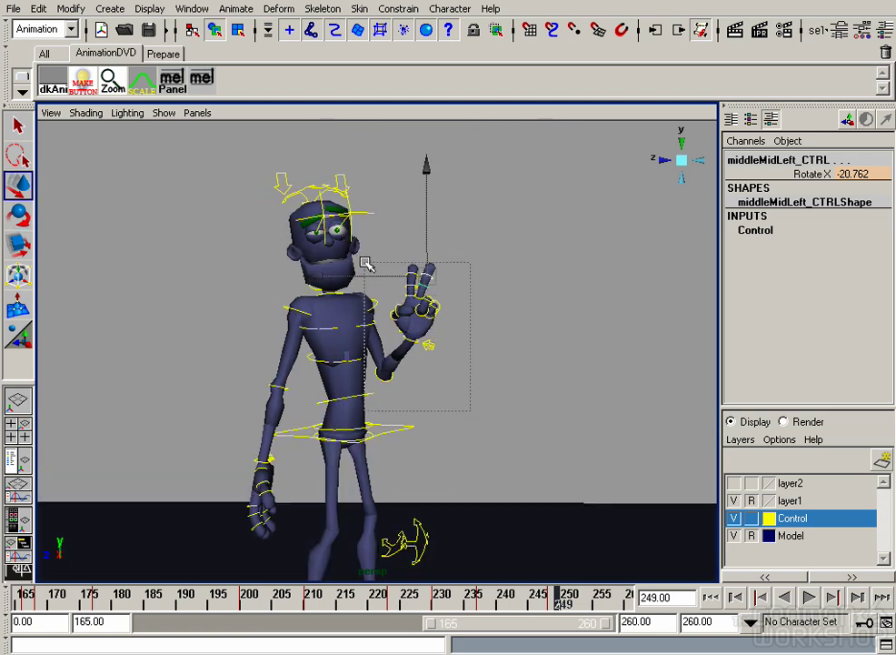
left_click_drag(365, 264, 364, 264)
left_click(550, 600)
right_click(551, 600)
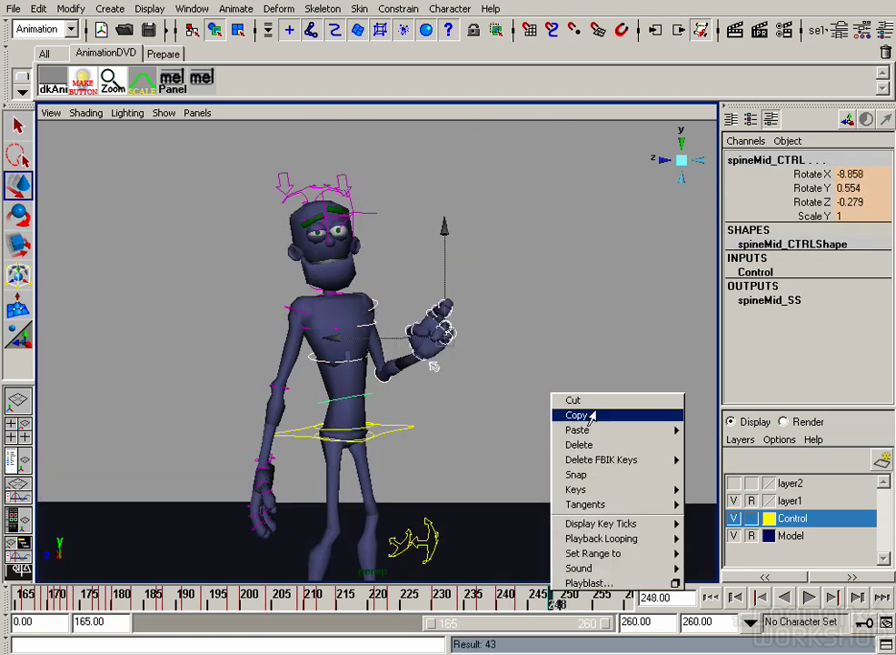
left_click(569, 400)
key("alt+v")
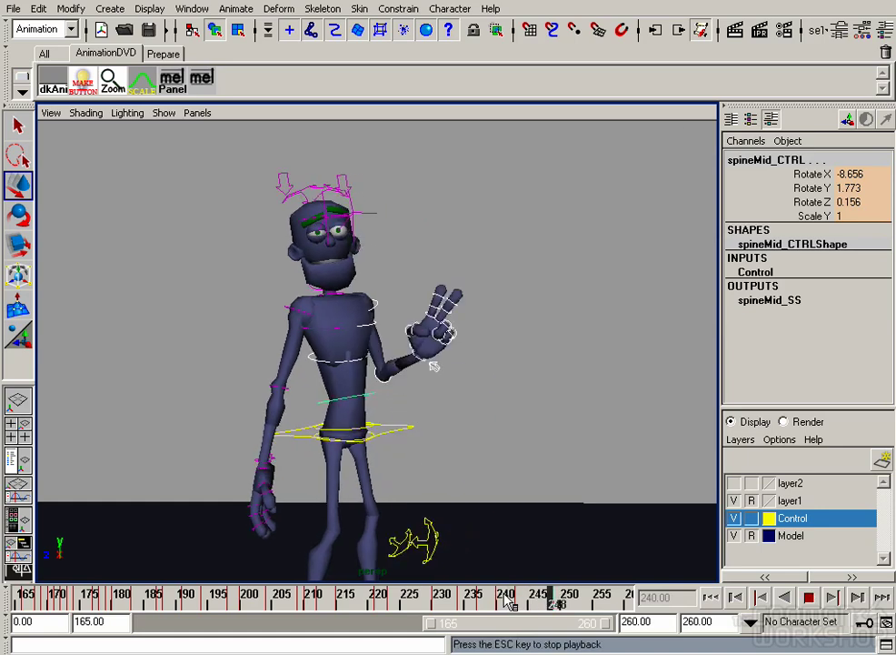
key("Escape")
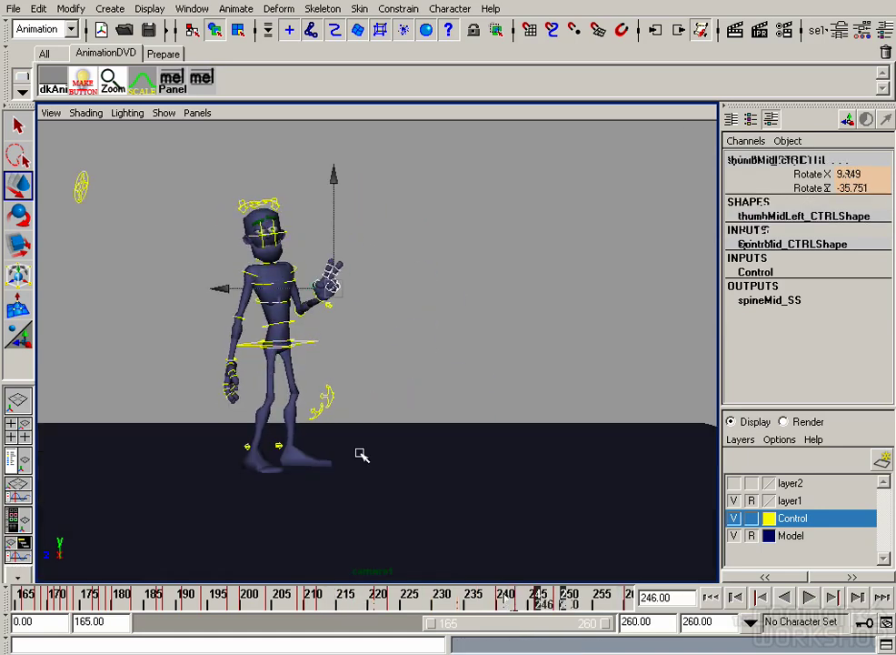
- Select the head control in the camera view, then scrub and play the animation to review the head turn
left_click(262, 199)
key("e")
left_click_drag(543, 600, 494, 597)
left_click(410, 597)
key("alt+v")
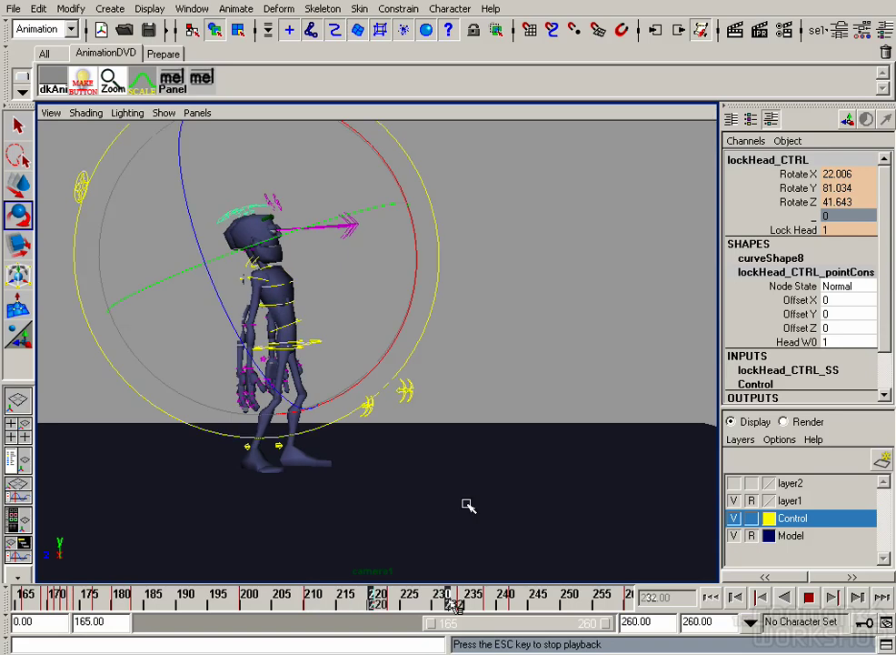
- Select the left leg IK control, cut its key near frame 207 and replay the step back
left_click(318, 473)
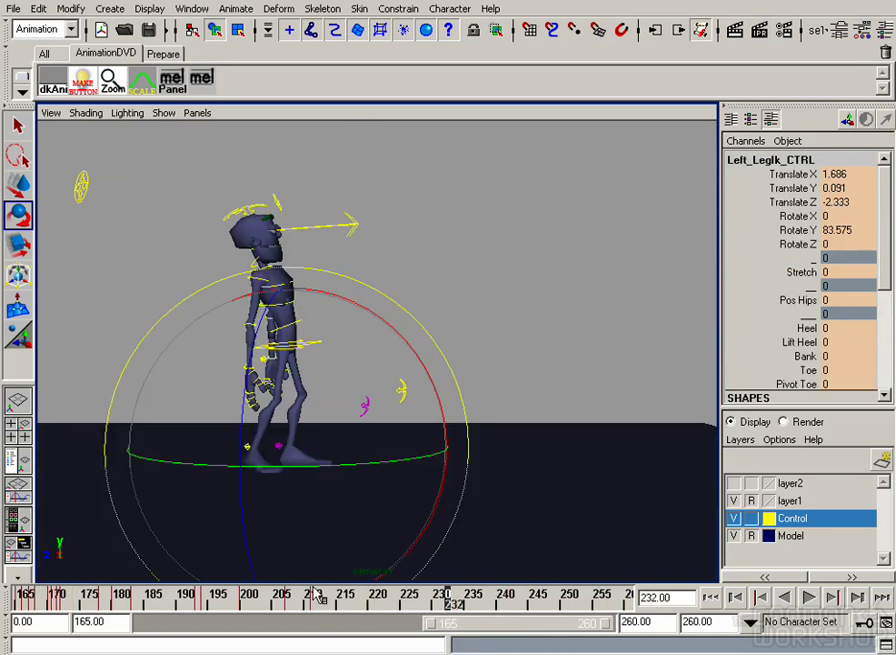
left_click(229, 605)
key("Escape")
left_click_drag(258, 597, 283, 595)
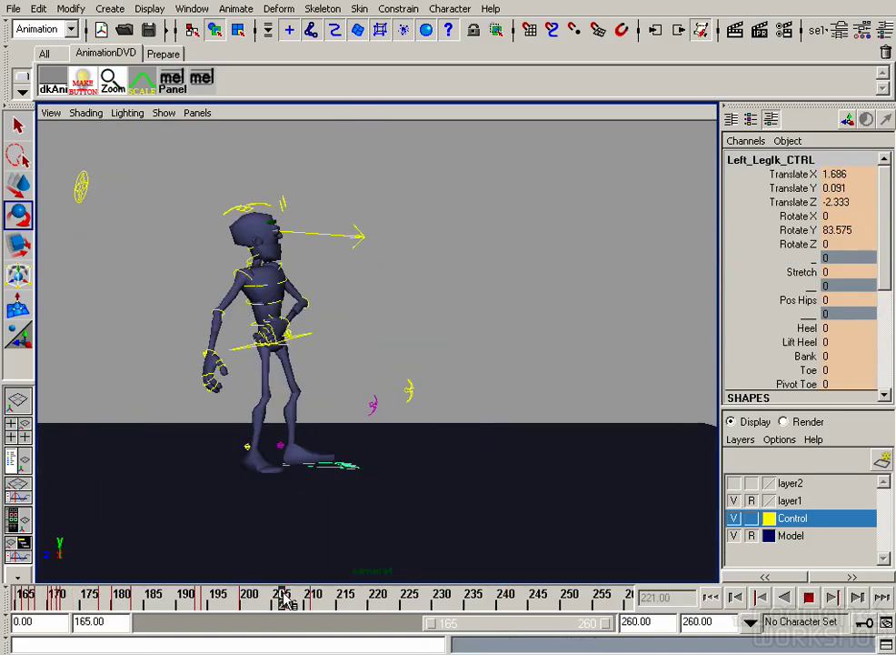
key("w")
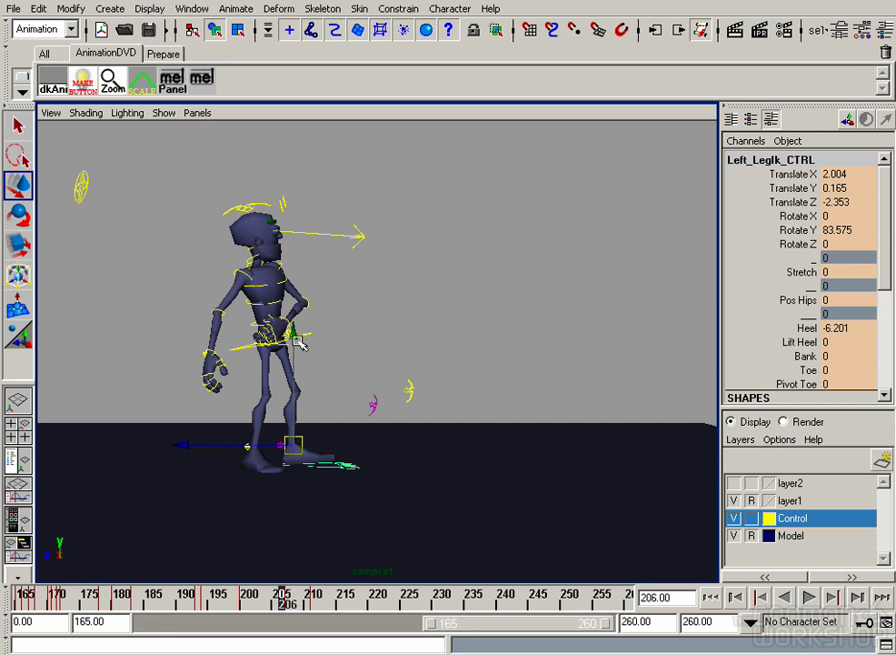
left_click(291, 600)
right_click(291, 600)
left_click(350, 406)
key("alt+v")
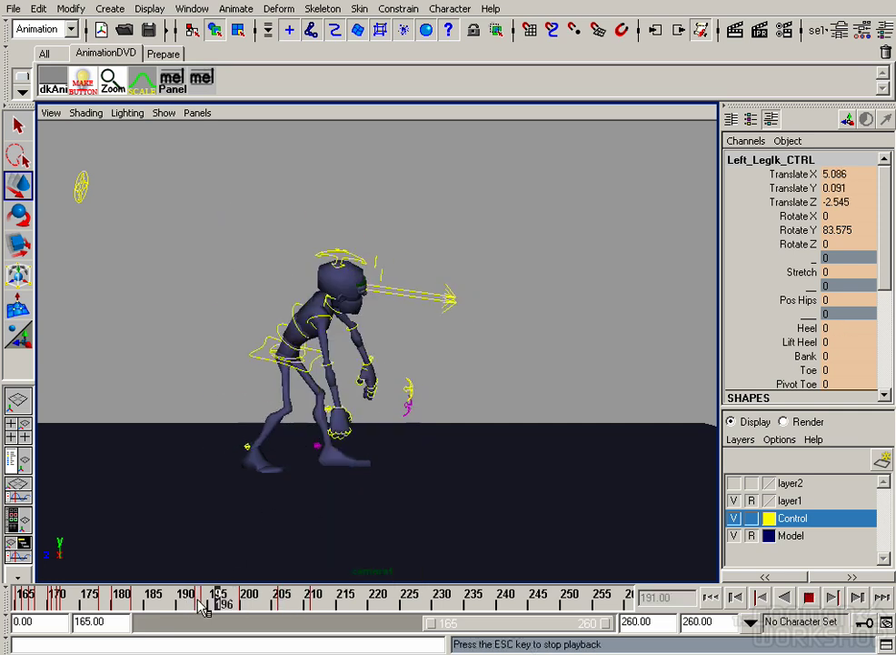
- Scrub and replay the left leg's step back around frames 205 to 211 to review its timing
left_click(281, 602)
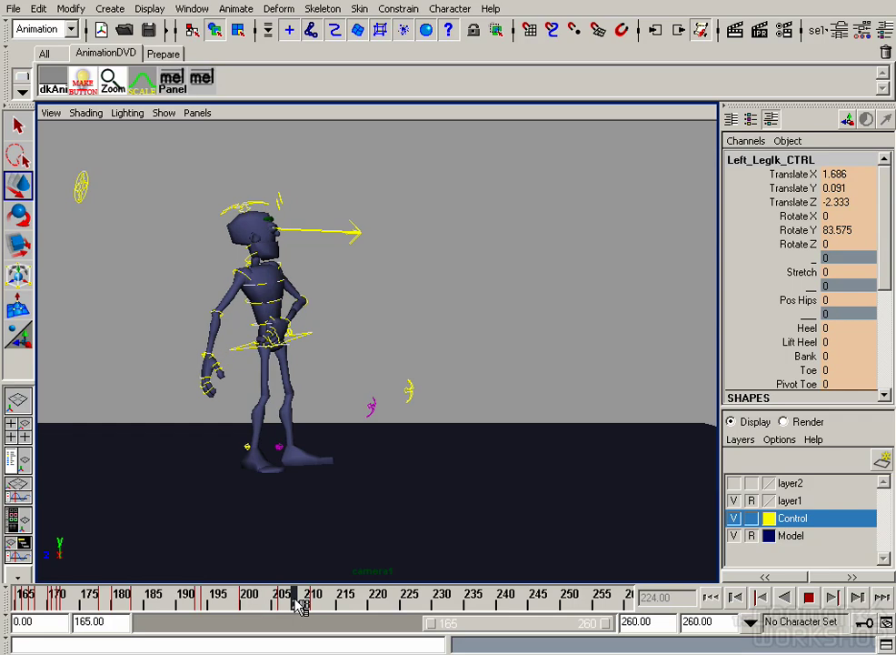
key("alt+v")
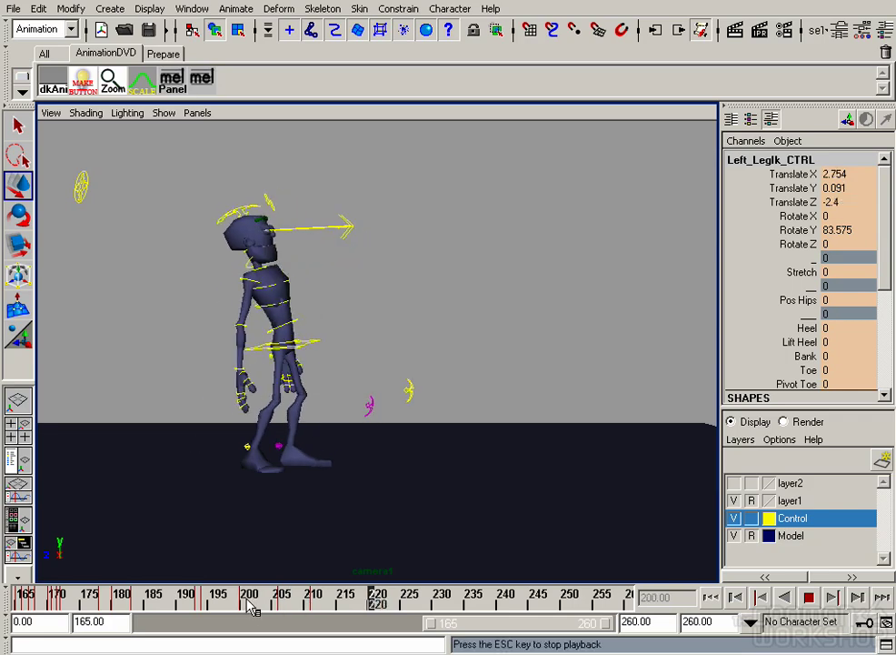
left_click(289, 602)
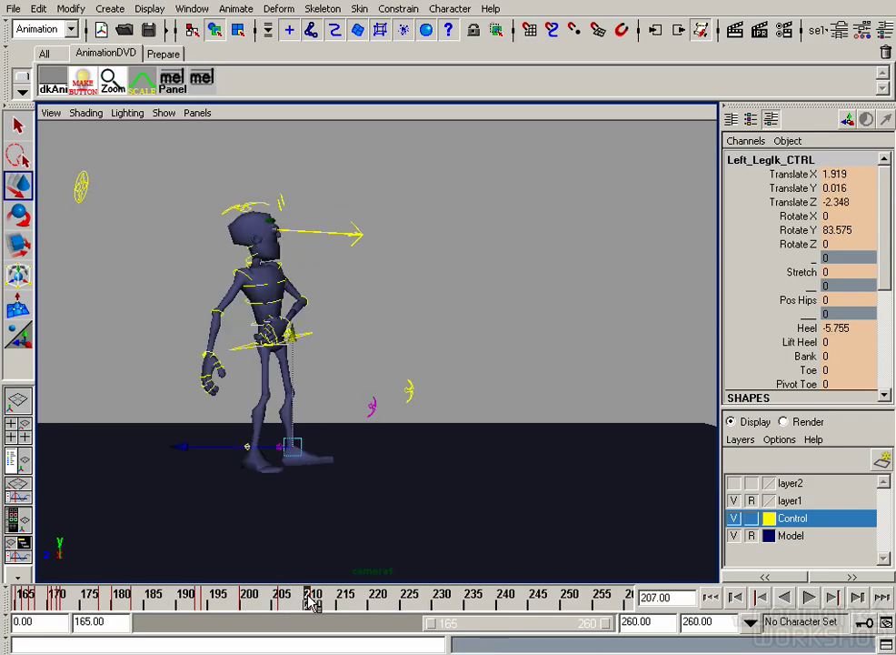
left_click_drag(313, 597, 320, 595)
key("alt+v")
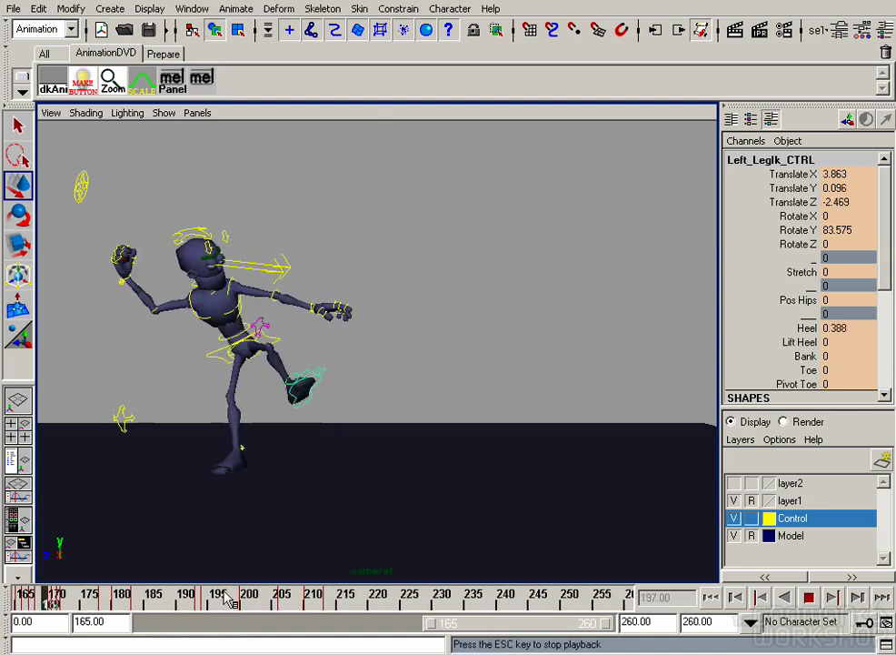
- In the perspective view, place the left leg's pole vector control at about X 1.738, Y -0.044, Z -3.582 and key it at frame 246
left_click_drag(511, 598, 587, 600)
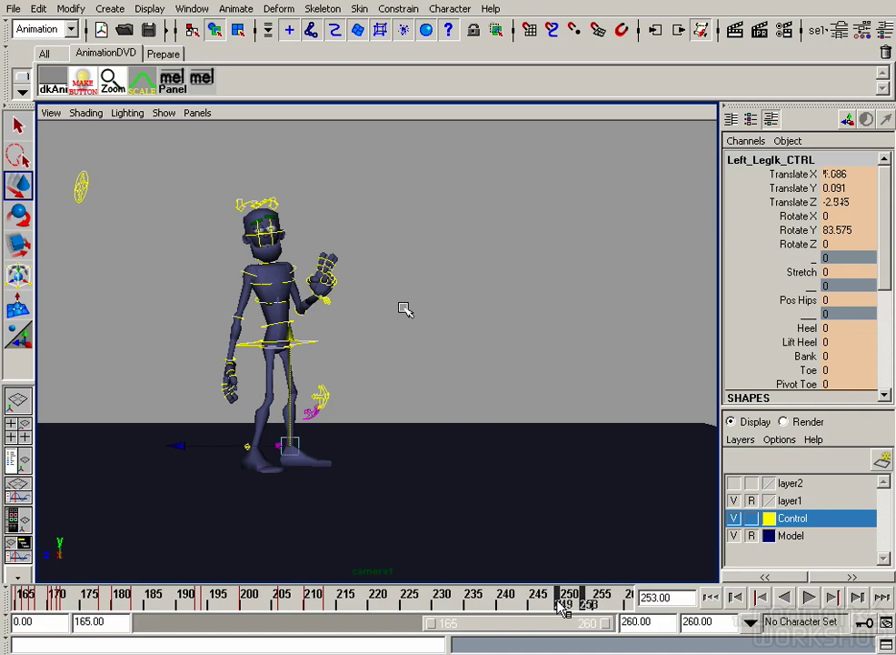
left_click(394, 306)
key("space")
left_click_drag(382, 366, 380, 273)
right_click_drag(353, 337, 266, 314, "alt")
left_click_drag(266, 314, 280, 349, "alt")
left_click_drag(414, 403, 416, 406)
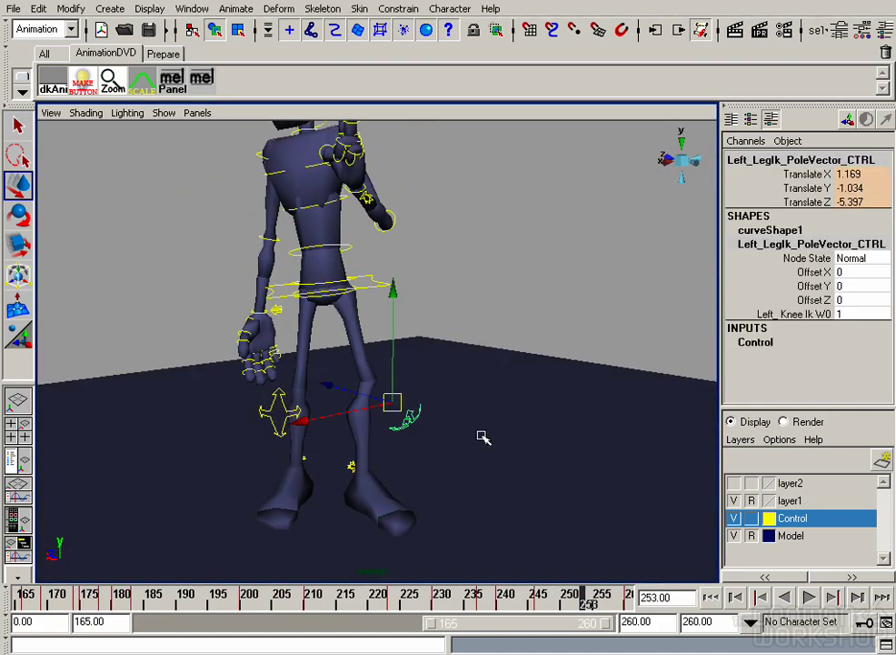
left_click(544, 608)
left_click_drag(511, 438, 559, 432, "alt")
middle_click_drag(475, 437, 492, 435)
key("s")
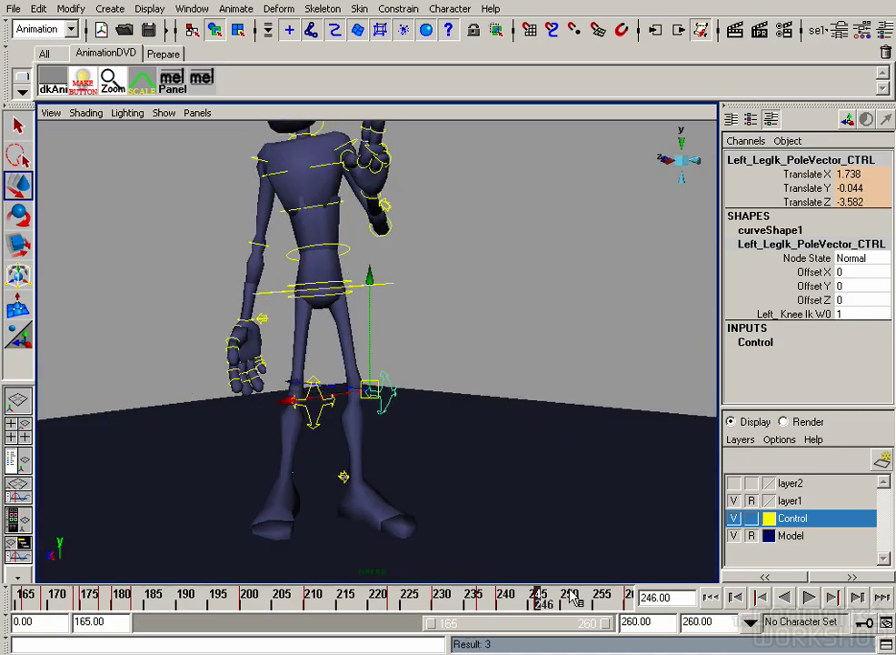
- Cut the left leg pole vector's keys at frames 240 and 237
left_click(498, 604)
right_click(499, 601)
left_click(537, 409)
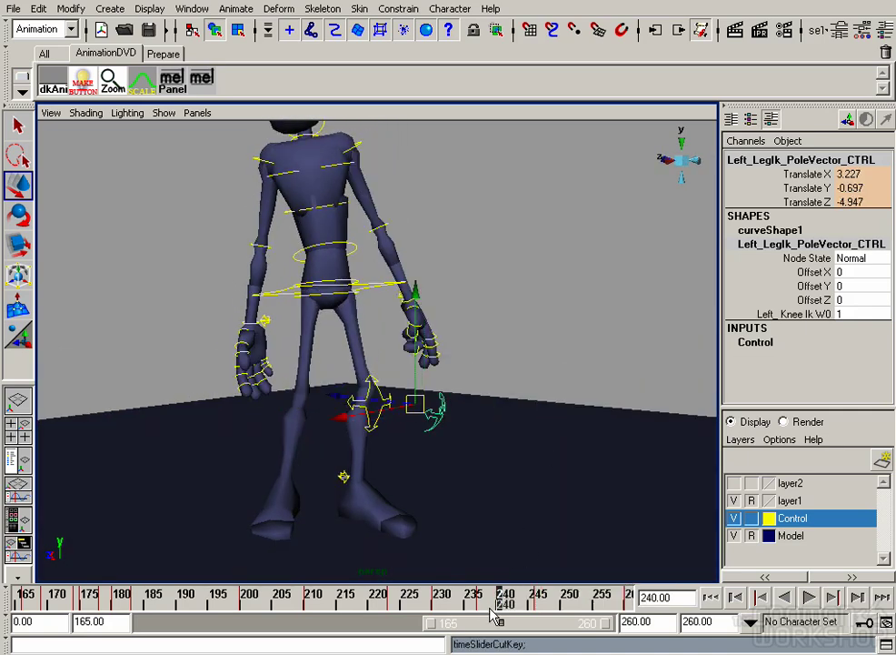
left_click_drag(488, 603, 481, 600)
right_click_drag(488, 608, 508, 409)
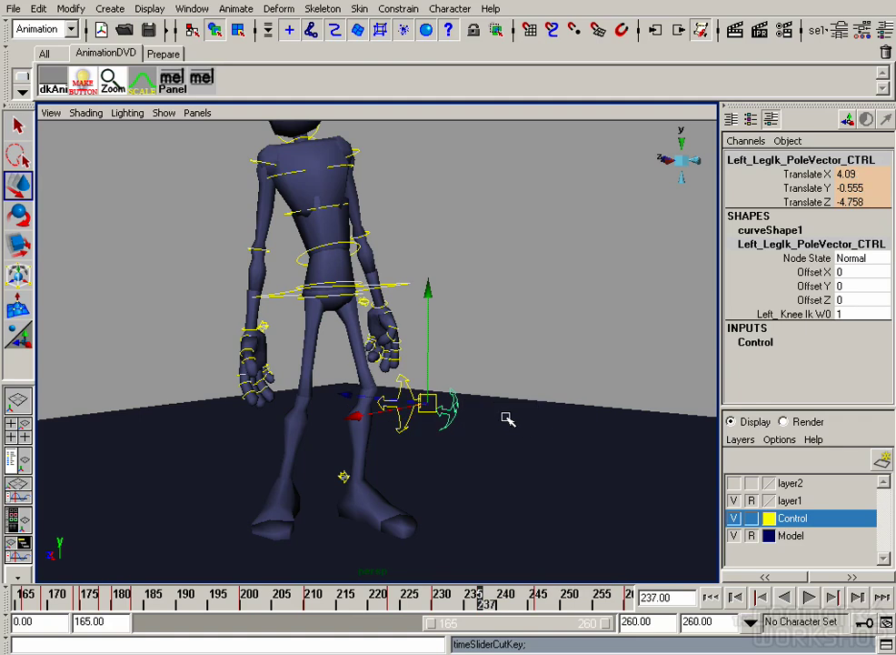
- Examine the knee direction and overall pose at frame 246 from several angles in the perspective view
left_click_drag(509, 417, 523, 412, "alt")
mouse_move(546, 602)
left_mouse_down()
mouse_move(570, 600)
mouse_move(545, 600)
left_mouse_up()
middle_click_drag(306, 143, 377, 250, "alt")
left_click_drag(376, 249, 343, 211, "alt")
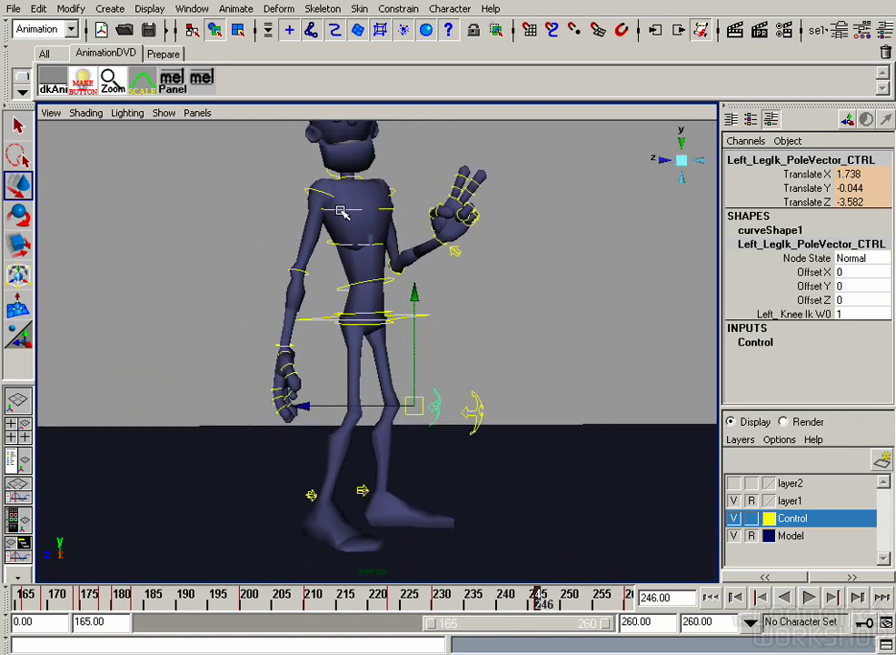
left_click_drag(449, 262, 400, 382, "alt")
- Switch the working view back to the full-size shot camera
key("space")
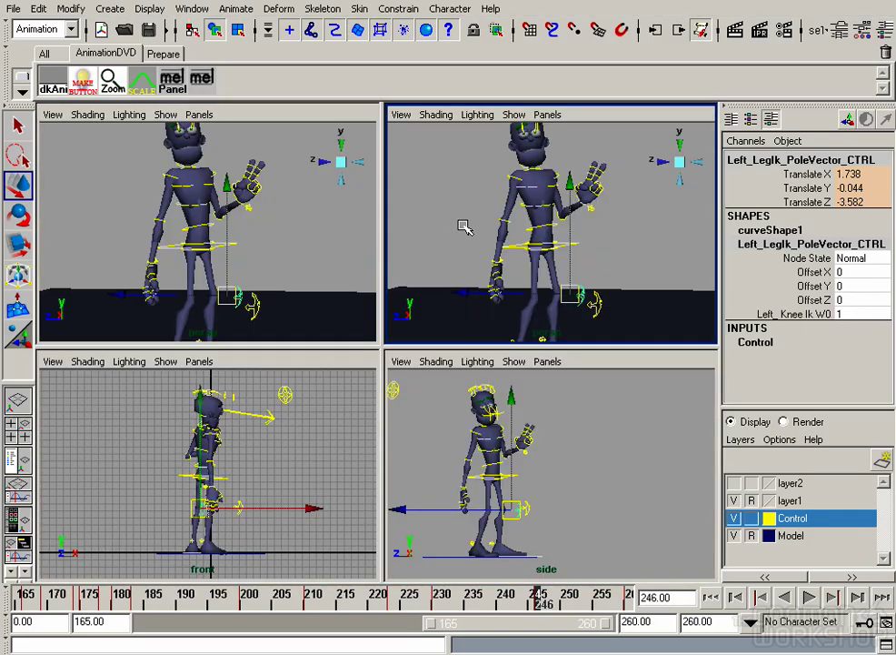
left_click(548, 114)
left_click(693, 131)
key("space")
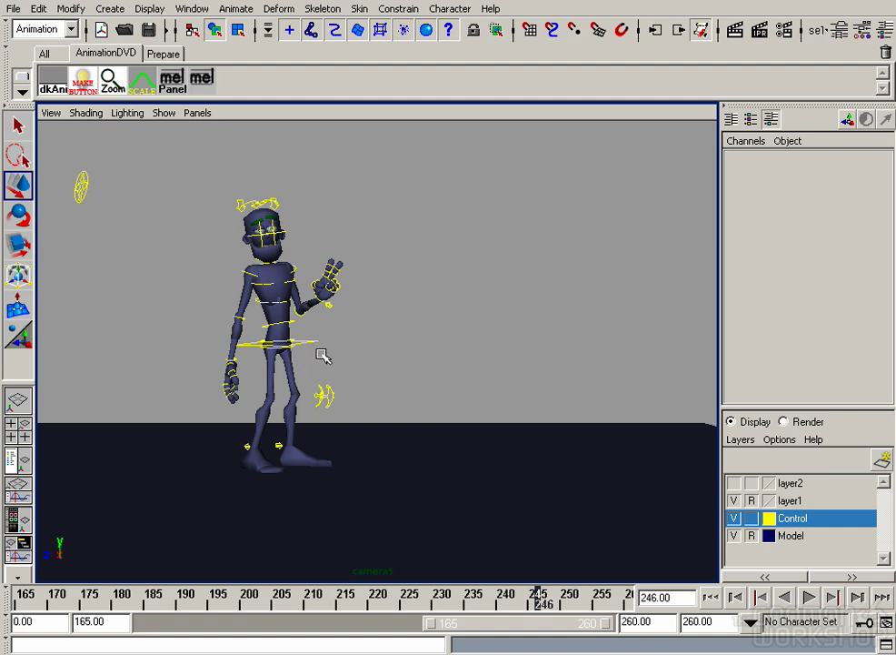
- At frame 246, move the root control to X 0.908, Y -0.094, Z -1.125 and rotate it to about -171.1, 115.6, -186.9
left_click(316, 342)
left_click_drag(296, 346, 276, 342)
key("e")
left_click_drag(438, 278, 447, 326)
key("w")
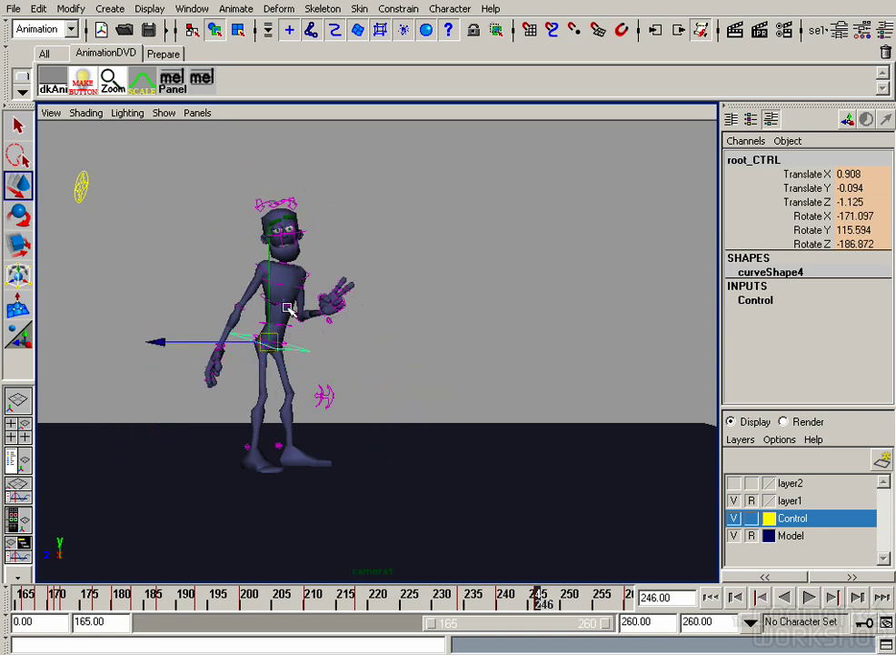
- Counter-rotate the upper and middle spine controls, the middle one to -10.794 on Rotate X, and shift the root to X 0.528, Y -0.17, Z -1.101
left_click(289, 305)
key("e")
left_click_drag(445, 230, 409, 183)
key("w")
left_click(290, 322)
key("e")
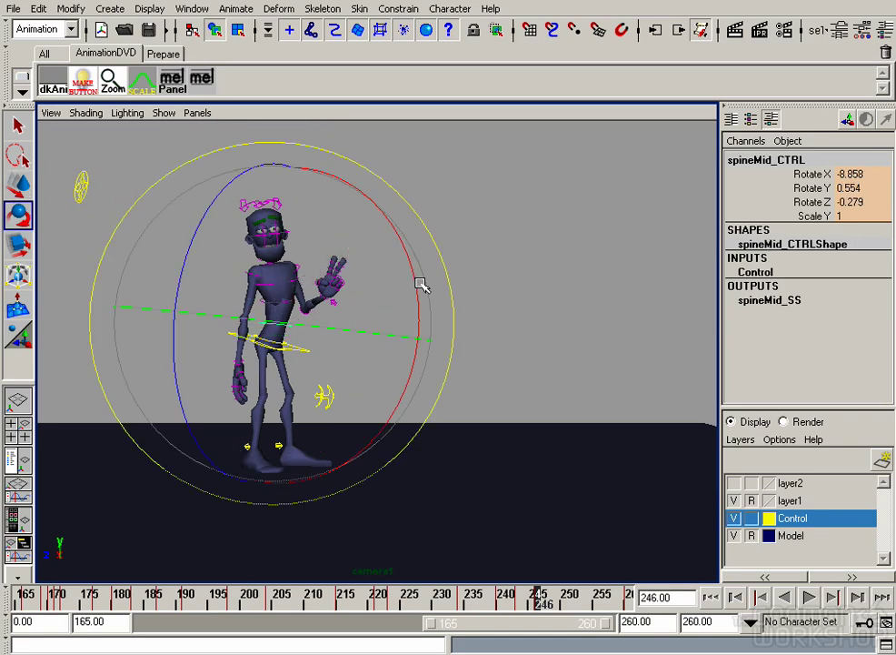
left_click_drag(432, 248, 410, 267)
key("w")
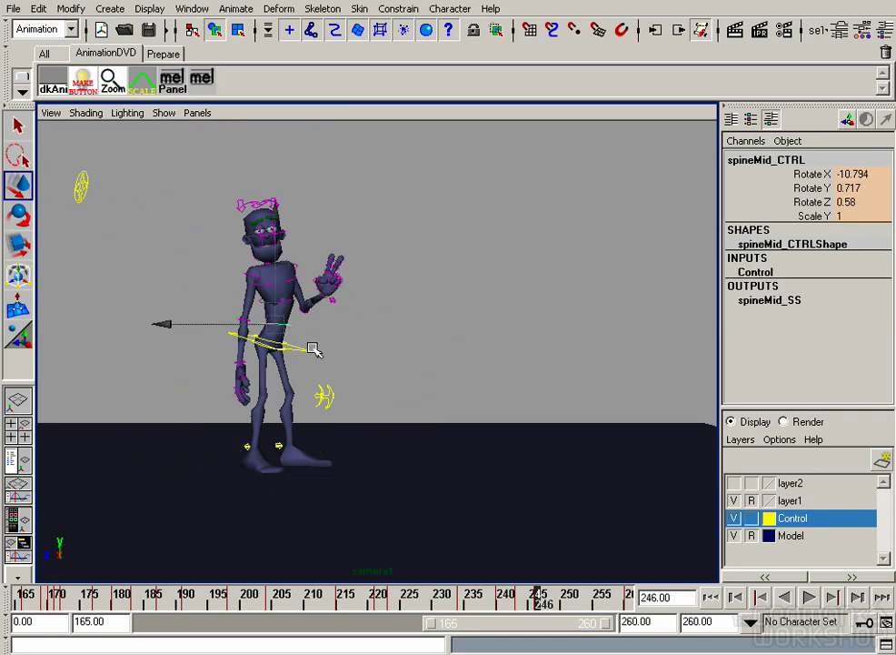
left_click(310, 345)
left_click_drag(257, 340, 268, 312)
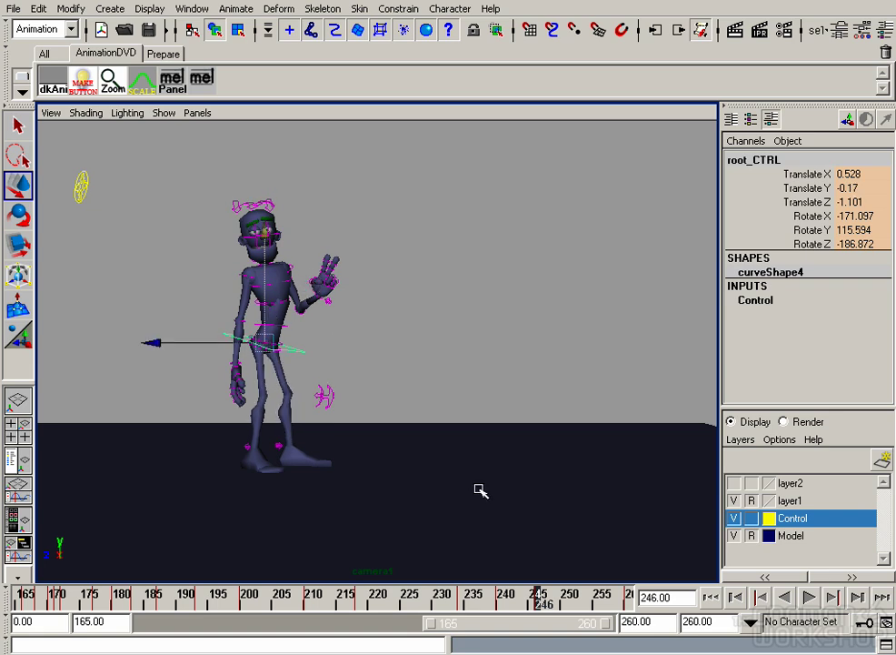
- Select the root and spine controls together, cut their keys around frames 243 to 246 and replay the transition
left_click(298, 333)
left_click(287, 346)
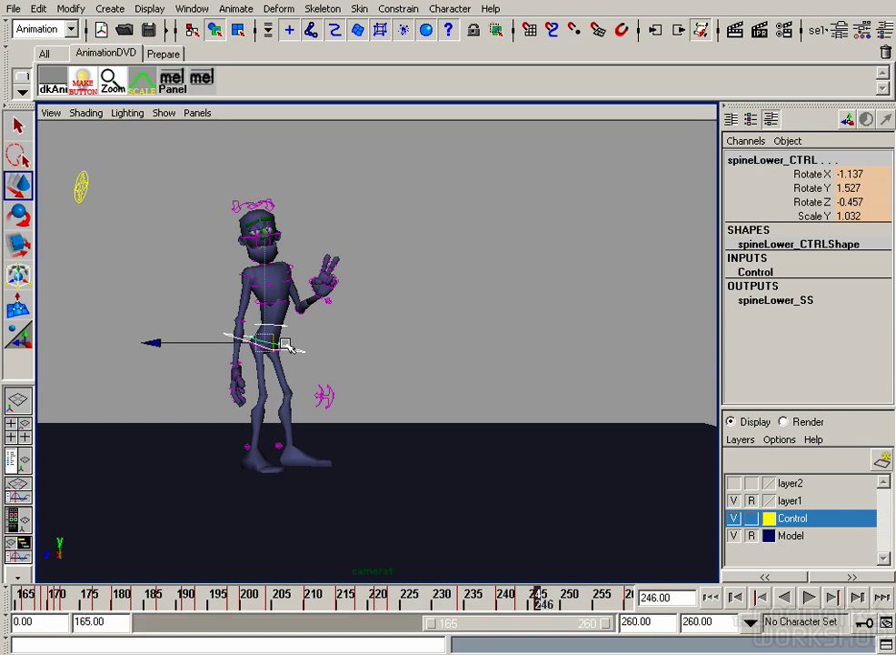
left_click(541, 601)
right_click(540, 600)
left_click(579, 405)
left_click(521, 600)
right_click(522, 600)
left_click(586, 415)
key("alt+v")
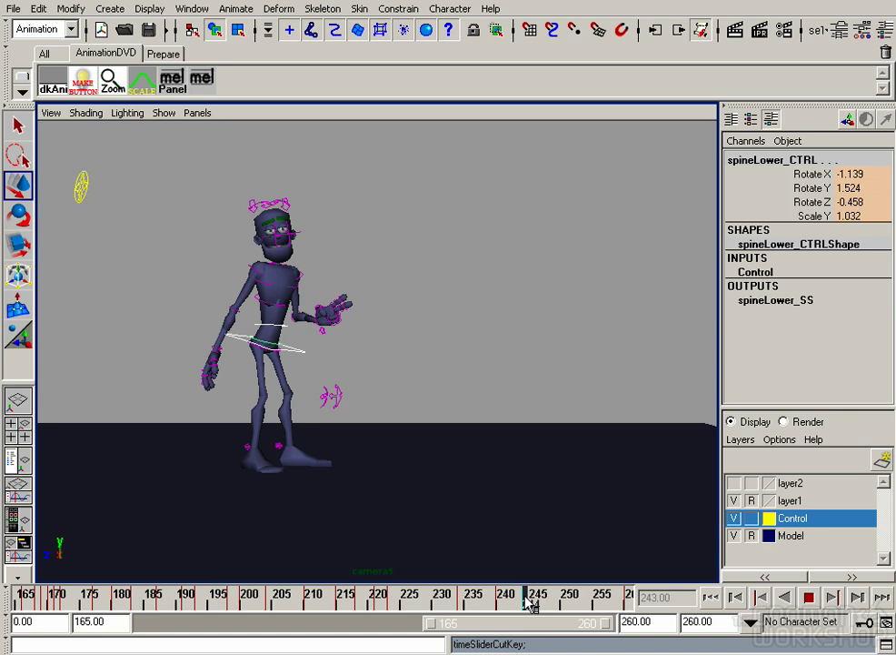
- Rotate the root control near frame 243 to reduce the hip tilt and replay the animation
left_click_drag(529, 603, 532, 603)
left_click(323, 360)
left_click(301, 349)
key("e")
left_click_drag(426, 278, 414, 242)
key("alt+v")
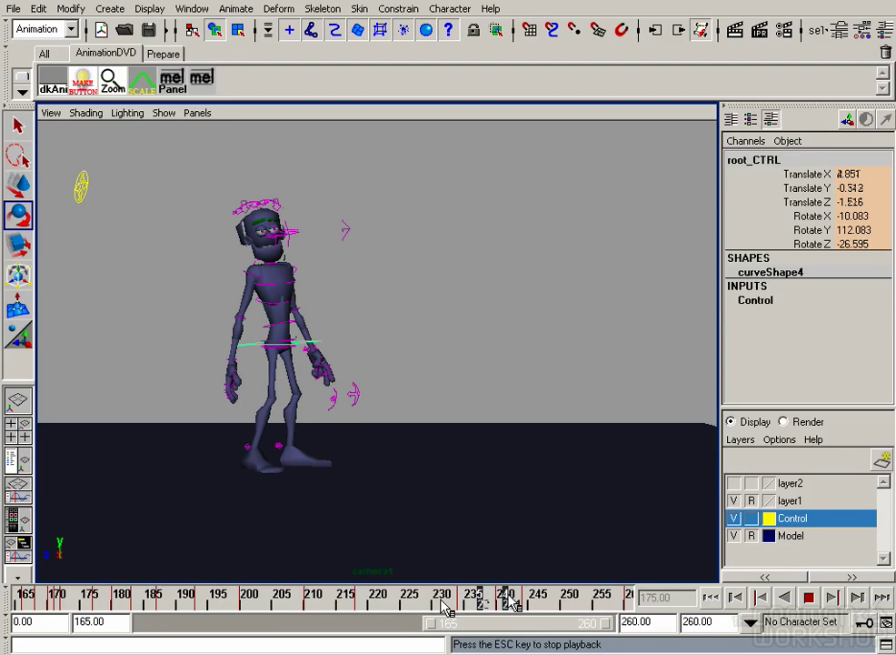
- Select the upper spine control at frame 246 and rotate it to about 8.0, -31.5, 8.7
key("Escape")
key("w")
key("Down")
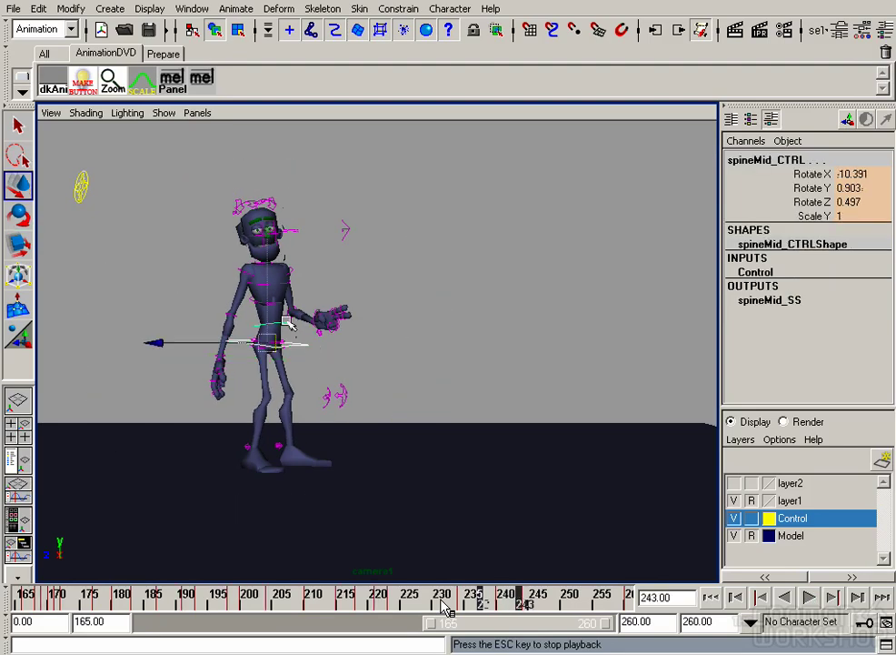
key("Down")
left_click(536, 598)
left_click_drag(536, 597, 543, 598)
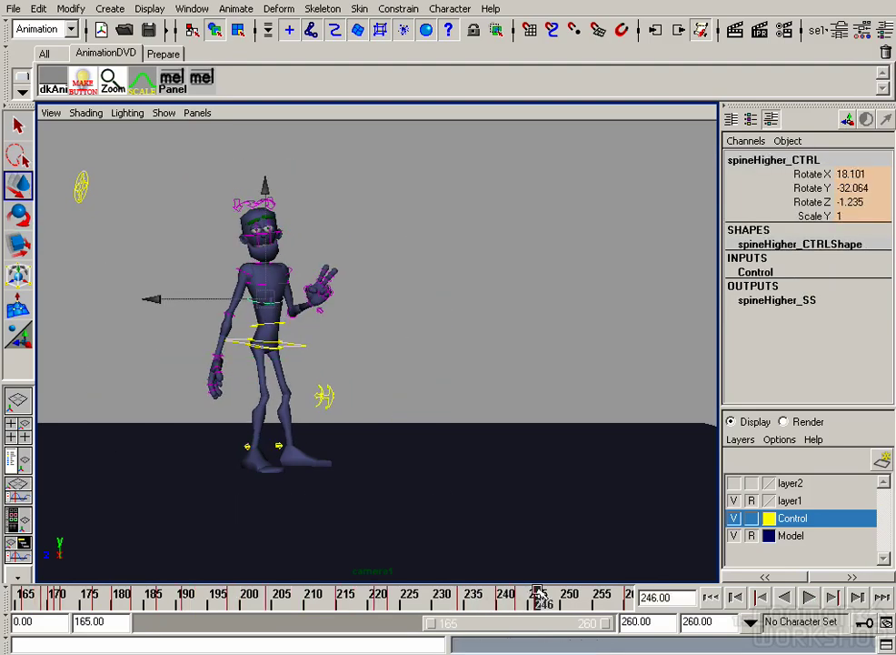
key("e")
left_click_drag(433, 240, 417, 208)
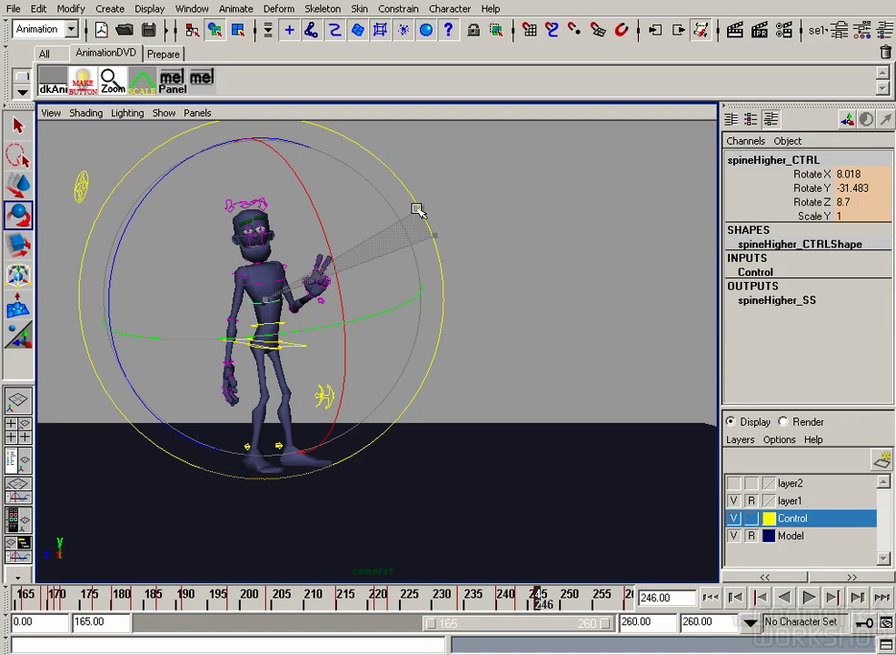
key("w")
- Reselect the root and spine controls, cut their keys across frames 243 to 246 and play the result
key("Up")
key("Up")
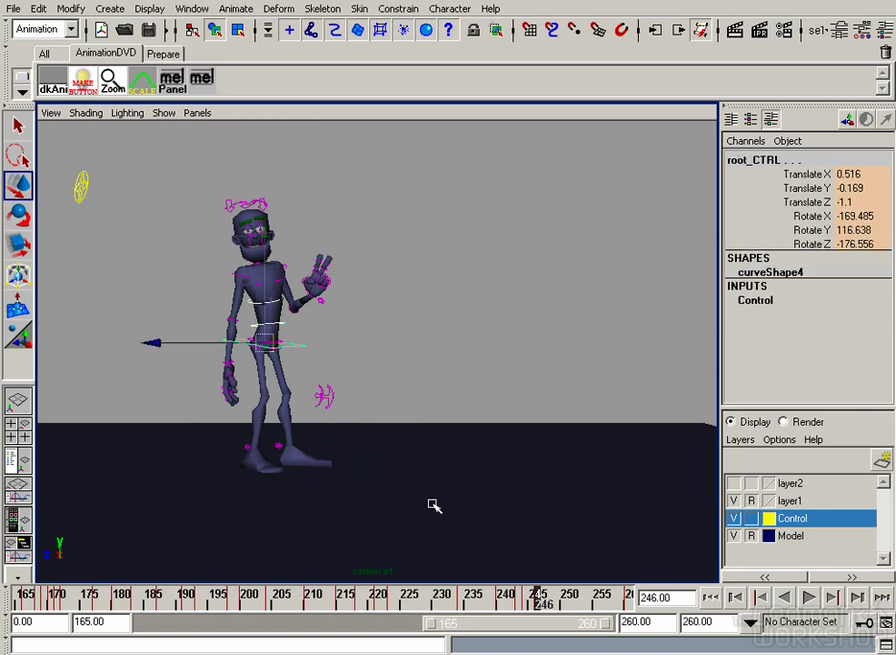
left_click_drag(545, 603, 524, 603, "shift")
right_click(535, 603)
left_click(539, 403)
key("alt+v")
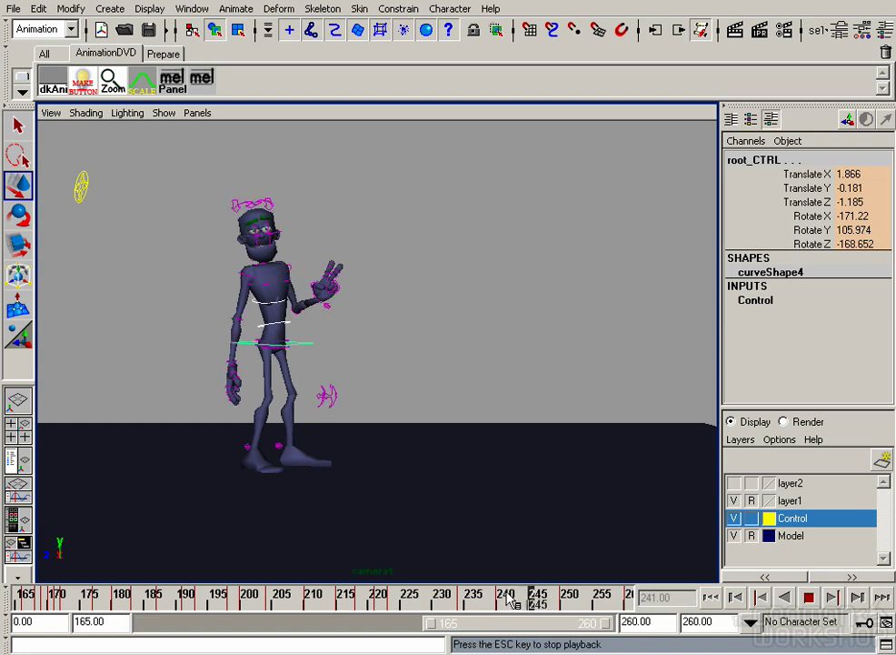
- Rotate the middle and upper spine controls together at frame 240, the middle one to -6.931 on Rotate X, key them and replay
left_click_drag(529, 600, 506, 600)
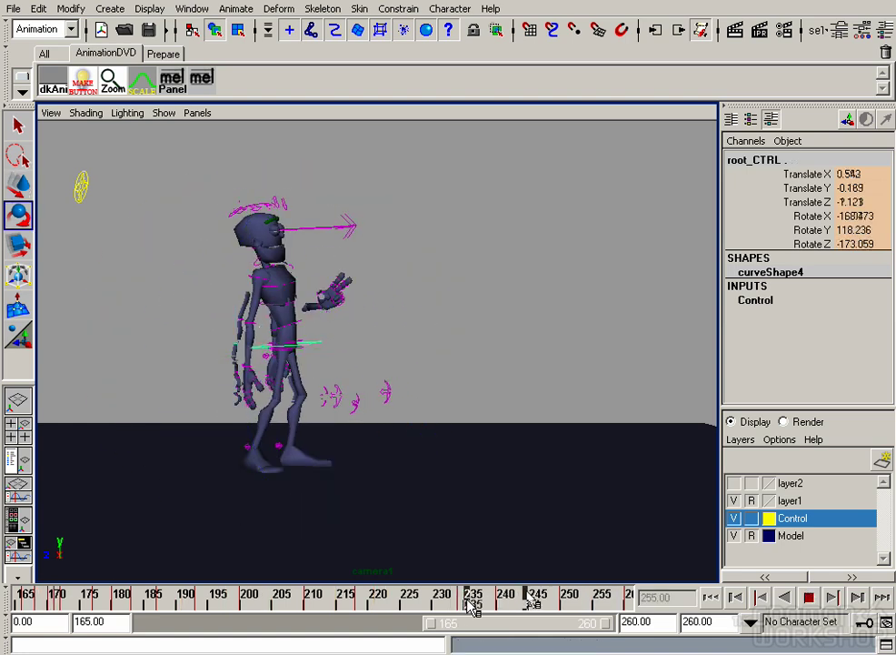
key("w")
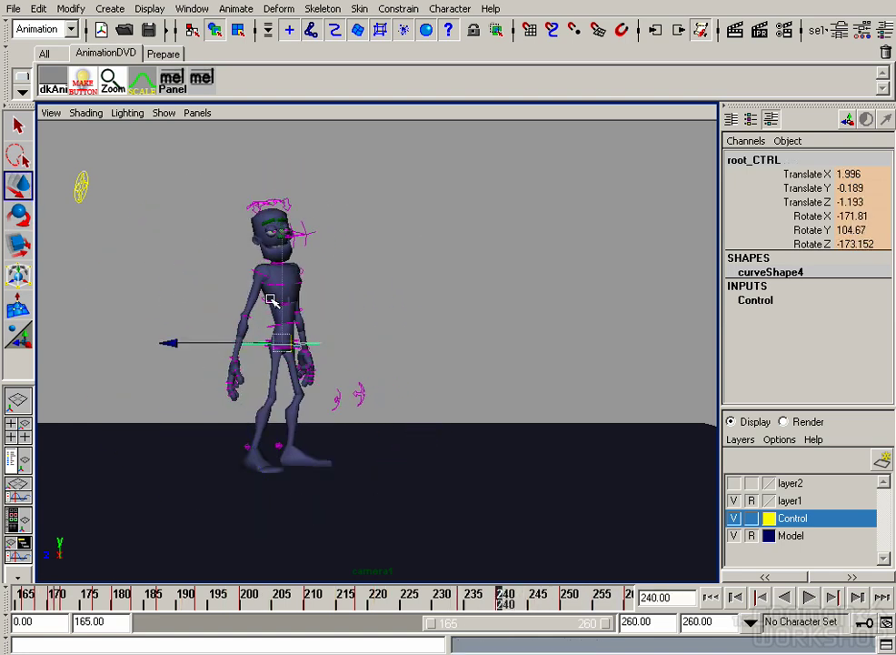
left_click(296, 318)
left_click(304, 320)
key("e")
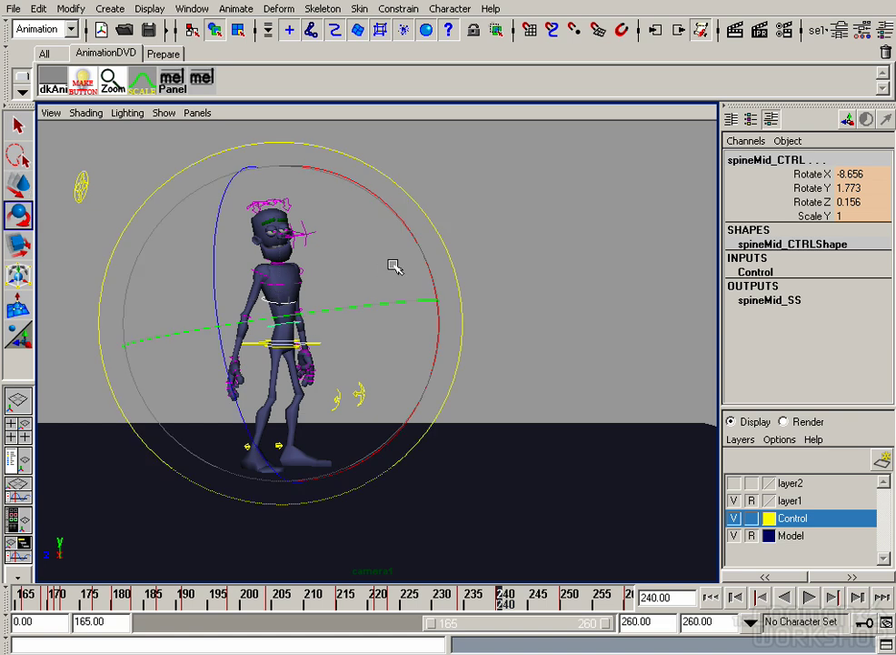
mouse_move(448, 250)
left_mouse_down()
mouse_move(457, 262)
mouse_move(452, 252)
left_mouse_up()
key("s")
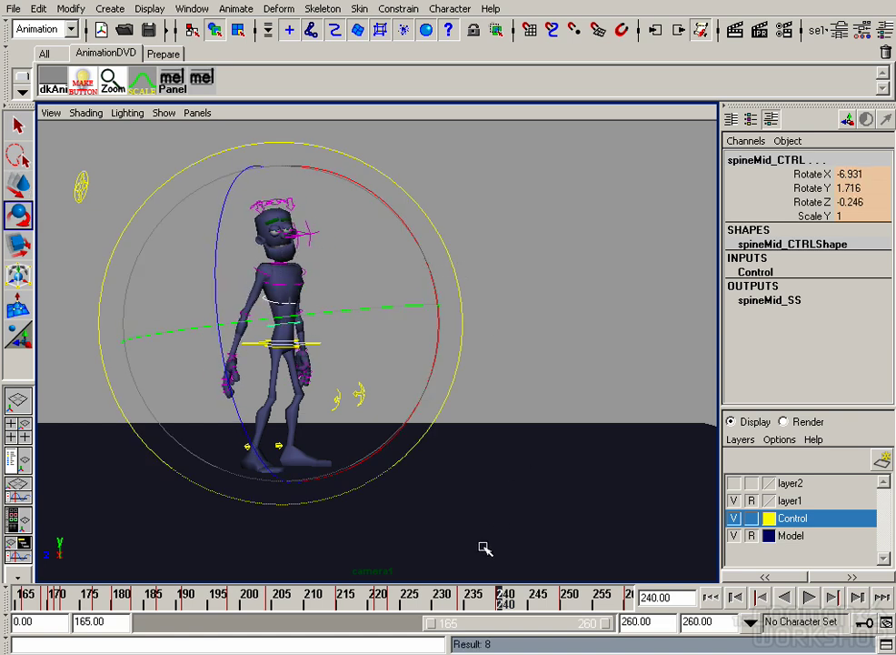
left_click(466, 602)
key("alt+v")
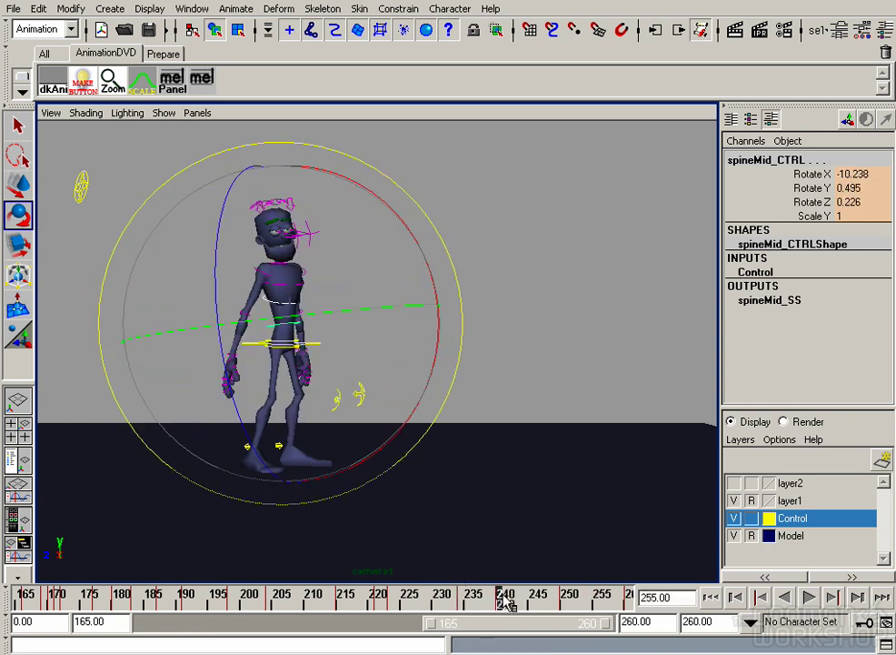
- Rotate both spine controls at frame 247, the middle one to -7.283, 0.752, -0.678, key them and replay
left_click(549, 602)
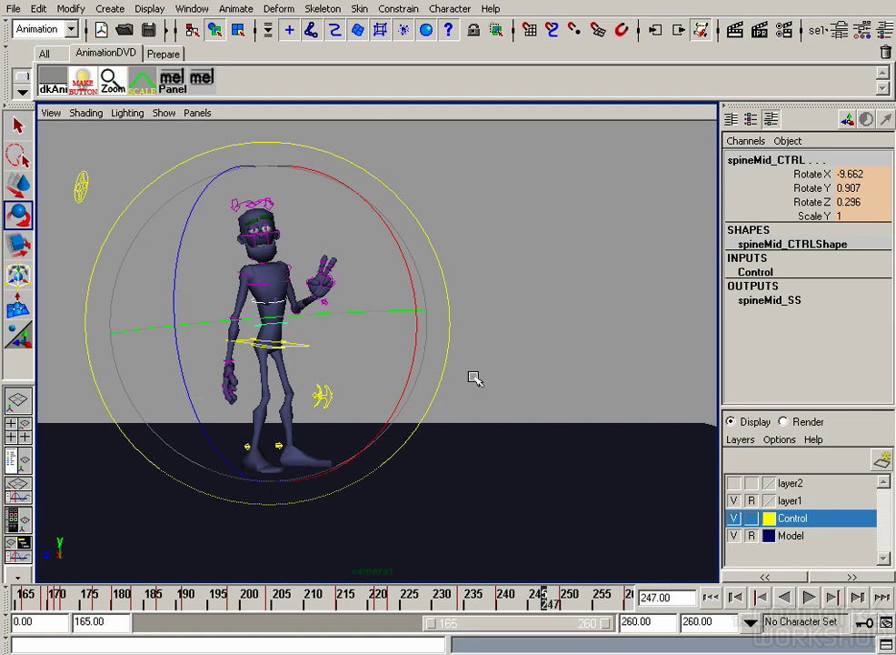
left_click_drag(452, 332, 460, 350)
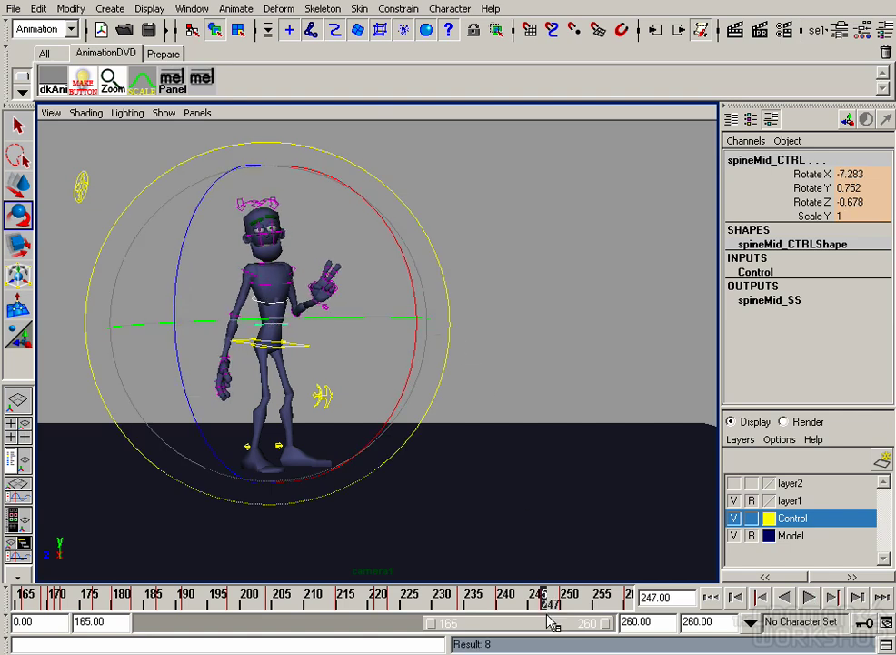
key("alt+v")
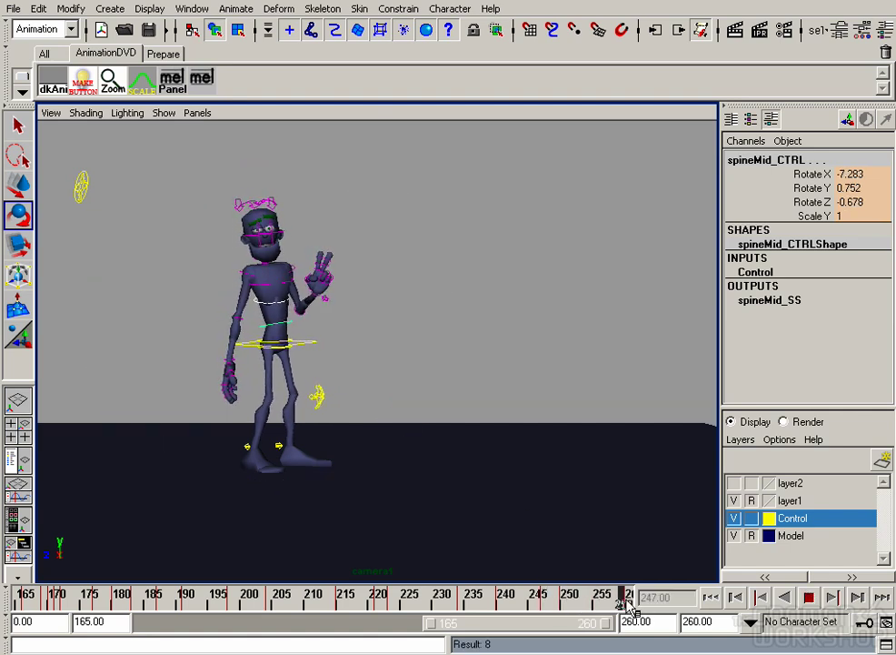
- Replay the settle into the peace sign to check the root and spine motion toward frame 250
key("alt+v")
key("w")
key("alt+v")
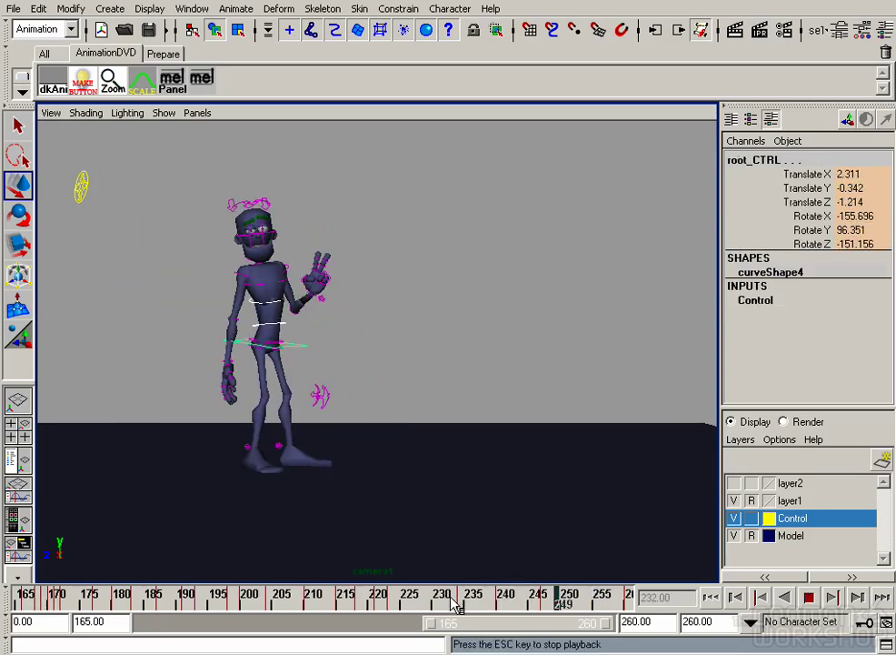
key("alt+v")
key("alt+v")
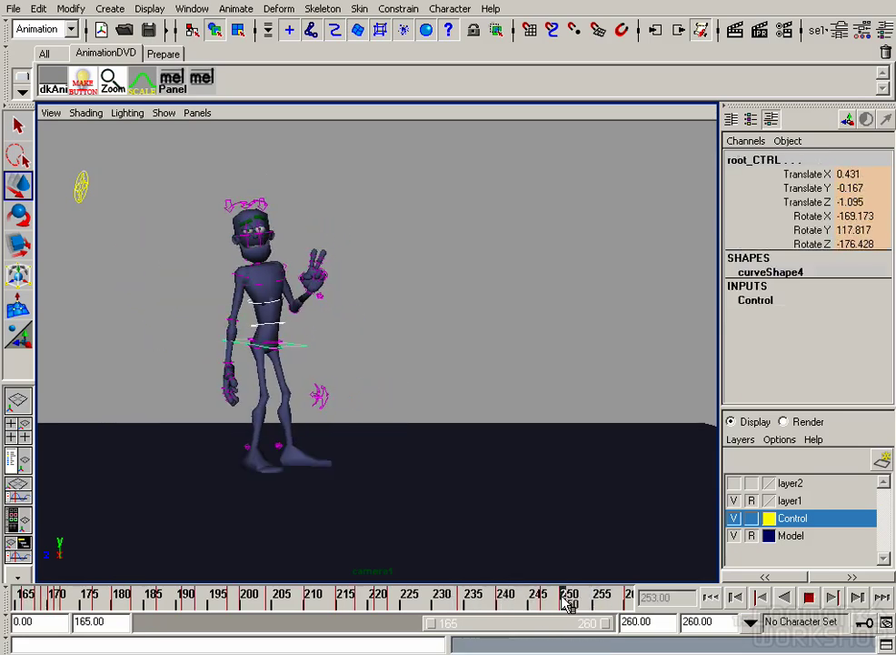
- Key the root and spine controls at frame 251 and cut their key at frame 252
left_click(566, 600)
key("alt+v")
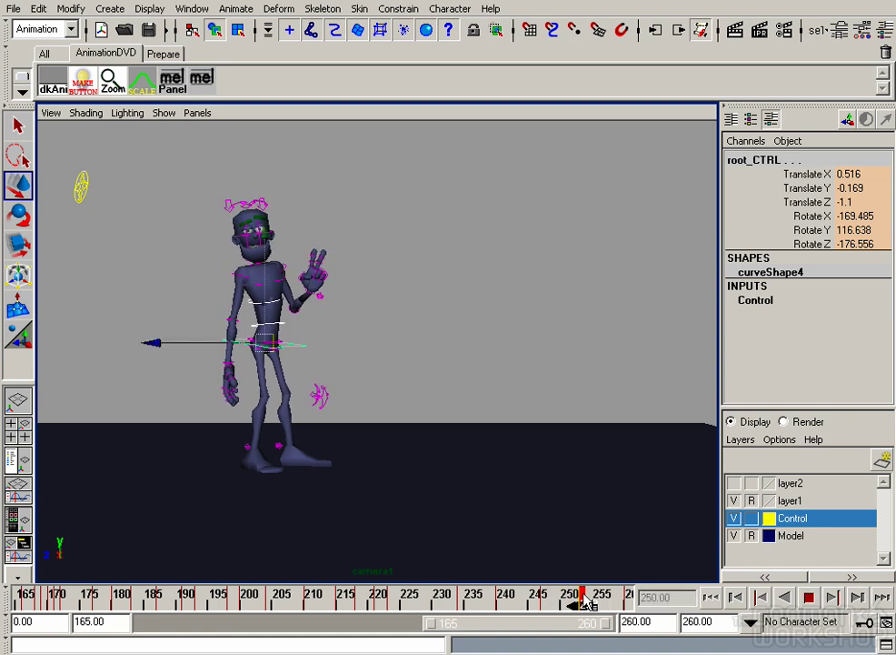
left_click(574, 602)
key("s")
left_click(581, 596)
right_click(581, 595)
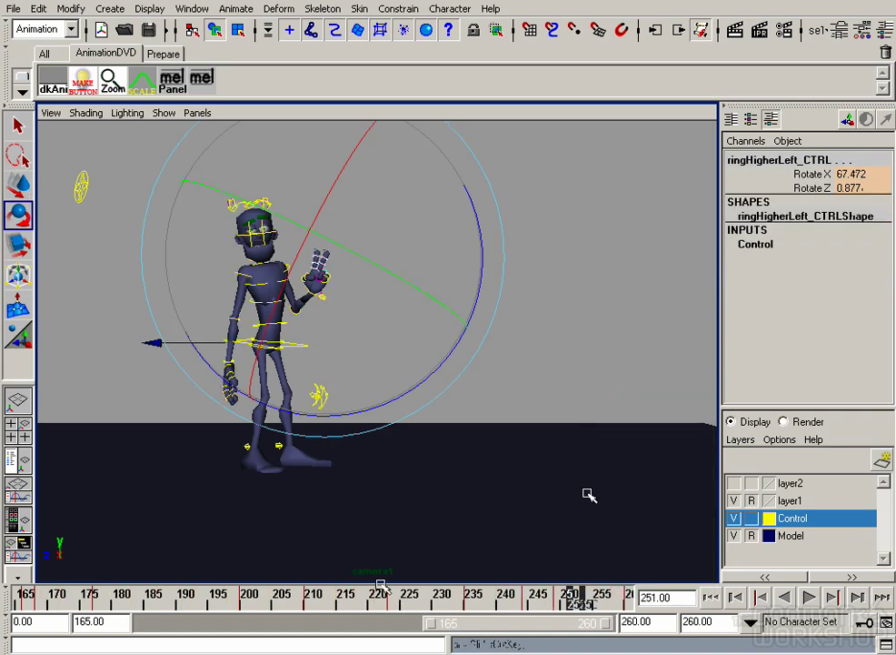
- Select the right leg IK control in wireframe, return to shaded display and scrub back to frame 240
key("4")
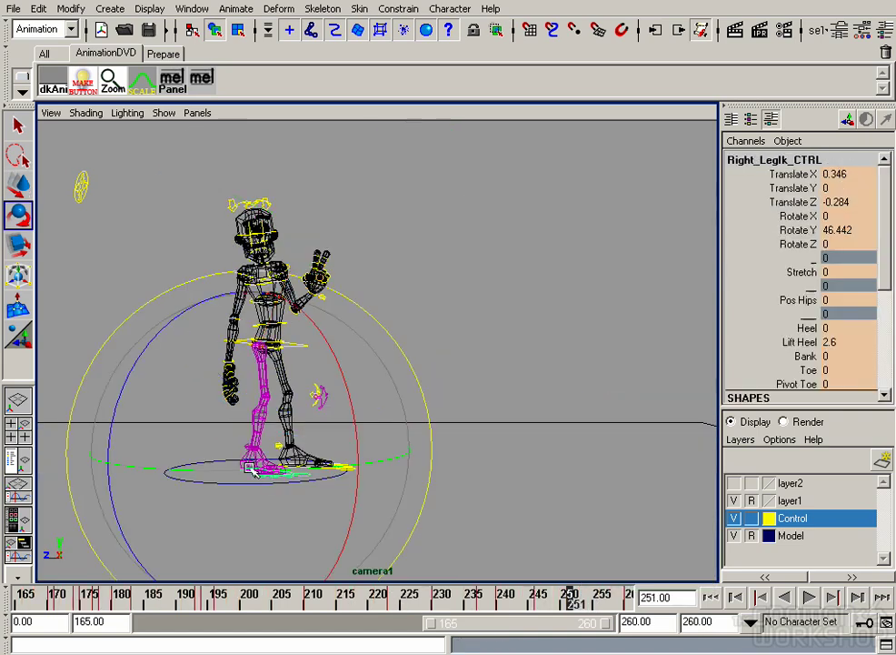
left_click(254, 471)
key("5")
mouse_move(497, 597)
left_mouse_down()
mouse_move(571, 596)
mouse_move(406, 611)
mouse_move(504, 613)
left_mouse_up()
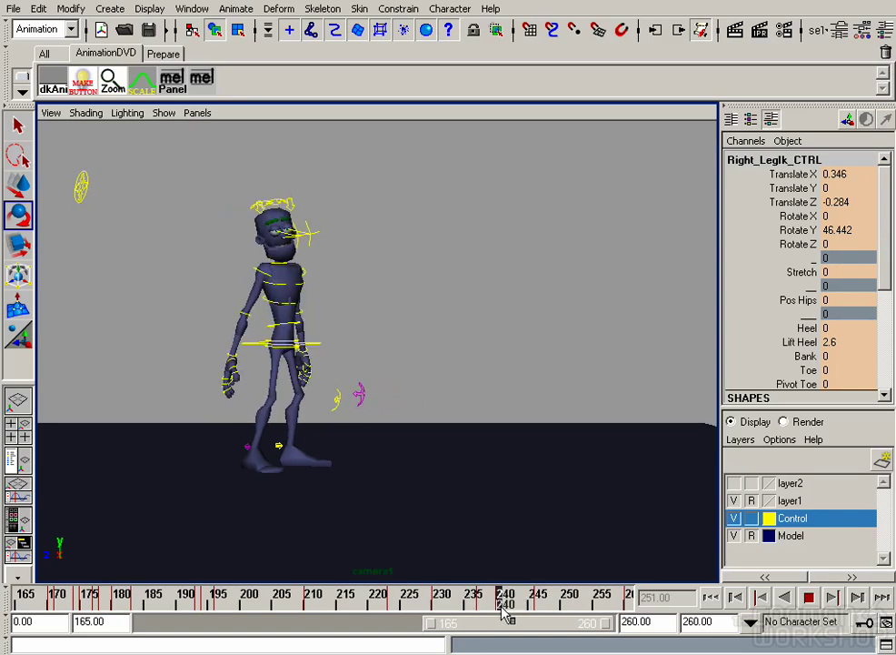
- At frame 240, move the root control to 2.148 on Translate X, rotate it to -172.363, 104.68, -175.868 and key it
key("w")
left_click(320, 344)
key("e")
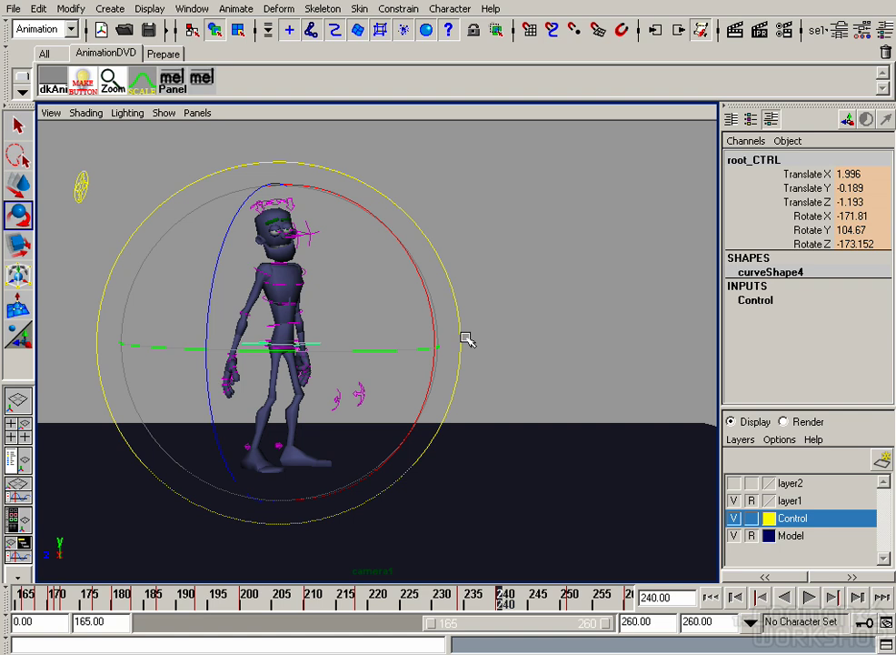
key("w")
mouse_move(504, 600)
left_mouse_down()
mouse_move(472, 600)
mouse_move(504, 600)
left_mouse_up()
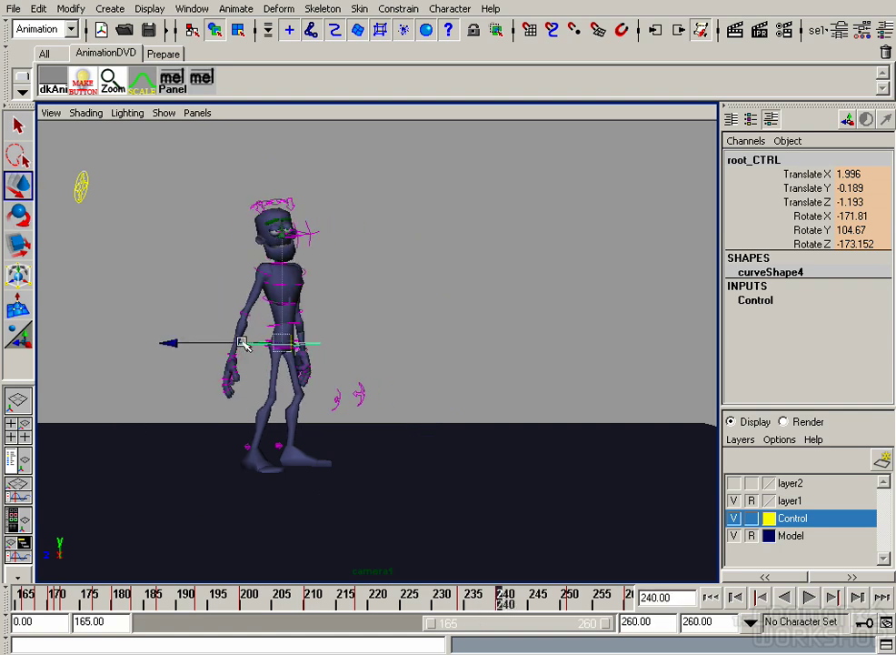
left_click_drag(242, 340, 244, 341)
key("e")
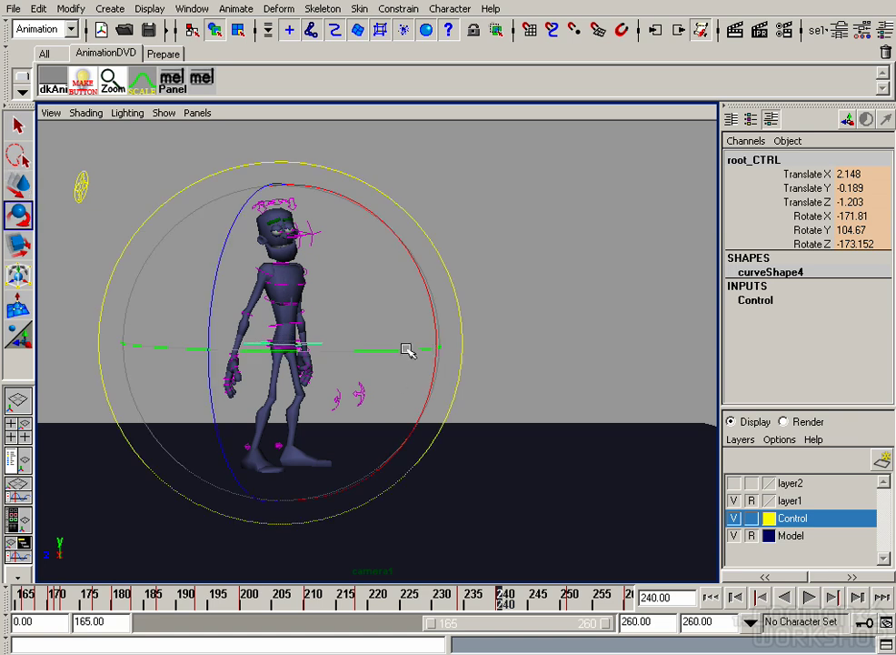
left_click_drag(465, 361, 370, 457)
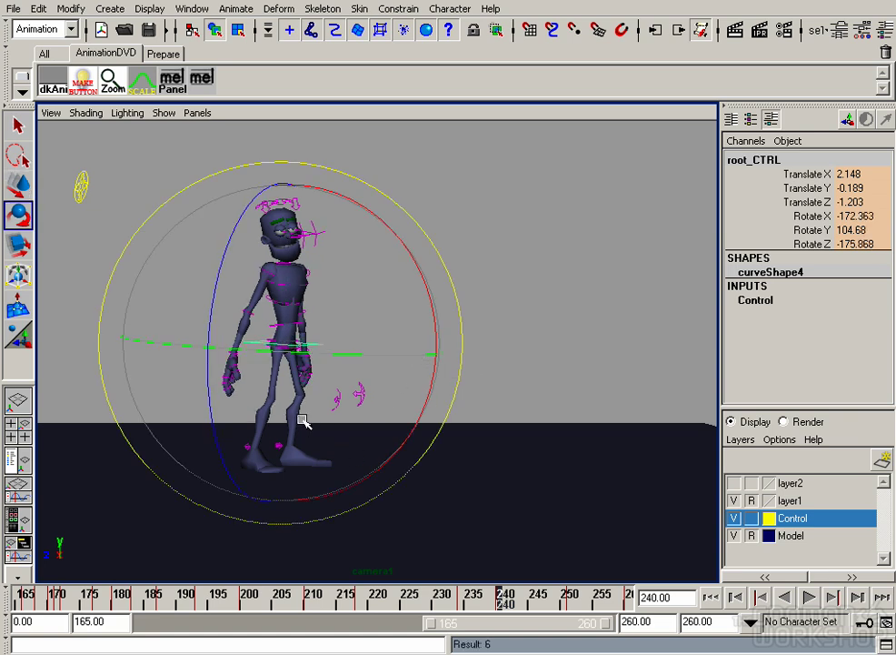
key("w")
- Select the right leg IK control, rotate it to 36.771 on Rotate Y at frame 240, key it and replay
key("4")
left_click(245, 469)
key("5")
left_click_drag(287, 466, 259, 465)
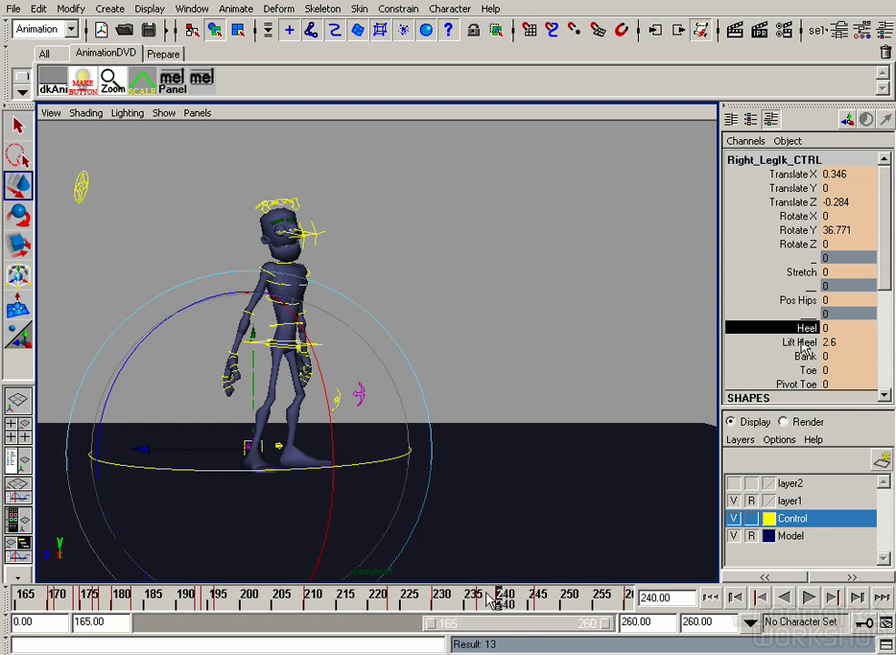
key("alt+v")
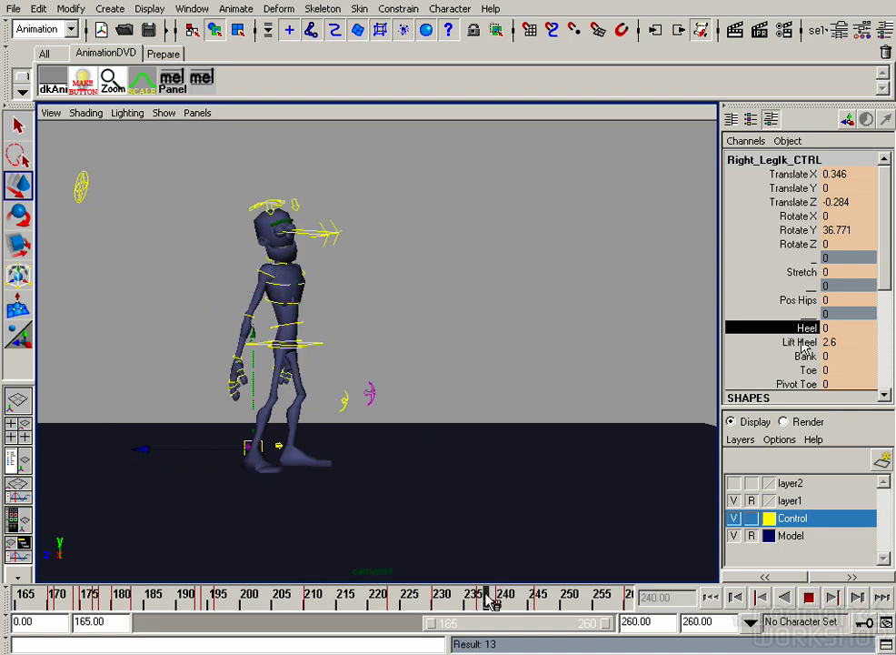
key("alt+v")
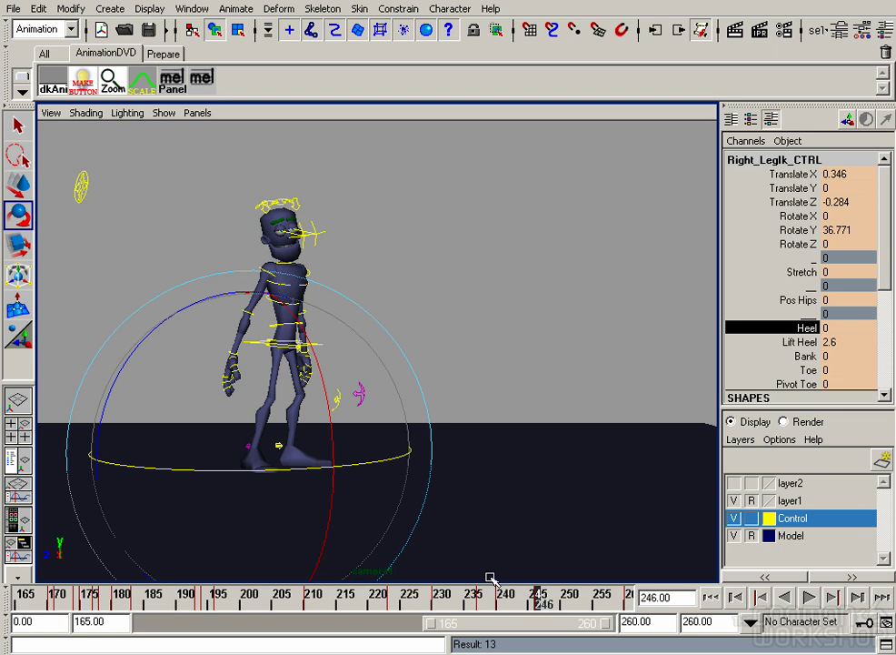
- Rotate the right leg control to -0.121, 32.227, 0.757 at frame 246, key it and replay
left_click_drag(376, 437, 366, 437)
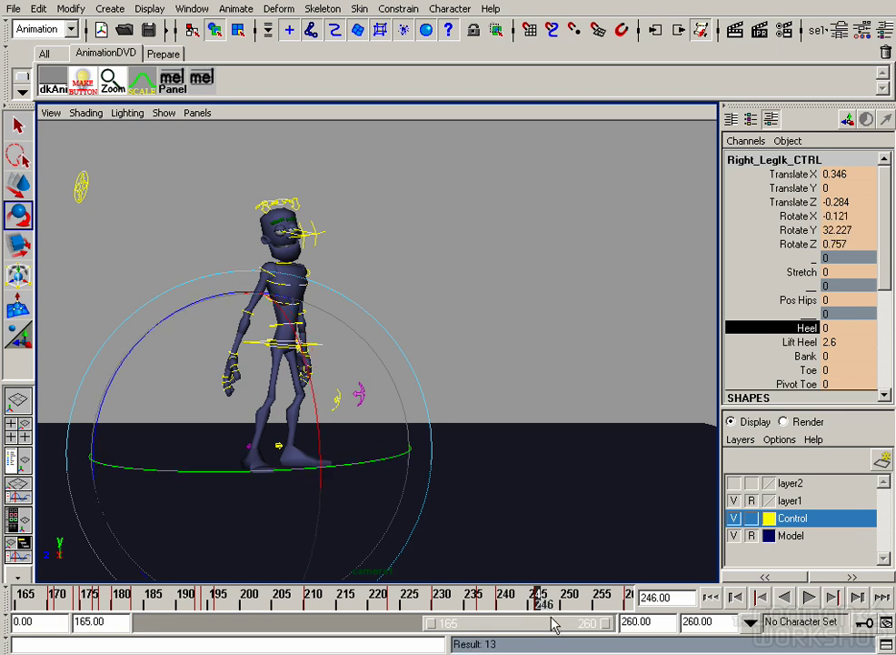
left_click(472, 597)
key("alt+v")
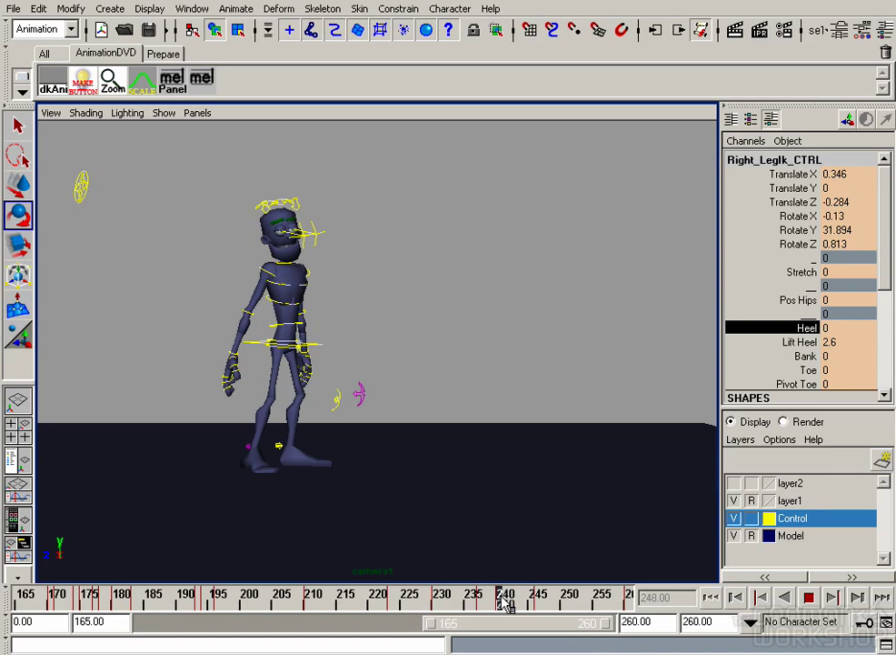
- Set the right leg control's Heel to -3.8 at frame 240 and replay the settle
key("alt+v")
key("t")
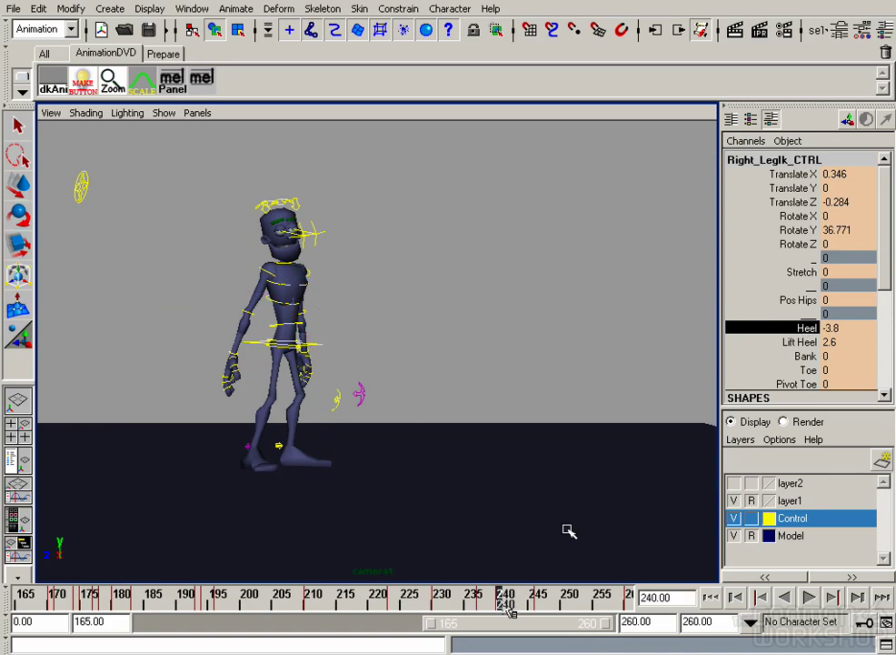
left_click_drag(514, 603, 456, 607)
key("alt+v")
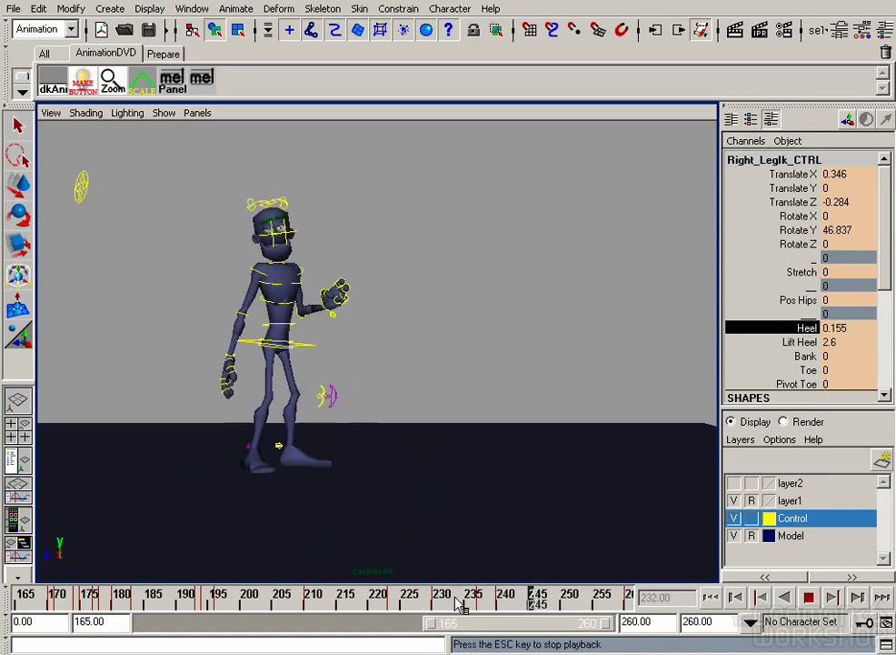
key("Escape")
- Try holding the right leg's frame 246 pose with a key at frame 247, cut that key and replay
mouse_move(544, 597)
left_mouse_down()
mouse_move(535, 595)
mouse_move(546, 597)
left_mouse_up()
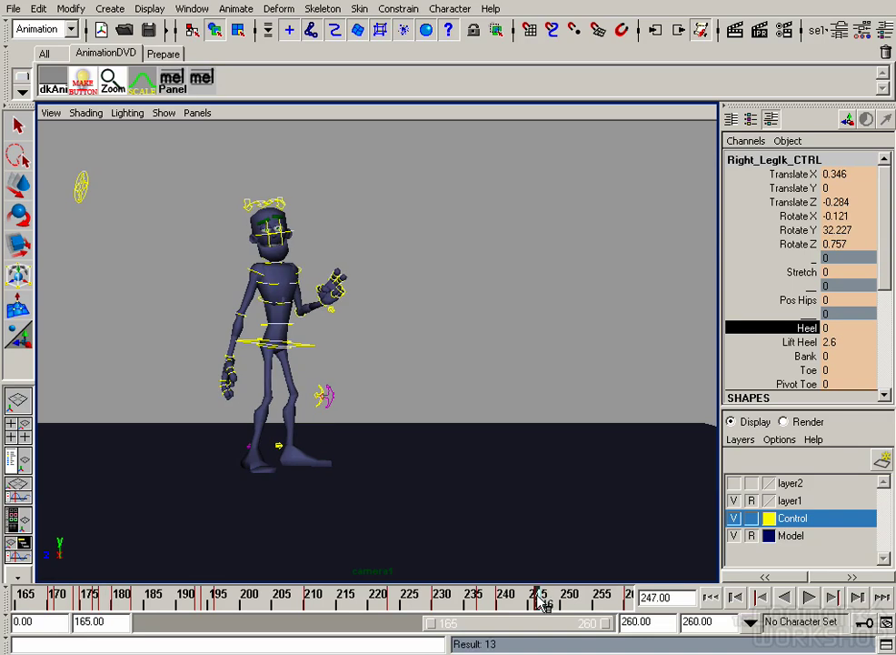
key("alt+v")
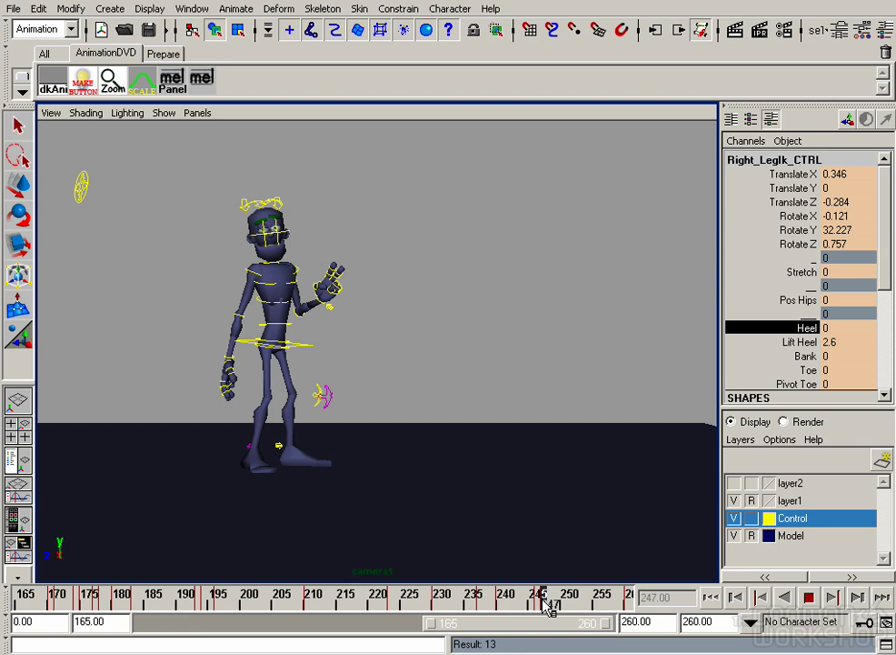
right_click(545, 607)
left_click(565, 406)
key("alt+v")
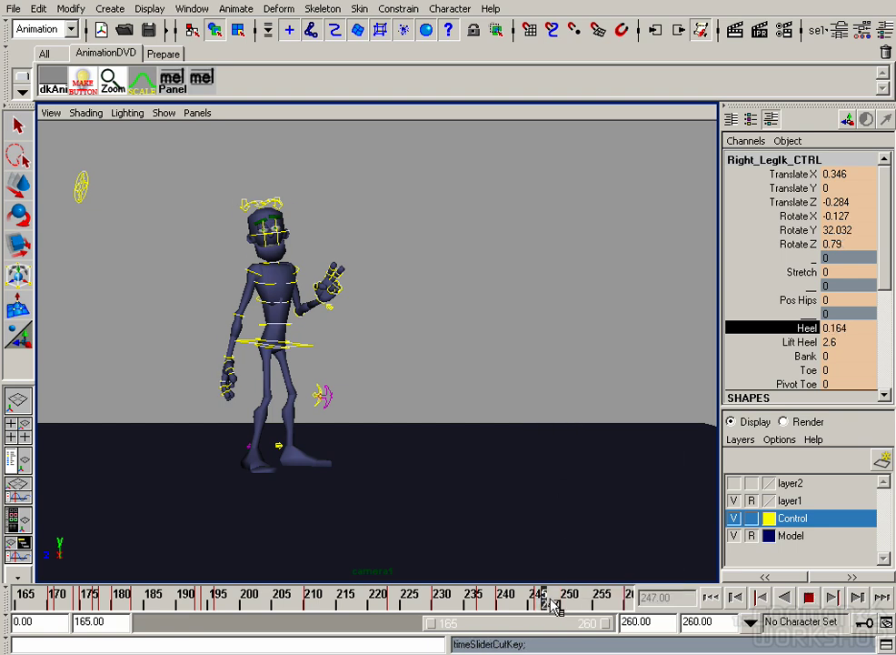
mouse_move(536, 603)
left_mouse_down()
mouse_move(511, 602)
mouse_move(521, 607)
left_mouse_up()
key("alt+v")
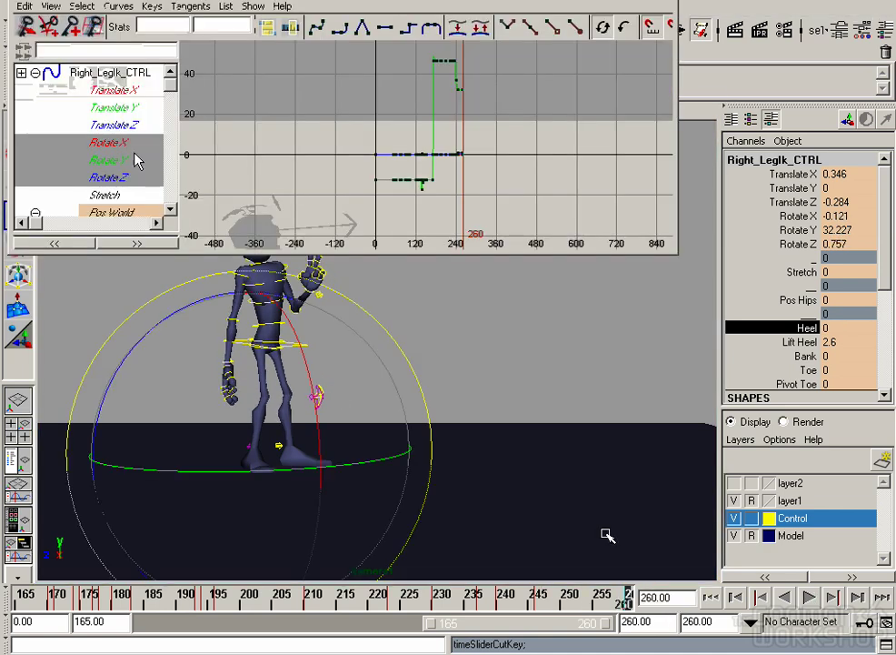
- Zoom in on the right leg's Rotate X curve in the Graph Editor and select its key at frame 246
left_click(564, 187)
key("f")
mouse_move(564, 186)
right_mouse_down("alt")
mouse_move(444, 122)
mouse_move(552, 175)
right_mouse_up("alt")
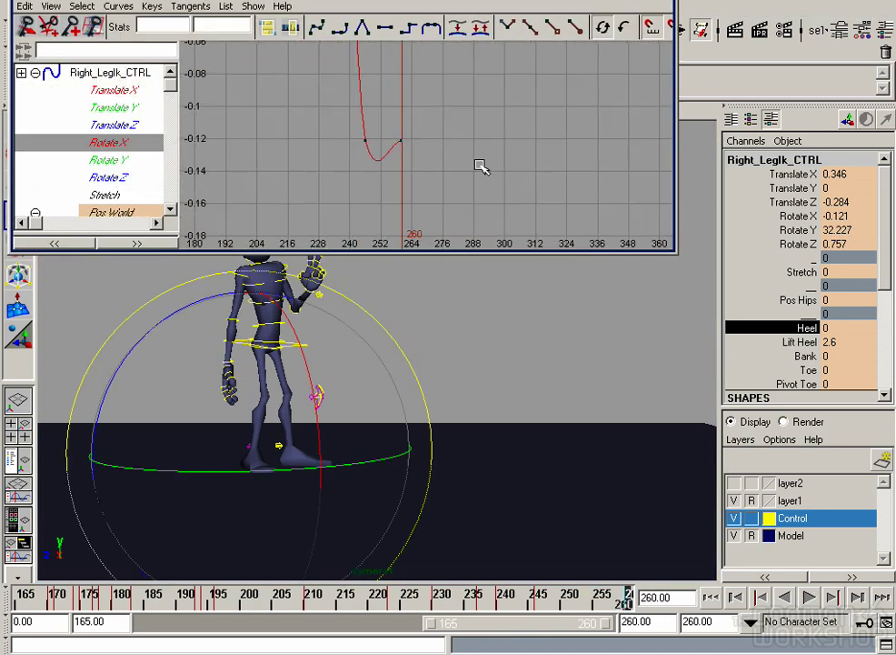
left_click_drag(365, 140, 364, 130)
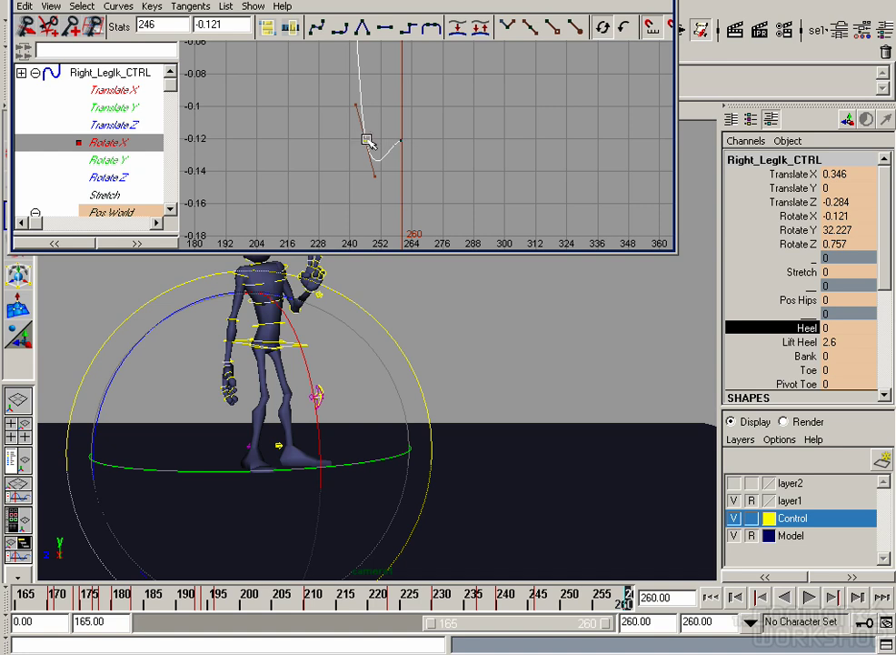
- Key the right leg's frame 246 values at frame 247 to flatten the curve, and close the Graph Editor
left_click(543, 603)
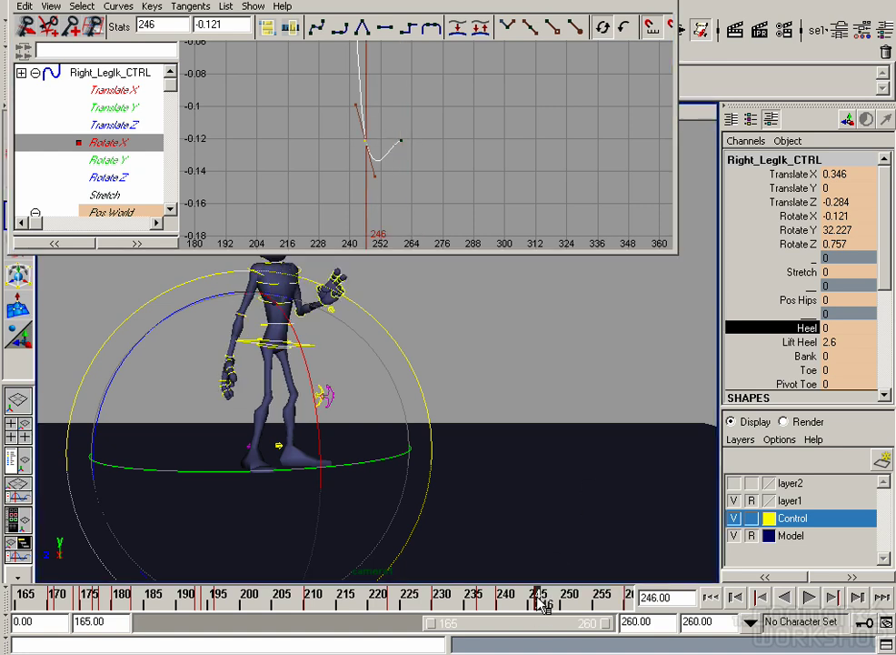
left_click_drag(544, 603, 547, 604)
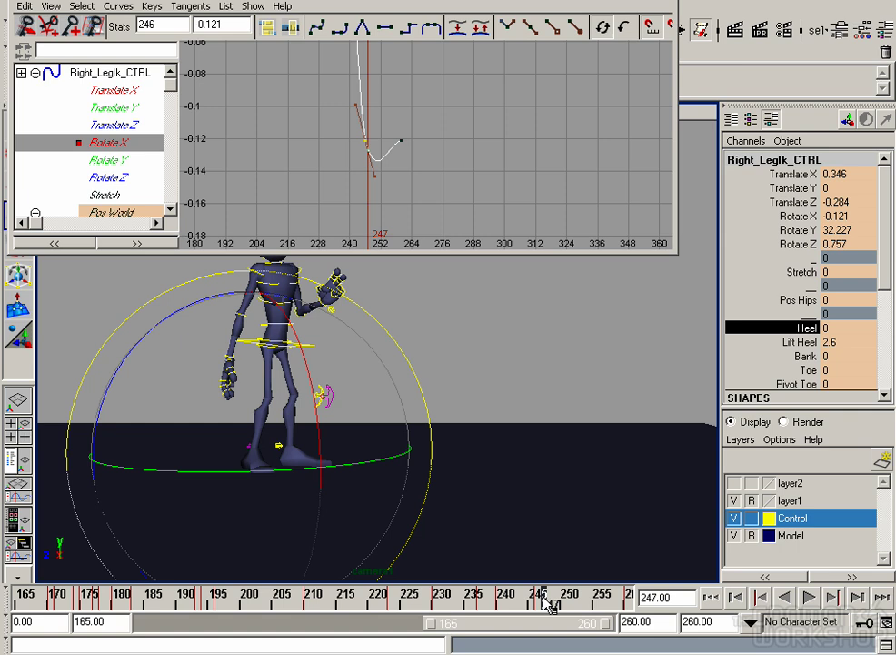
key("s")
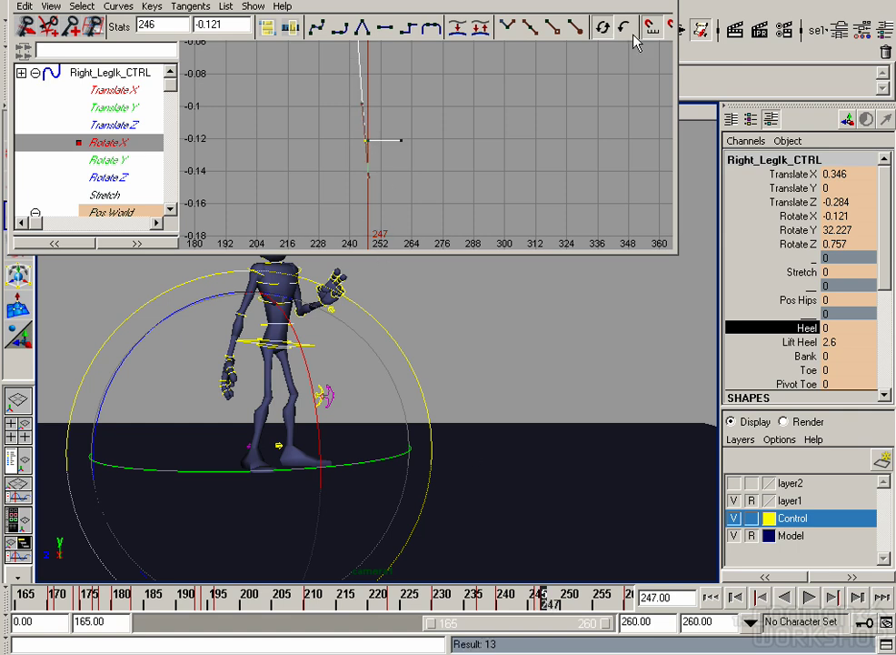
left_click(672, 1)
- Replay the settle and select the root control
left_click_drag(524, 601, 562, 602)
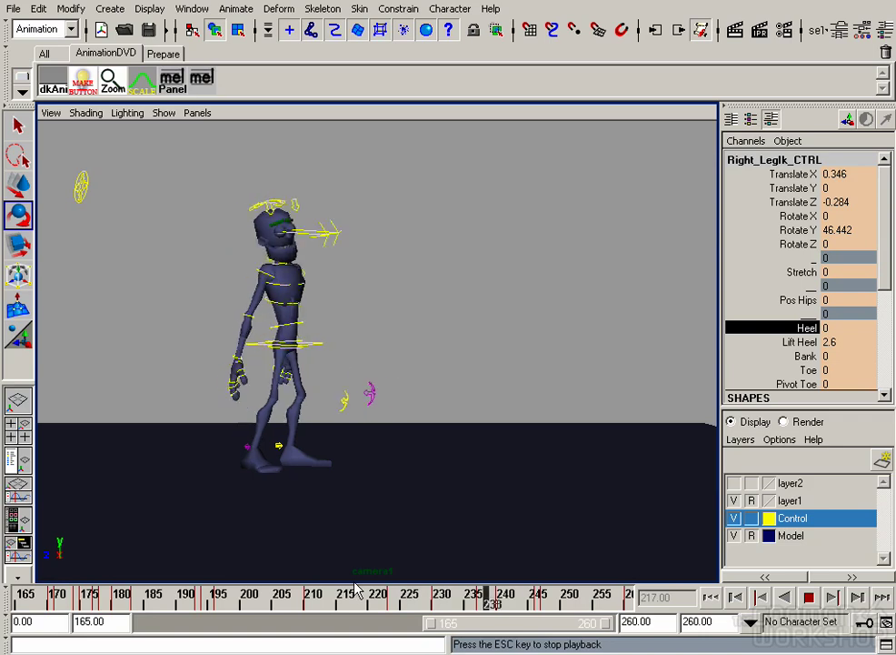
left_click(302, 361)
left_click(306, 353)
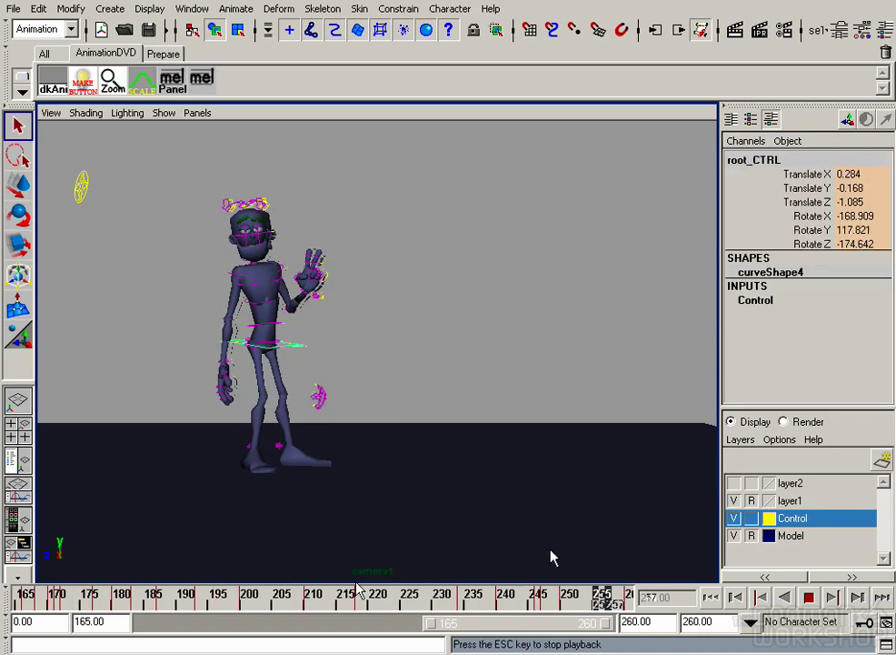
key("Escape")
- Try moving the root control to 1.118 on Translate X at frame 251, and undo the move
key("w")
mouse_move(243, 346)
left_mouse_down()
mouse_move(232, 343)
mouse_move(250, 342)
left_mouse_up()
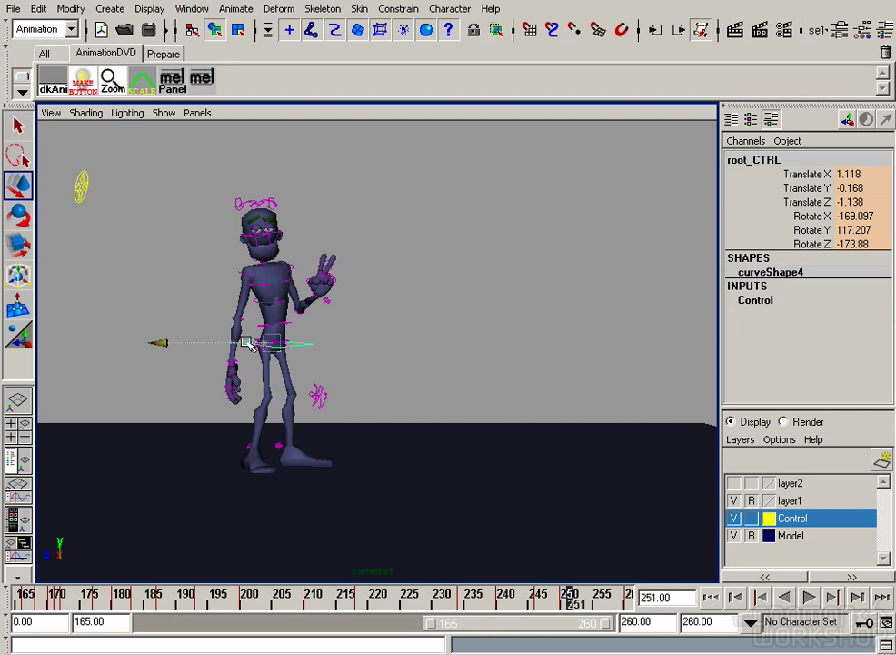
key("ctrl+z")
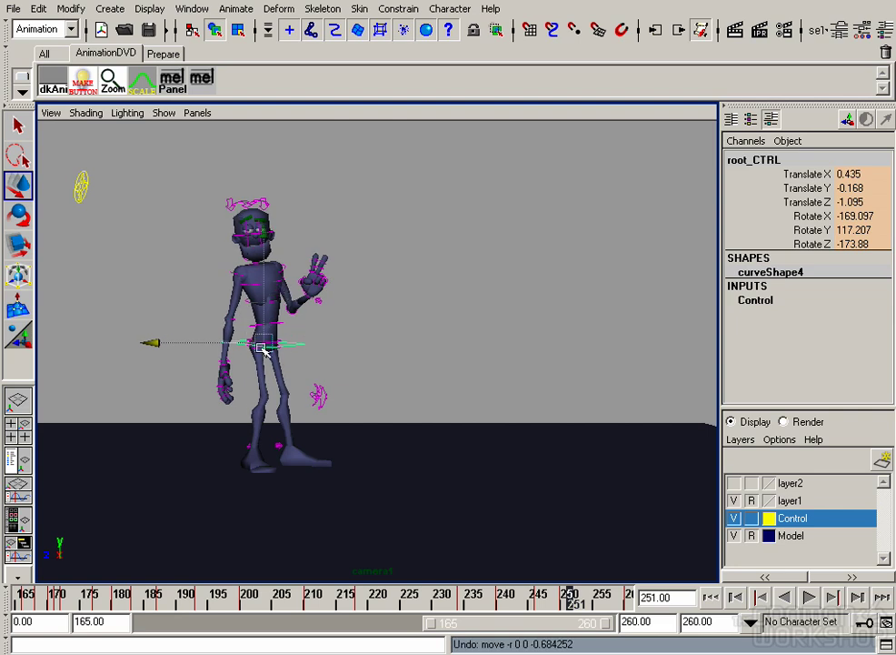
- Rotate the root control to -167.716, 117.232, -162.812 at frame 251 and replay the animation
key("e")
left_click_drag(397, 233, 371, 215)
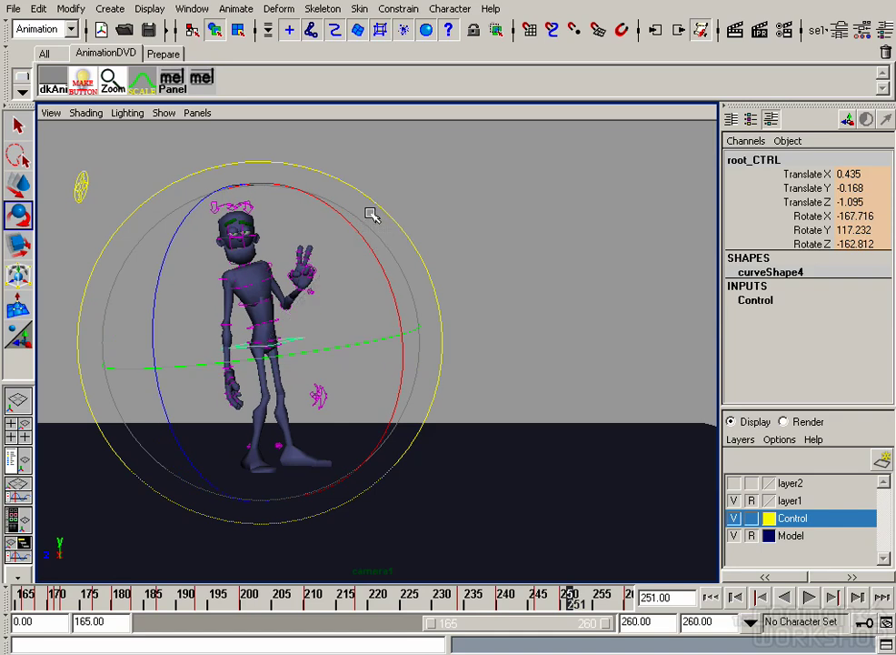
key("w")
key("alt+v")
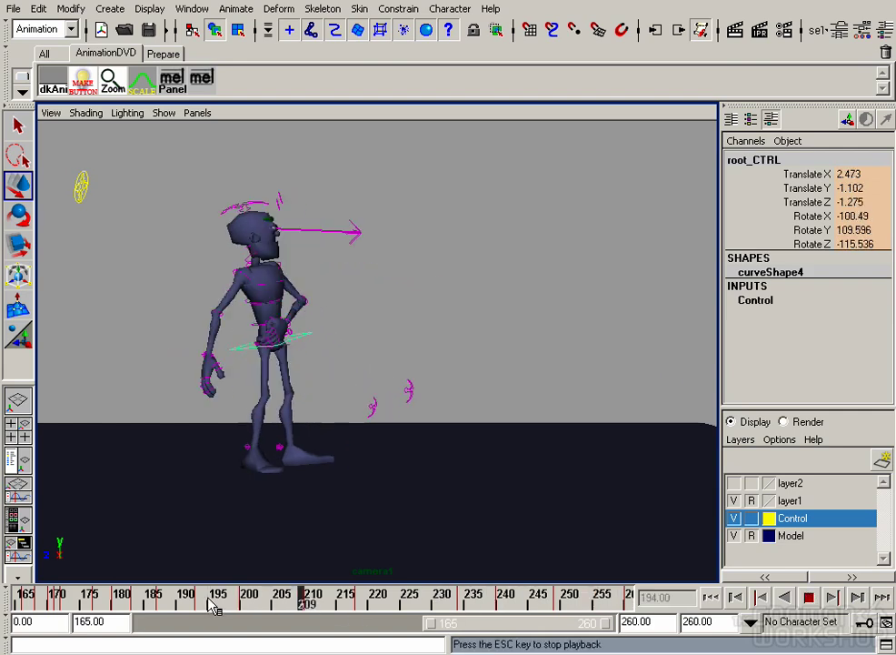
key("Escape")
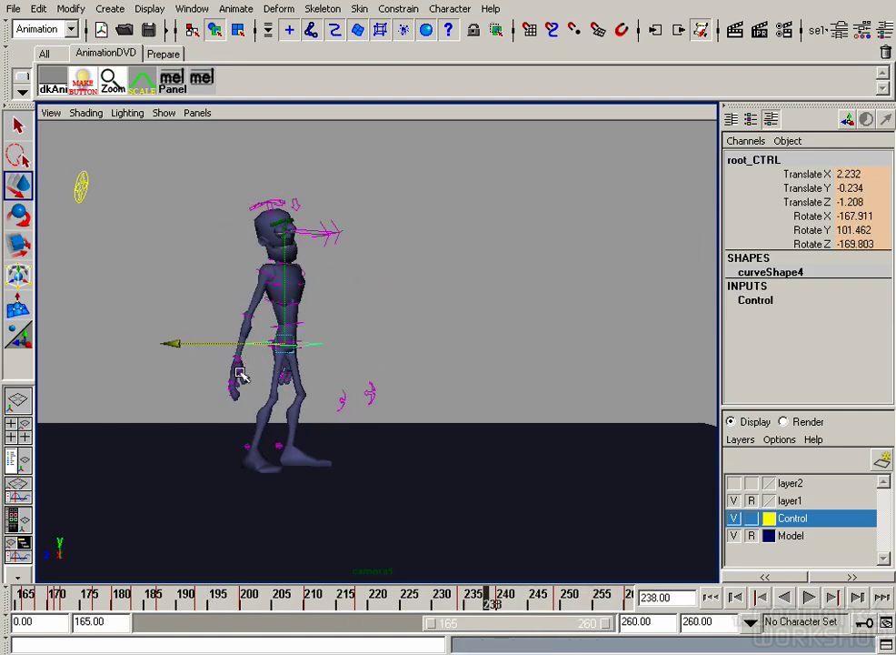
key("alt+v")
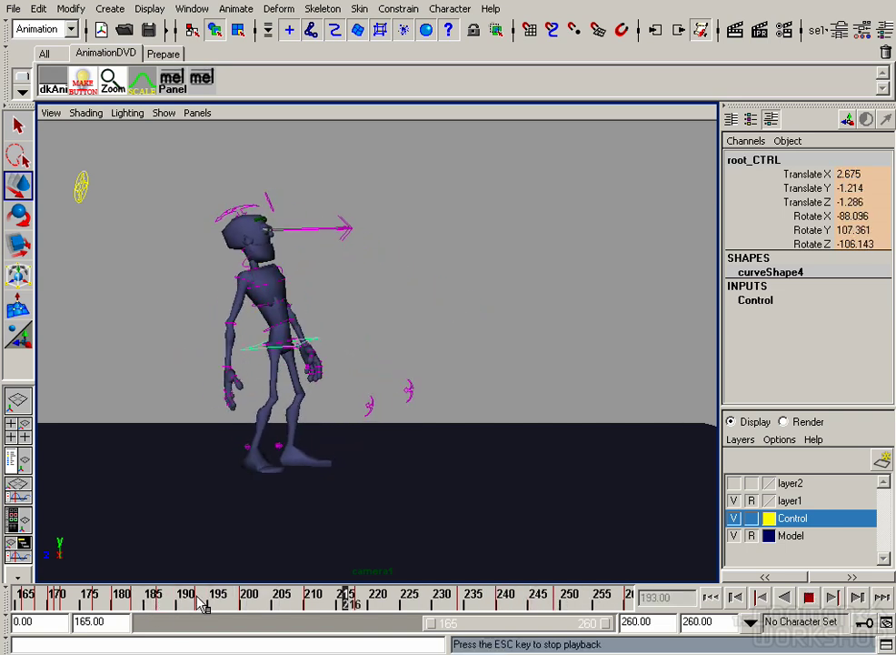
key("Escape")
- At frame 240, rotate the right hand control and set the right elbow to about 31.362 on Rotate Z
left_click_drag(455, 603, 496, 605)
key("e")
key("w")
left_click(234, 352)
key("e")
left_click_drag(273, 361, 314, 366)
left_click(260, 313)
left_click_drag(273, 318, 336, 320)
key("w")
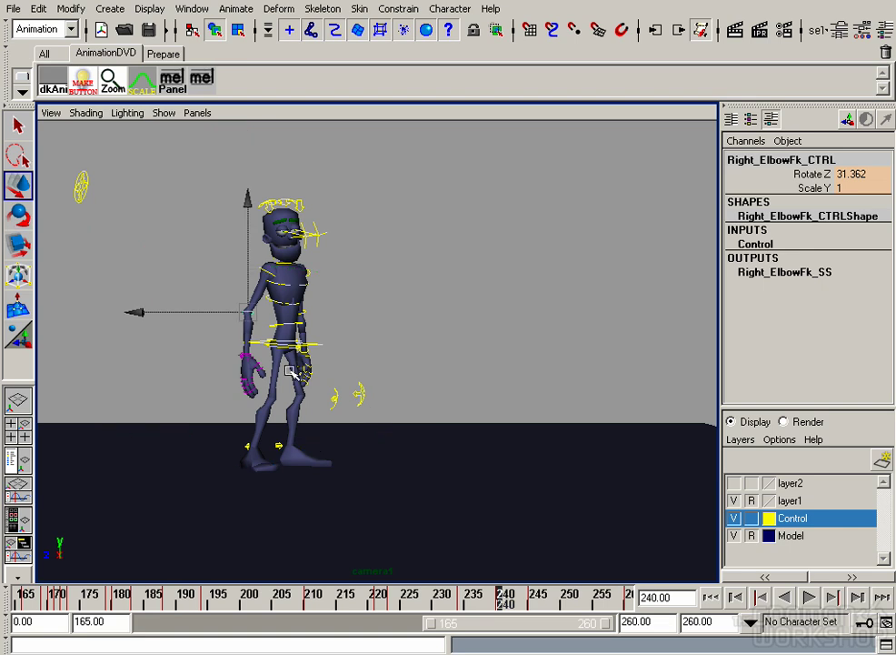
- Cut the right wrist and elbow controls' keys at frame 245 and replay the settle from frame 240
left_click(247, 351)
left_click_drag(470, 605, 555, 598)
left_click(538, 598)
right_click(532, 593)
left_click(560, 584)
right_click(541, 603)
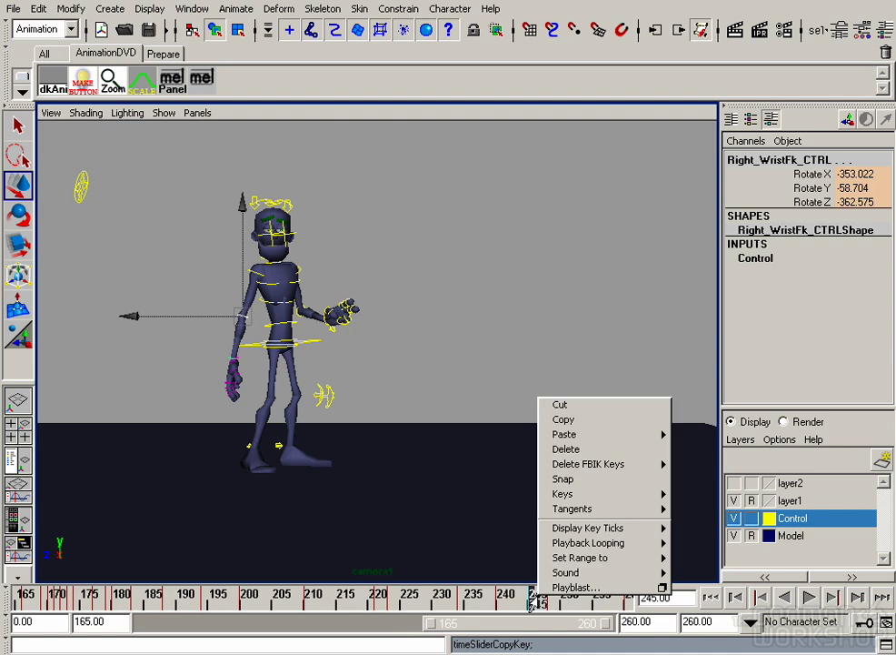
left_click(615, 402)
left_click(505, 601)
key("alt+v")
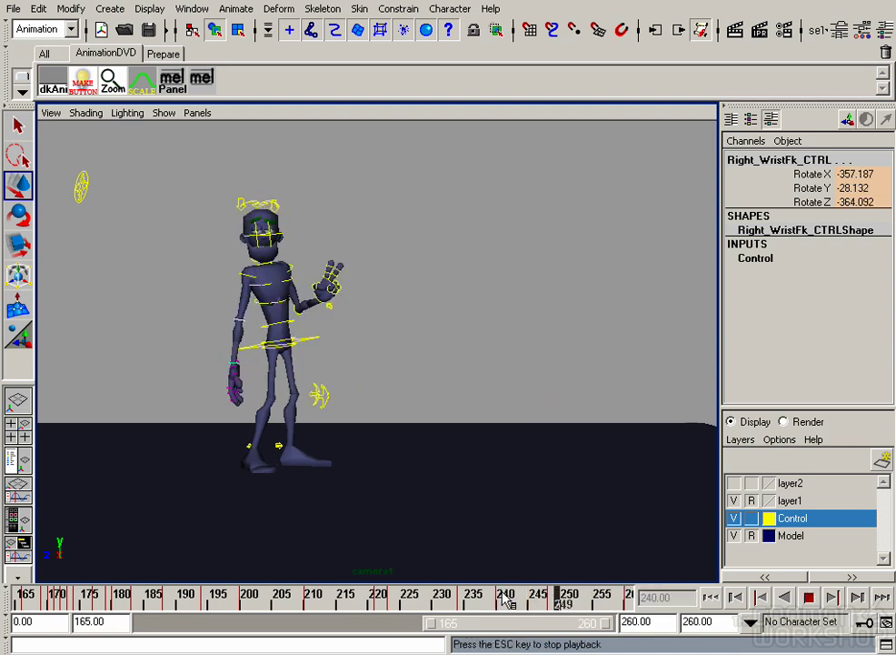
key("Escape")
- Rotate and key the right thumb controls at frame 248, cut their keys at frame 245 and replay
key("e")
key("w")
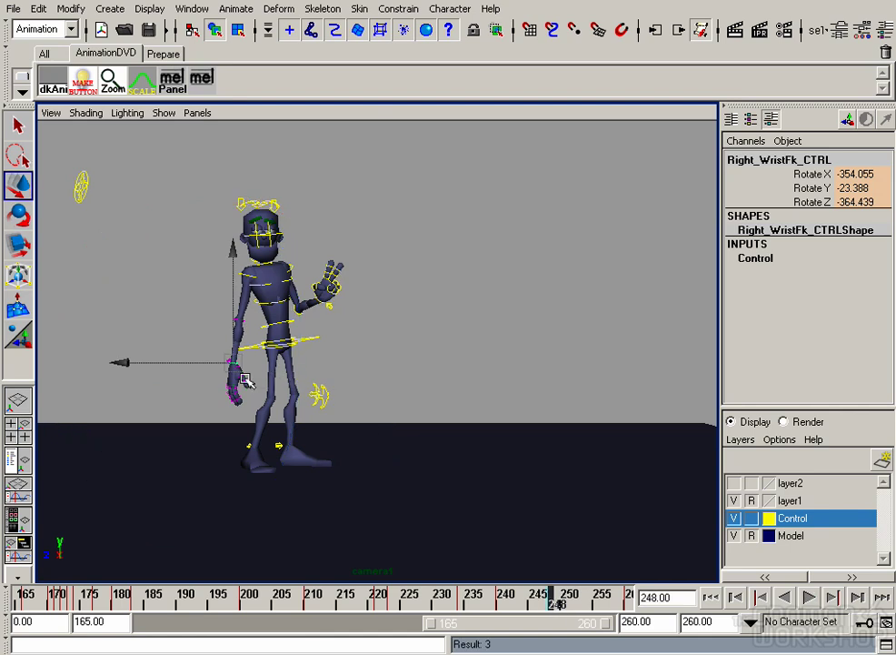
left_click(247, 377)
key("e")
left_click_drag(423, 348, 424, 383)
key("s")
left_click(534, 597)
right_click(530, 596)
left_click(578, 413)
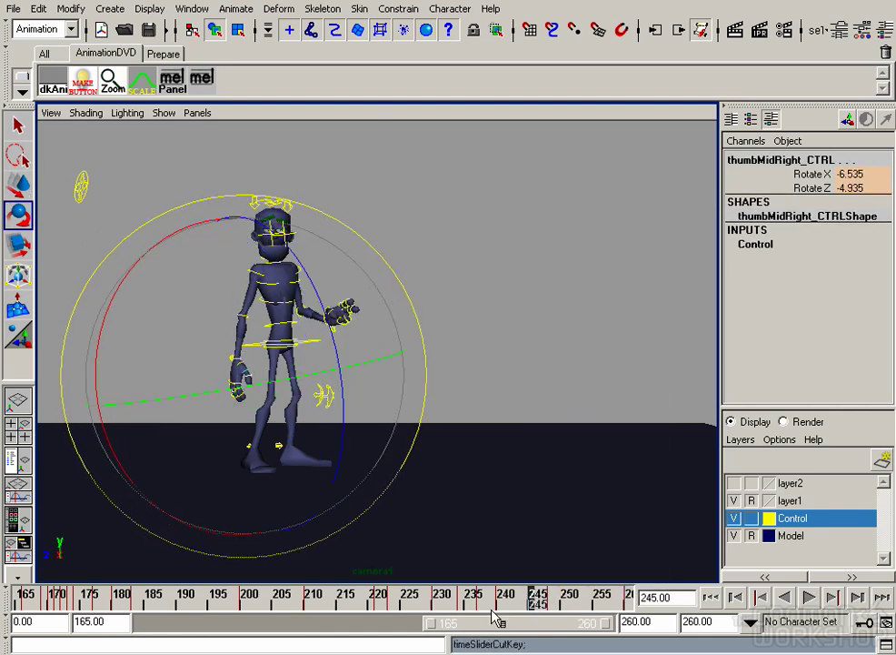
key("alt+v")
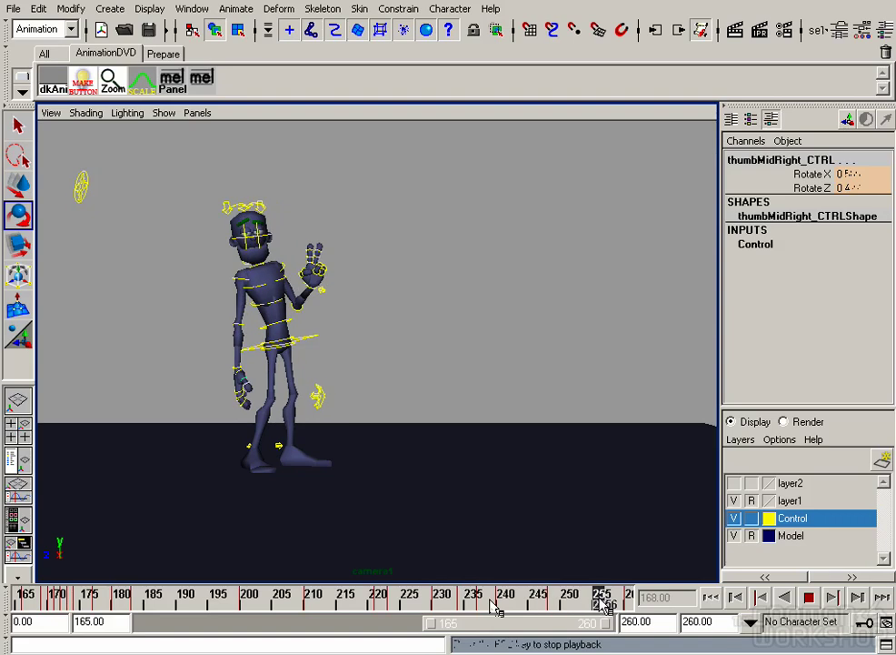
- Rotate the right upper arm control to 65.941, 7.853, 14.797 at frame 260
left_click_drag(263, 372, 240, 279)
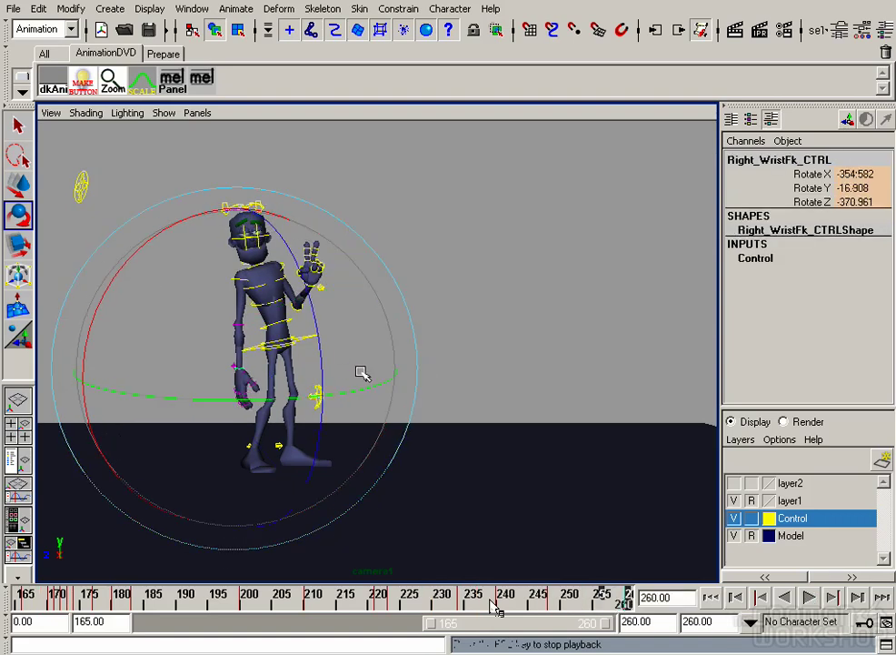
key("w")
left_click(245, 279)
left_click(244, 277)
key("e")
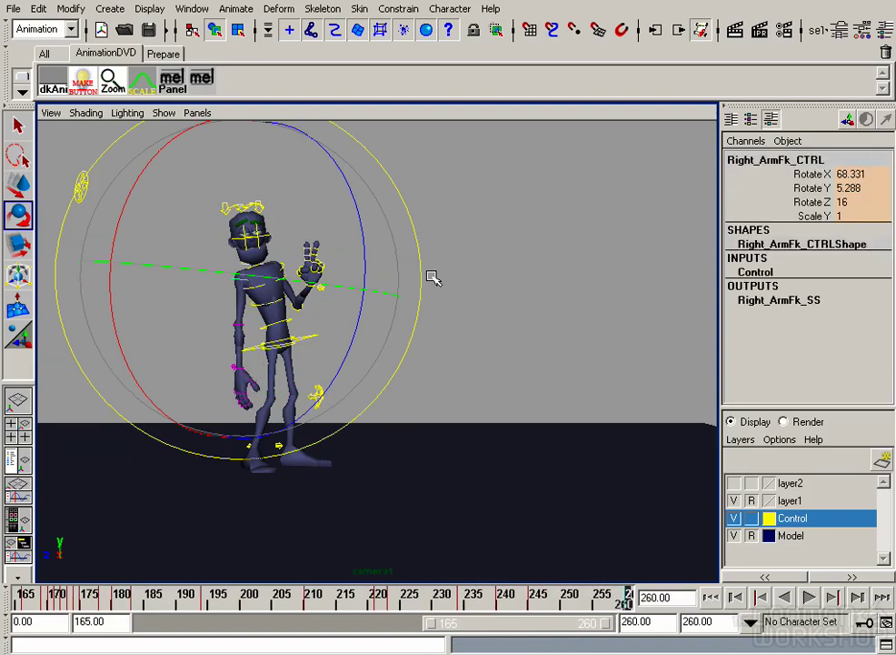
left_click_drag(415, 289, 422, 304)
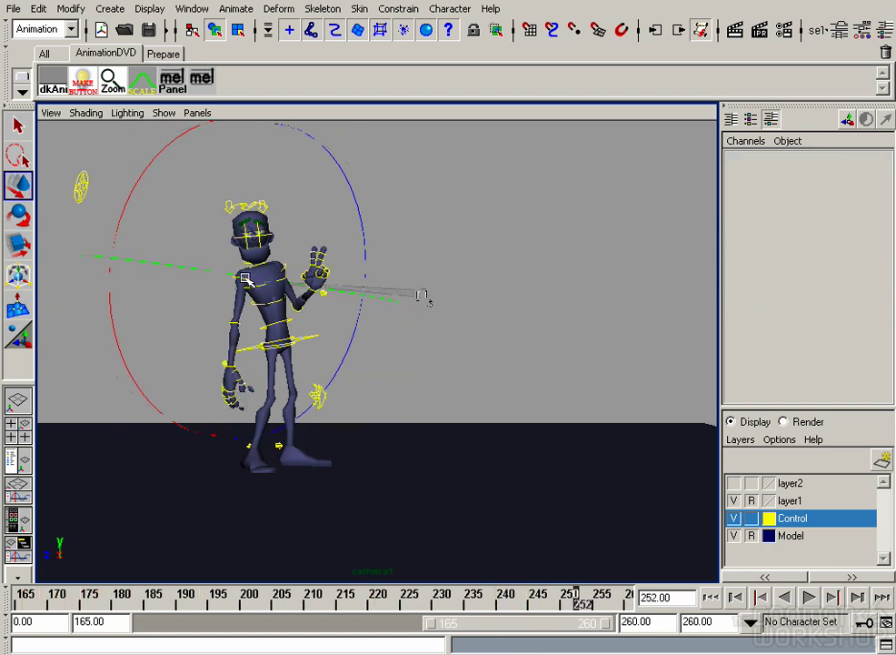
- Rotate and key the right upper arm control at frame 252, and replay the motion
left_click(243, 279)
key("e")
left_click_drag(426, 290, 424, 267)
key("s")
left_click(518, 602)
key("alt+v")
- Select the right elbow control and examine the arm's motion from frame 240 onward by scrubbing and replaying
key("alt+v")
key("Down")
key("w")
left_click_drag(494, 595, 541, 596)
left_click(510, 597)
mouse_move(532, 598)
left_mouse_down()
mouse_move(582, 595)
mouse_move(545, 598)
left_mouse_up()
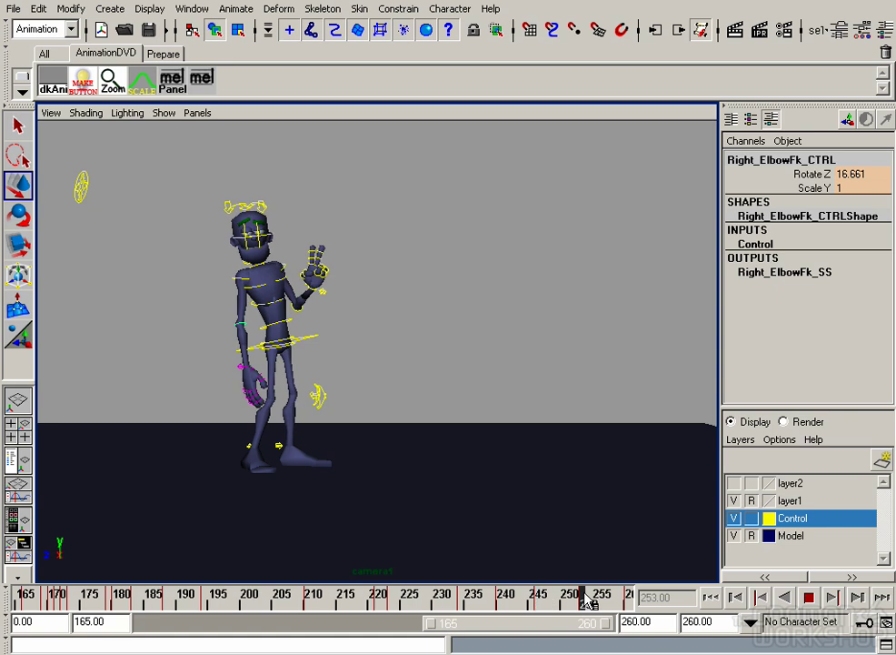
key("alt+v")
left_click(571, 600)
key("alt+v")
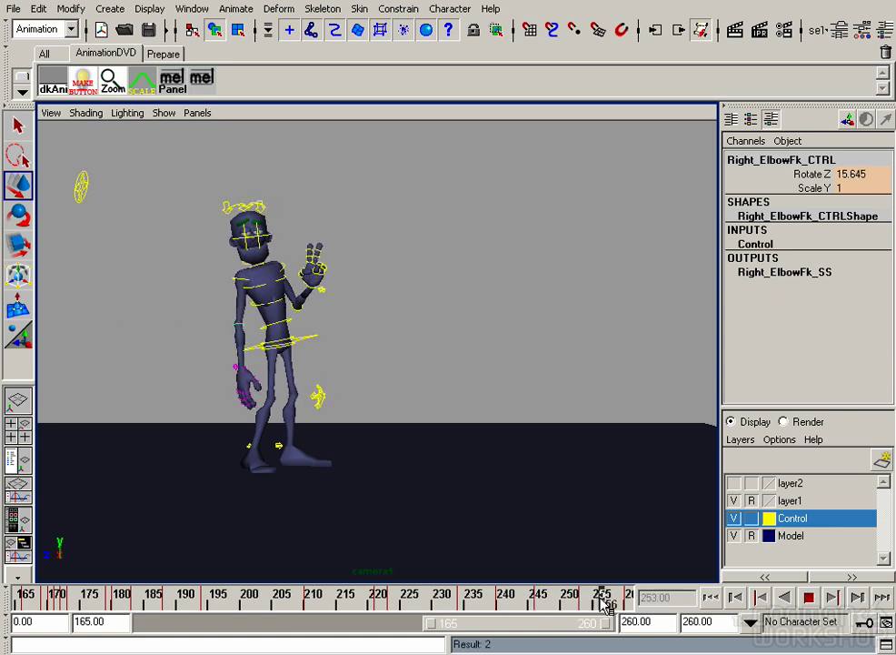
- Select the right upper arm control and review its settle between frames 250 and 260
left_click(243, 282)
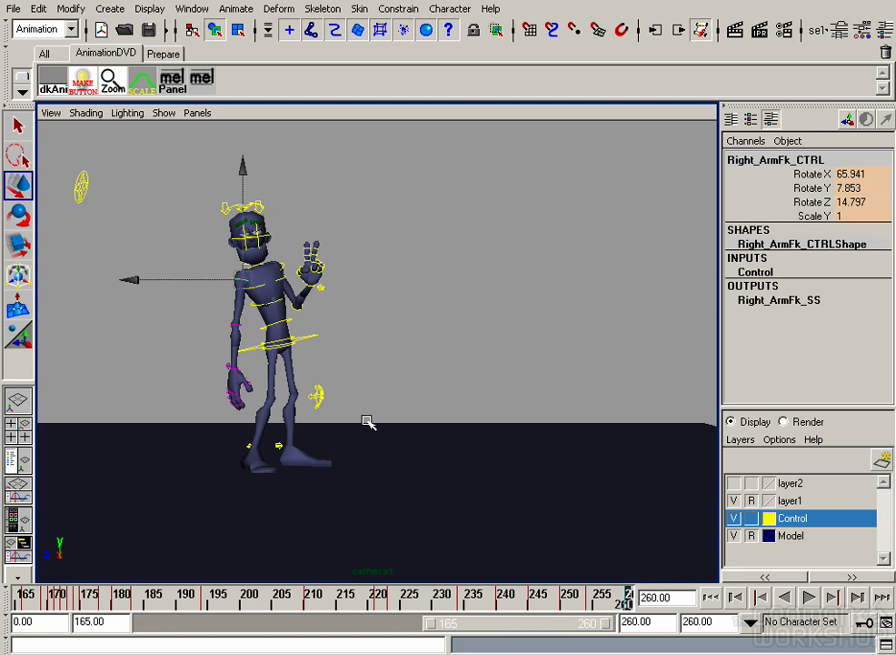
key("alt+v")
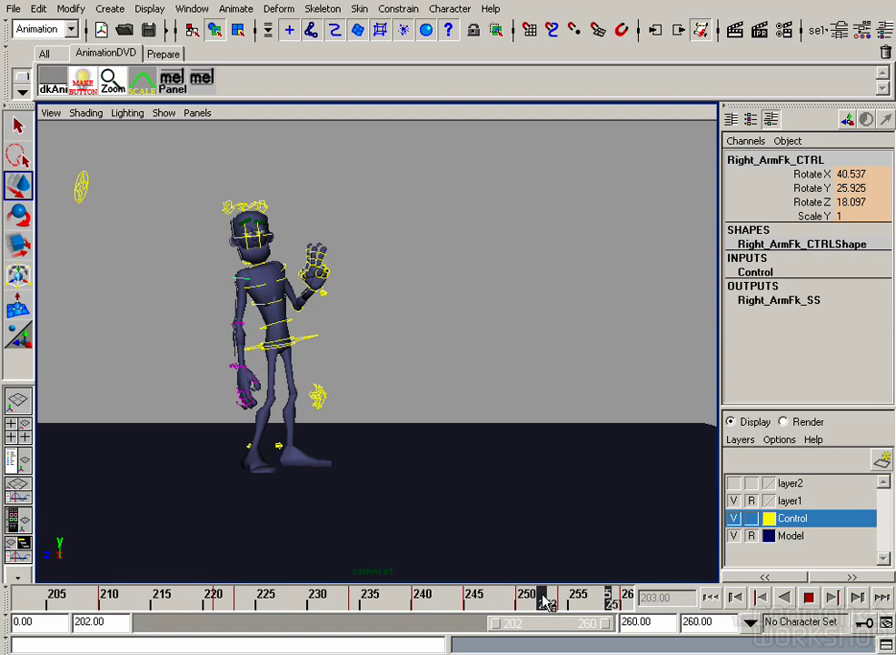
mouse_move(543, 599)
left_mouse_down()
mouse_move(510, 600)
mouse_move(556, 595)
left_mouse_up()
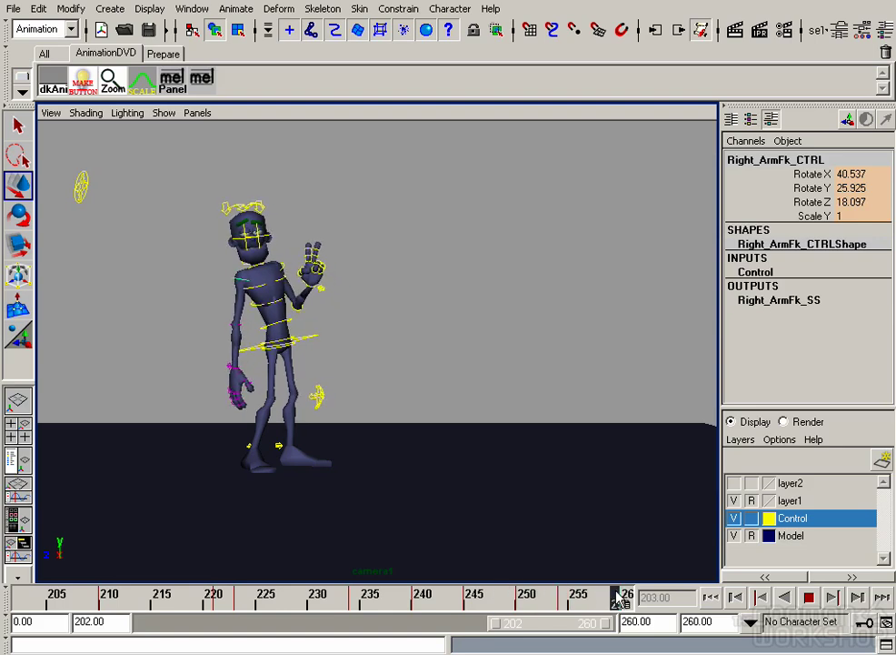
left_click_drag(628, 591, 617, 591)
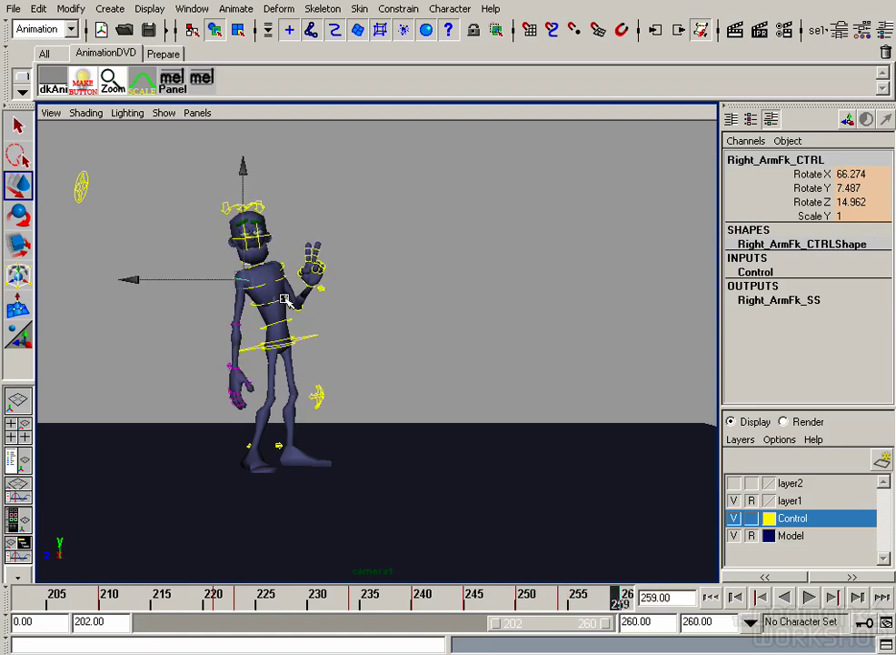
- Select the spine, root and head lock controls, cut their keys at frame 246 and replay
left_click(294, 320)
left_click(326, 334)
left_click(320, 338)
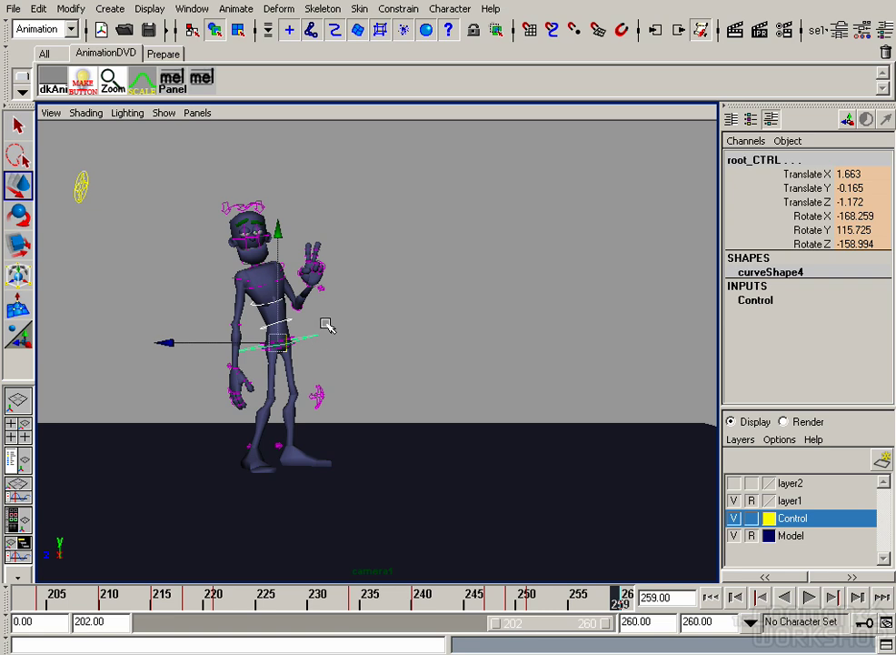
left_click(246, 207)
mouse_move(452, 602)
left_mouse_down()
mouse_move(488, 596)
mouse_move(478, 597)
mouse_move(482, 604)
left_mouse_up()
right_click(482, 604)
left_click(490, 404)
key("alt+v")
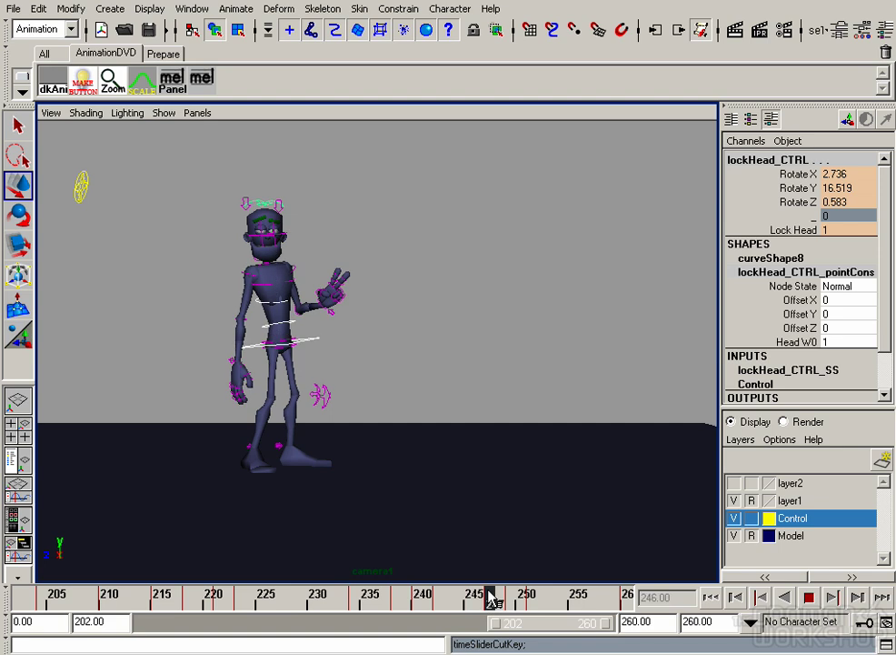
- Key the selected spine, root and head controls at frame 253 and cut their keys at frames 251 and 249
left_click_drag(531, 592, 554, 596)
key("s")
left_click(534, 603)
right_click(533, 603)
left_click(570, 405)
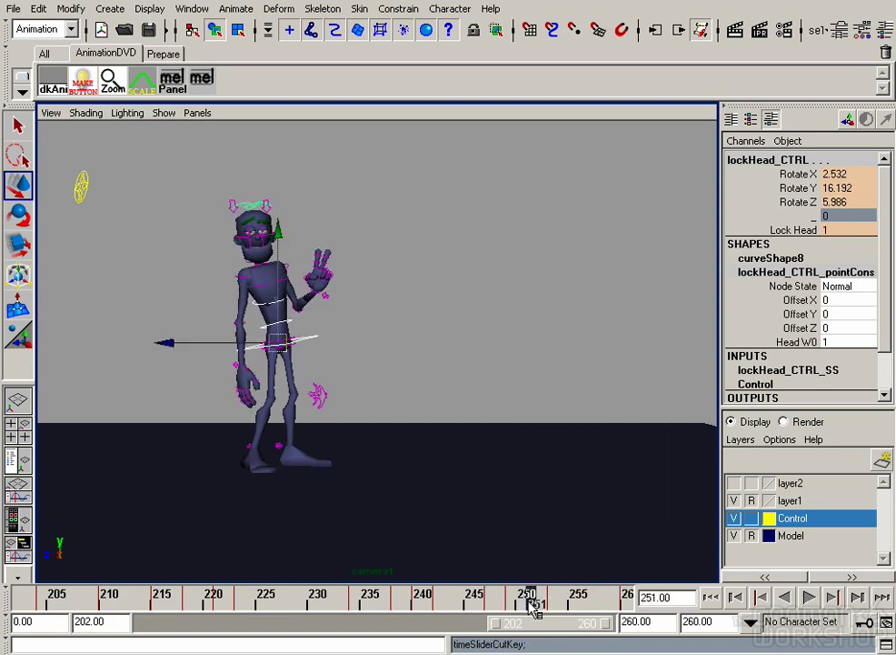
left_click(516, 602)
right_click(517, 602)
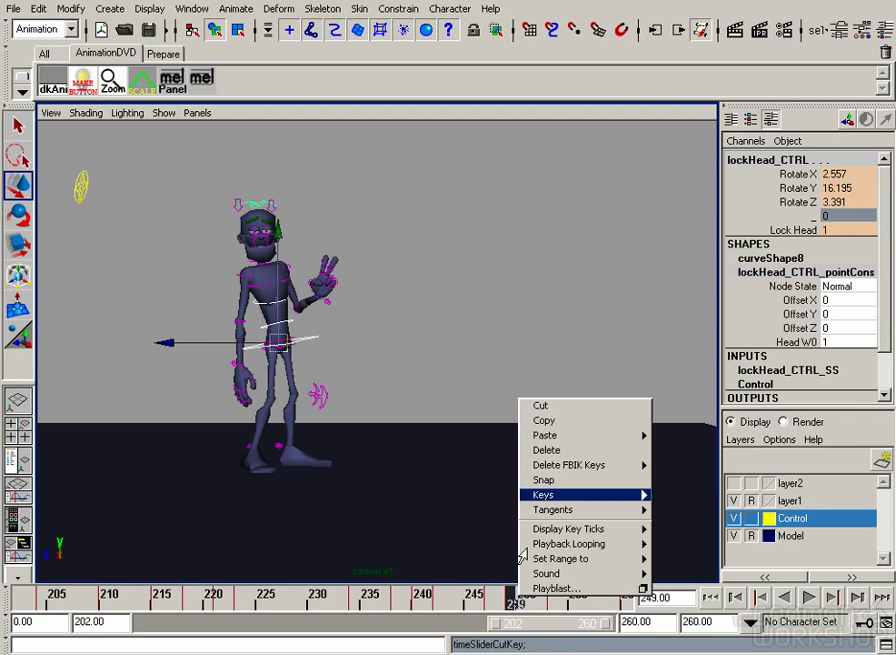
left_click(540, 401)
- Review the settle and extend the end of the playback range to frame 270
left_click(491, 602)
left_click_drag(488, 601, 532, 600)
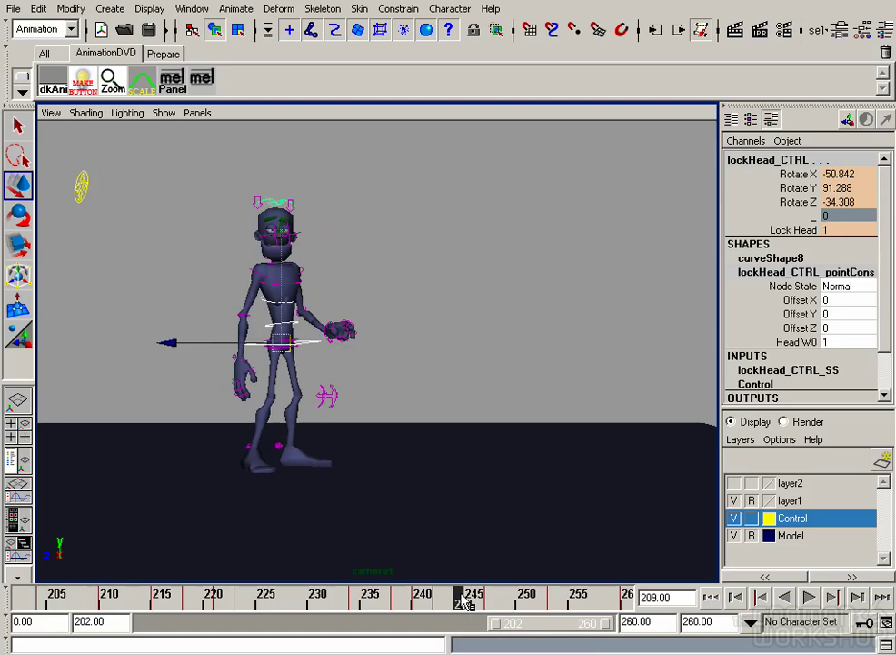
type("270")
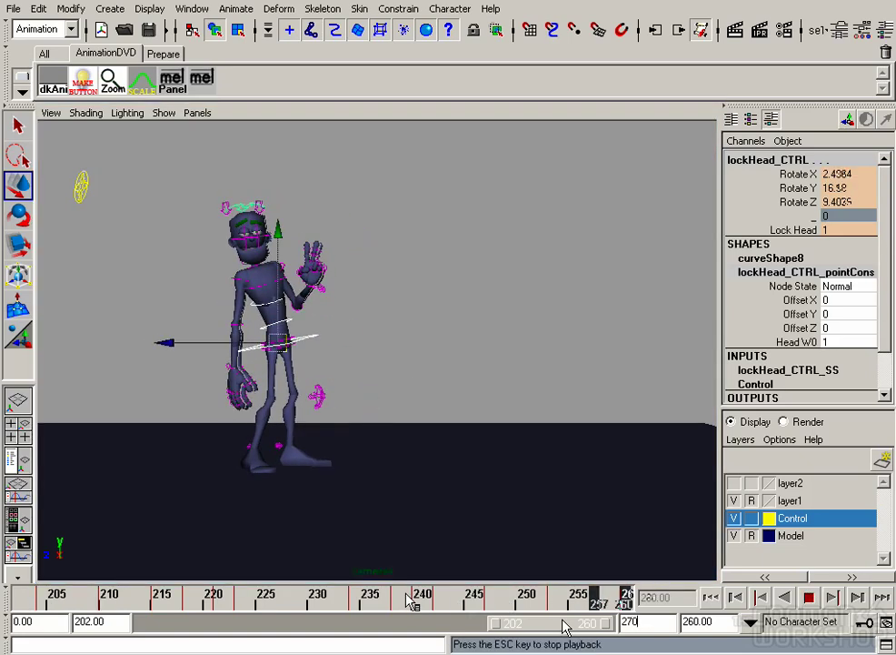
key("Return")
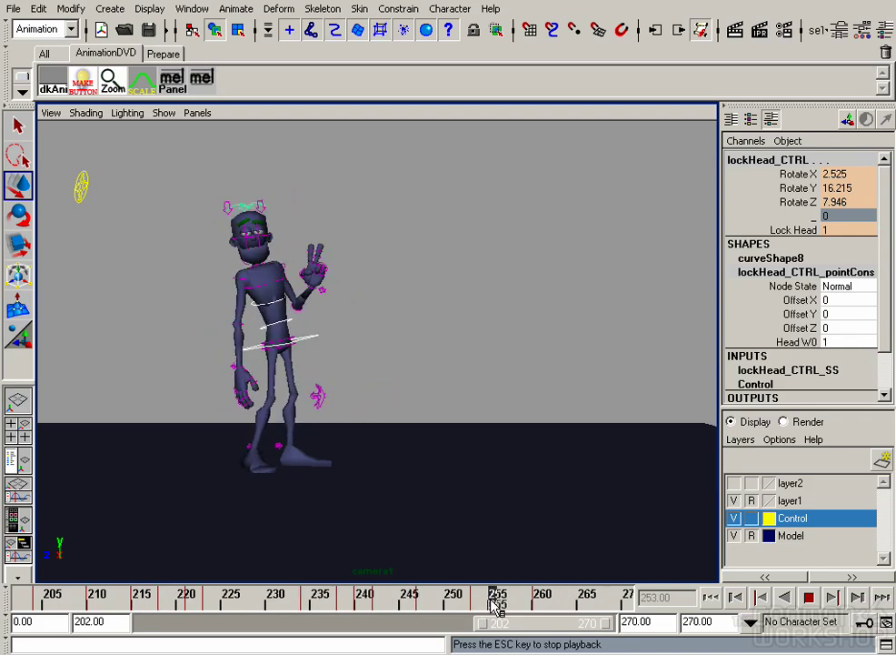
key("Escape")
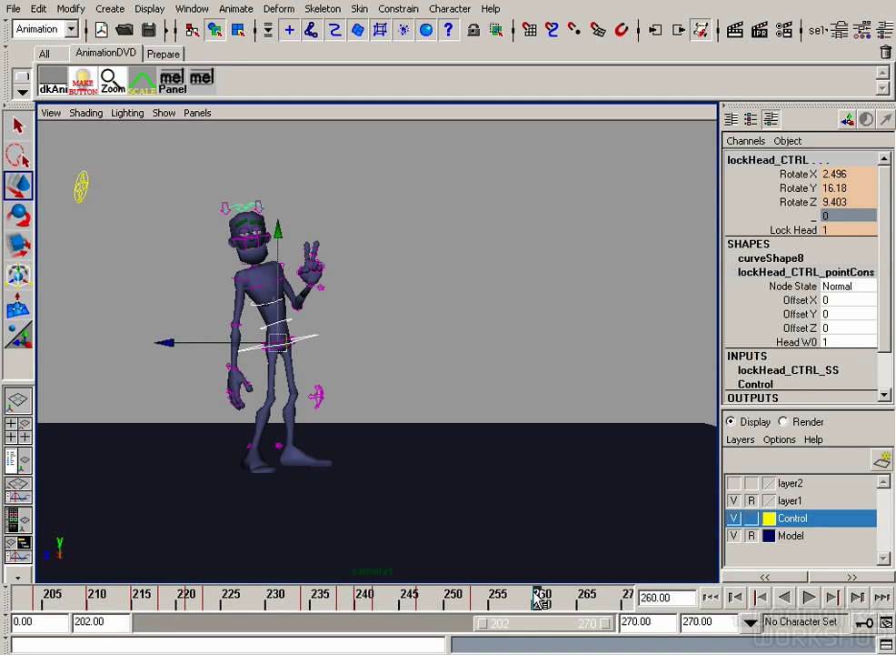
- Move the whole character's end-pose keys from frame 260 to frame 270 and replay the settle
left_click_drag(422, 523, 452, 457)
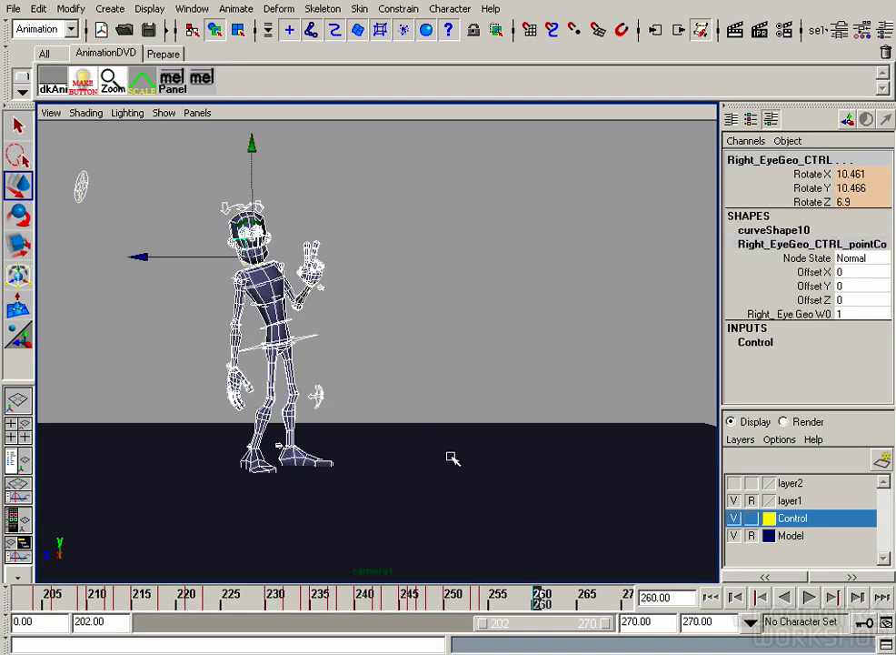
left_click_drag(547, 600, 627, 601)
left_click_drag(541, 602, 543, 602)
right_click(544, 602)
left_click(584, 413)
left_click(490, 600)
key("alt+v")
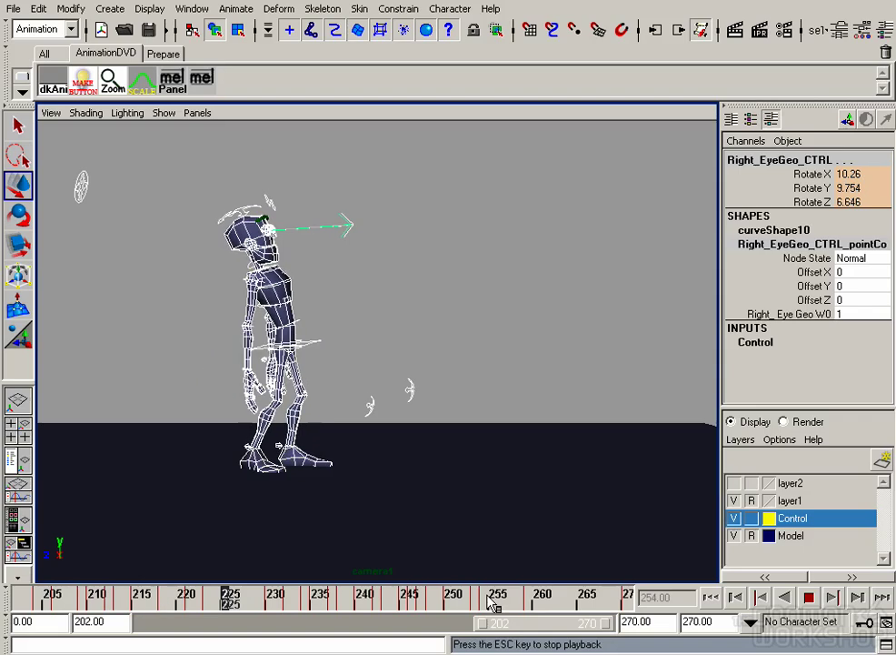
- Deselect everything, hide the NURBS curves in the viewport and play the full animation from frame 0
key("Escape")
left_click(335, 333)
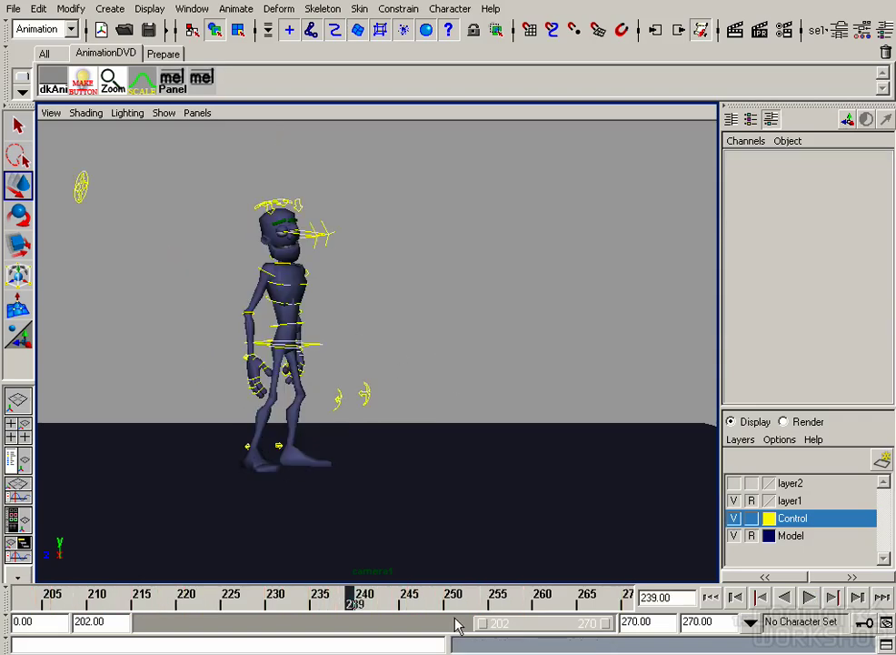
left_click_drag(482, 626, 142, 625)
left_click(163, 113)
left_click(186, 176)
key("alt+v")
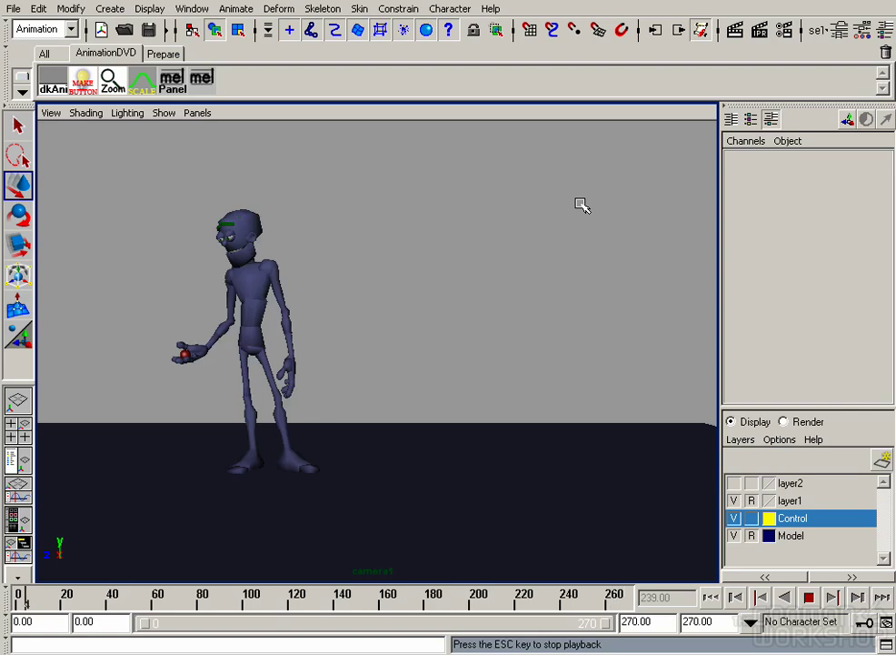
- Scrub and replay the full animation without controls to examine the throw and the final settle
key("Escape")
left_click_drag(528, 600, 670, 598)
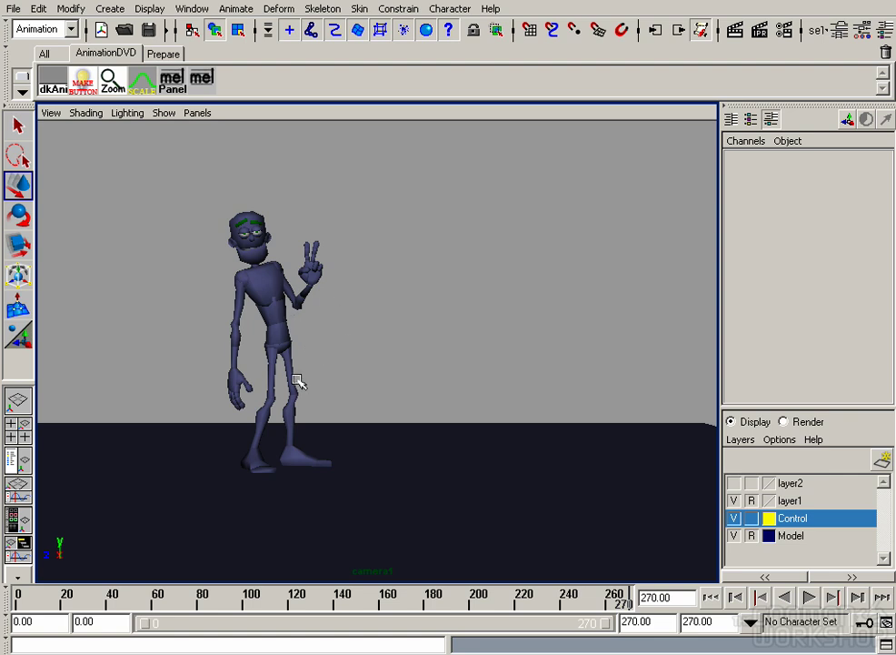
key("alt+v")
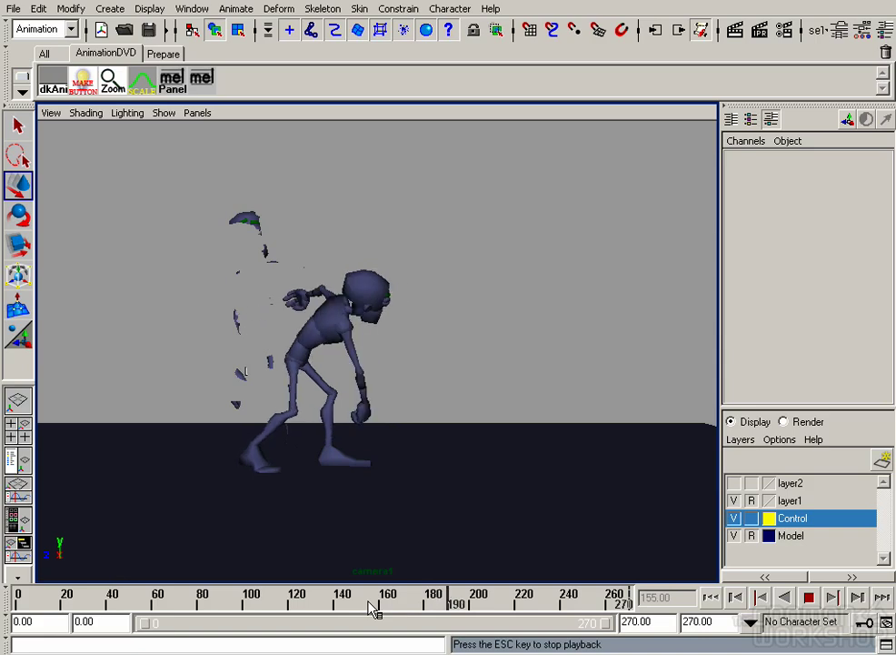
key("Escape")
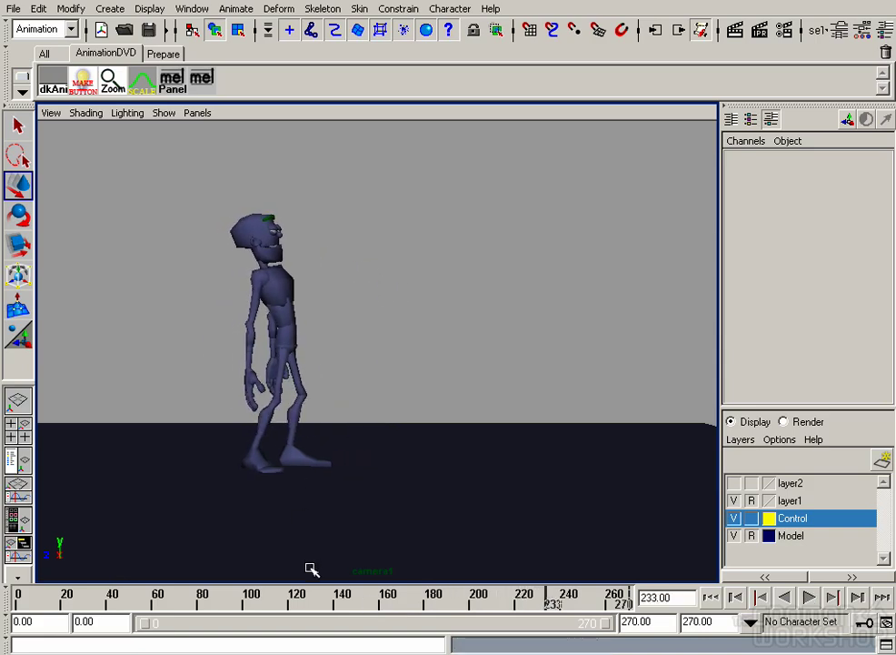
left_click(300, 603)
key("alt+v")
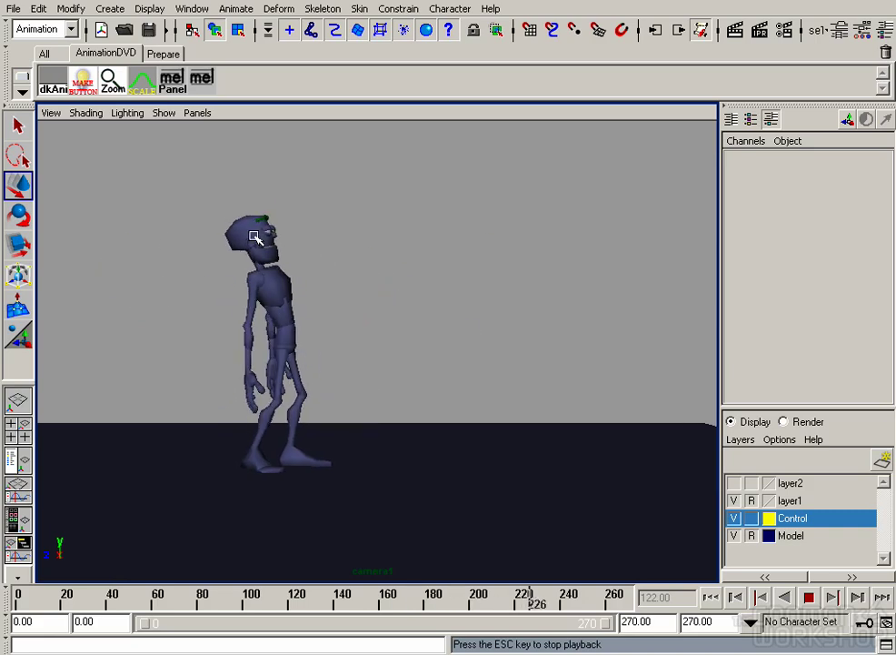
key("Escape")
- Show the NURBS curves in the viewport again, select the head lock control and replay the throw
left_click(163, 113)
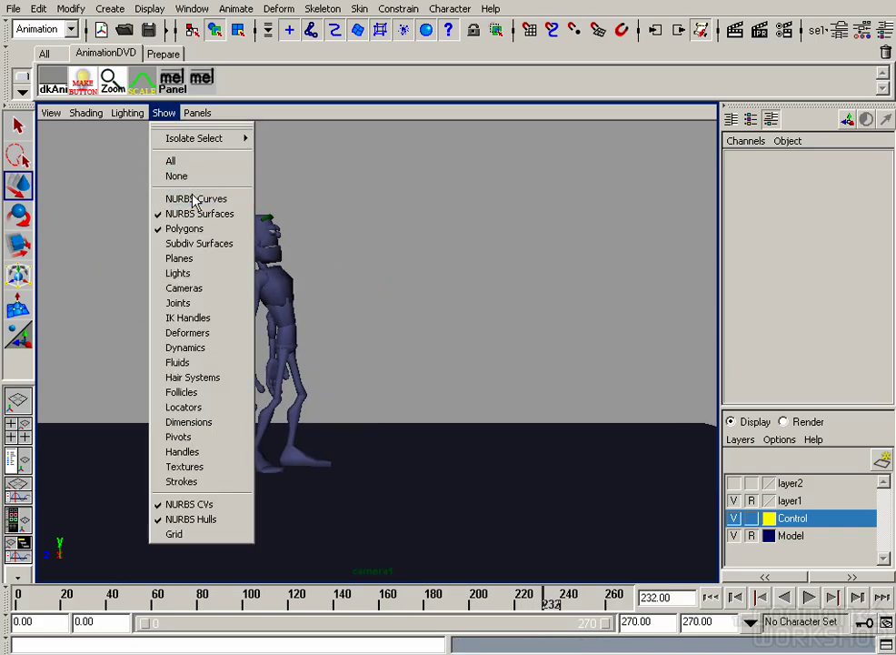
left_click(194, 196)
left_click(291, 263)
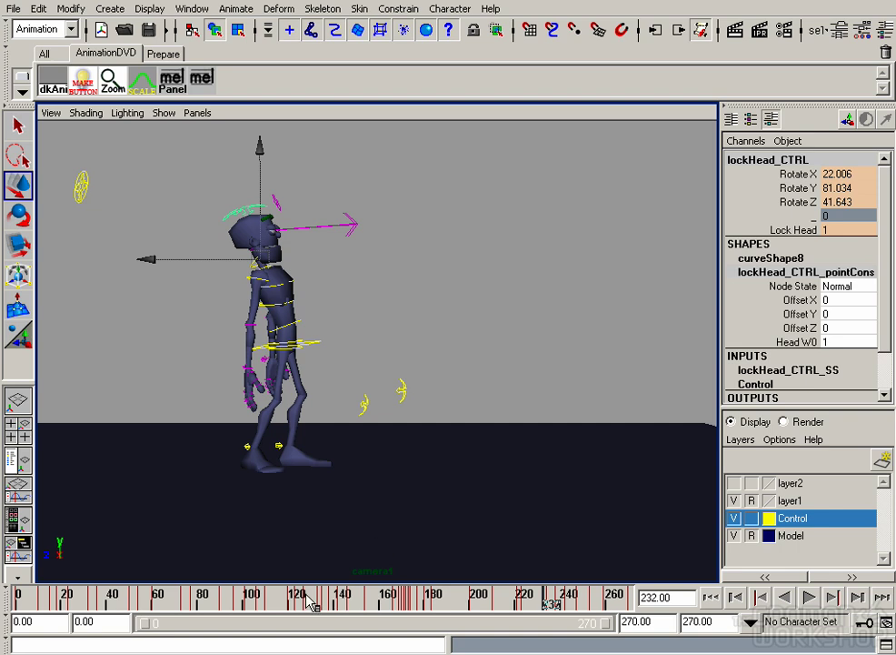
key("alt+v")
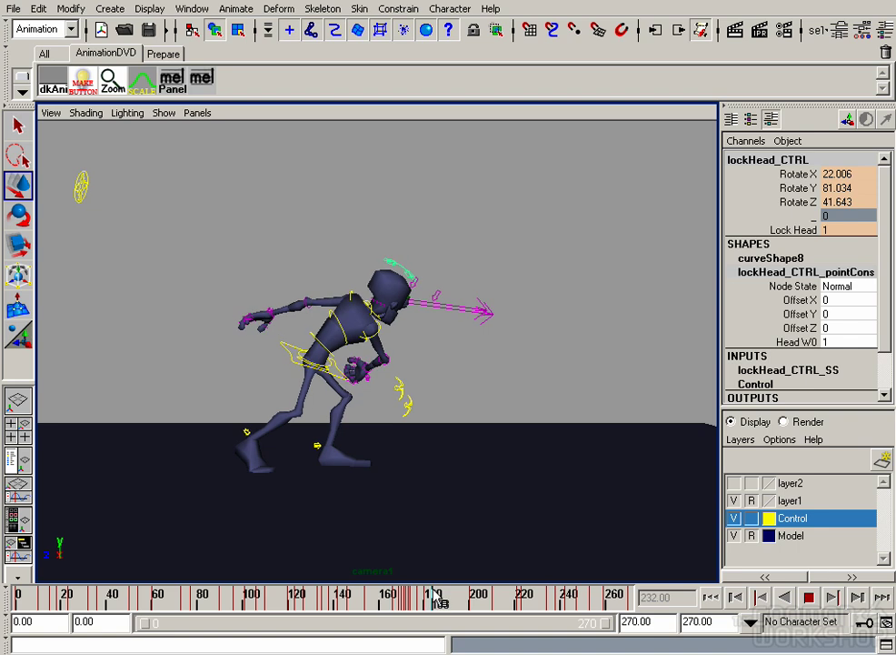
key("alt+v")
- Narrow the playback range to frames 144–243 and cut the head lock control's keys around frames 172 and 173
left_click_drag(147, 623, 434, 620)
key("alt+v")
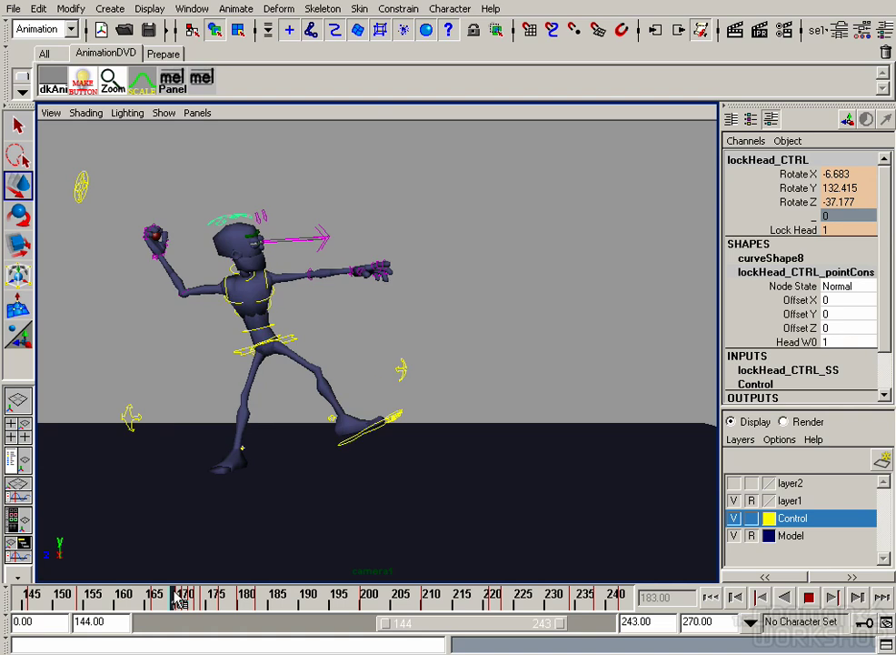
right_click_drag(193, 605, 220, 403)
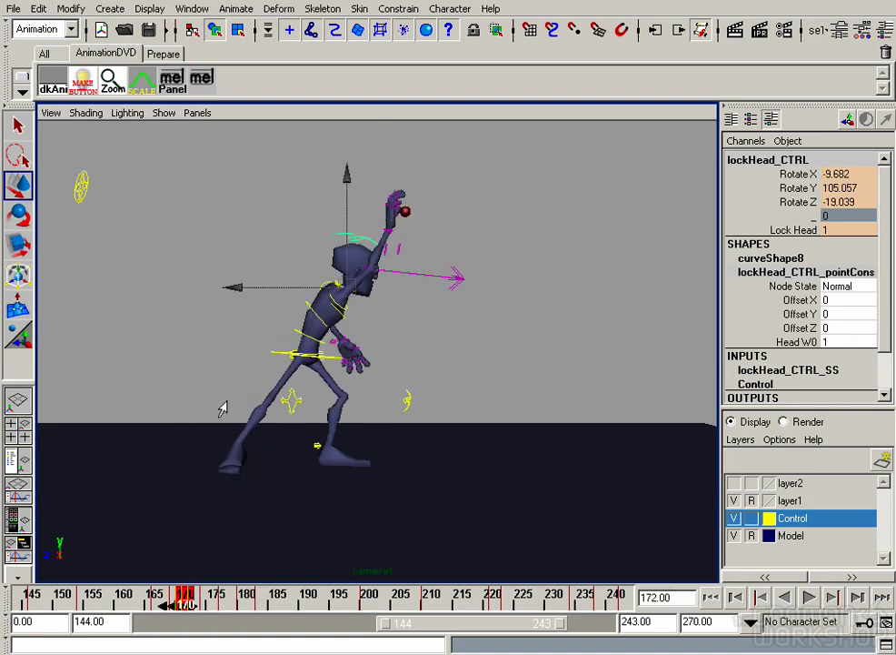
right_click_drag(206, 603, 260, 416)
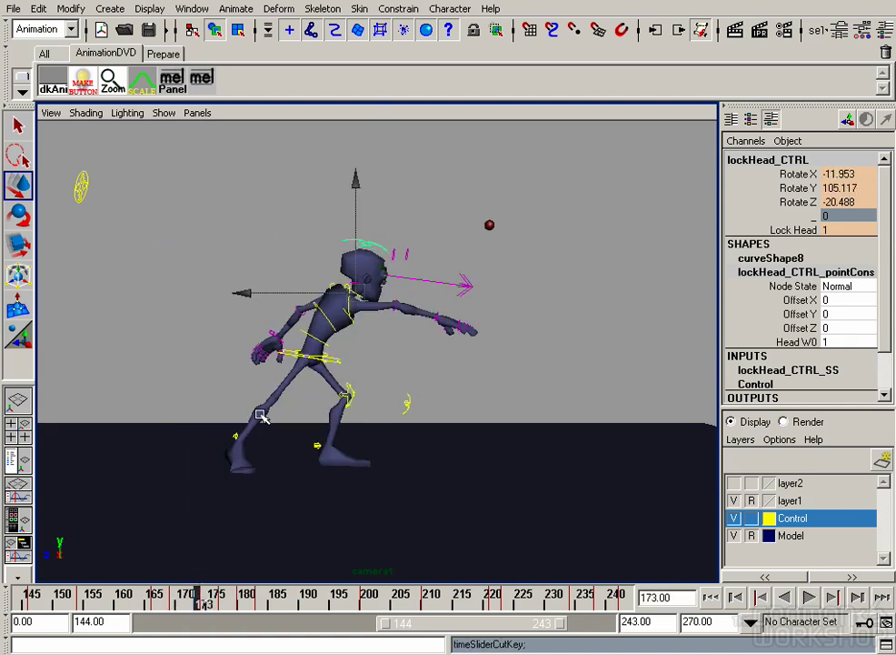
- Rotate the head lock control at frame 183 to re-aim the head in the follow-through pose
left_click_drag(211, 598, 260, 600)
key("e")
mouse_move(410, 228)
left_mouse_down()
mouse_move(385, 214)
mouse_move(408, 211)
left_mouse_up()
left_click_drag(409, 264, 328, 244)
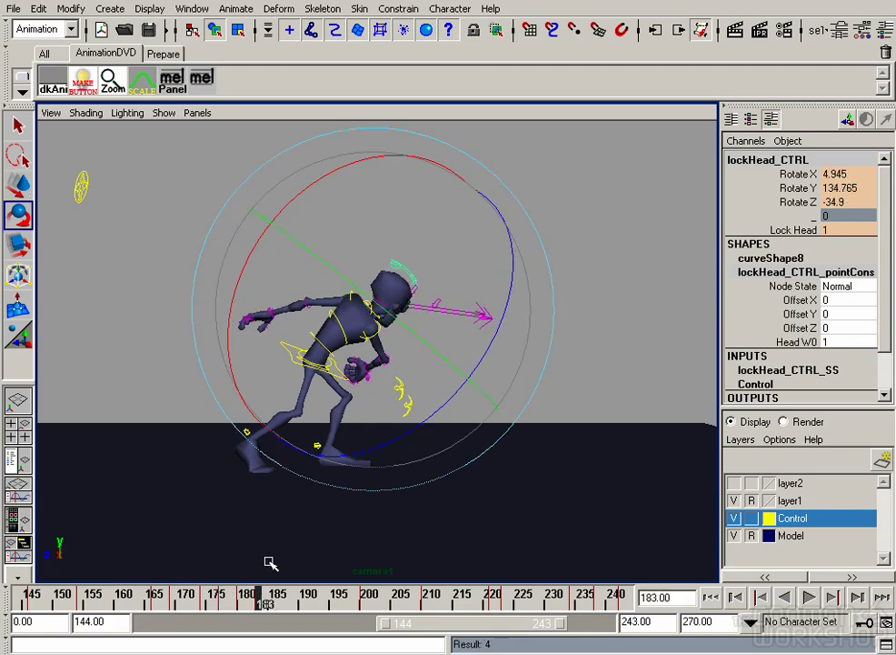
- Cut the head lock control's keys near frames 180 and 174 and replay the throw
left_click(245, 595)
right_click(244, 595)
left_click(273, 398)
mouse_move(195, 605)
left_mouse_down()
mouse_move(243, 604)
mouse_move(209, 607)
left_mouse_up()
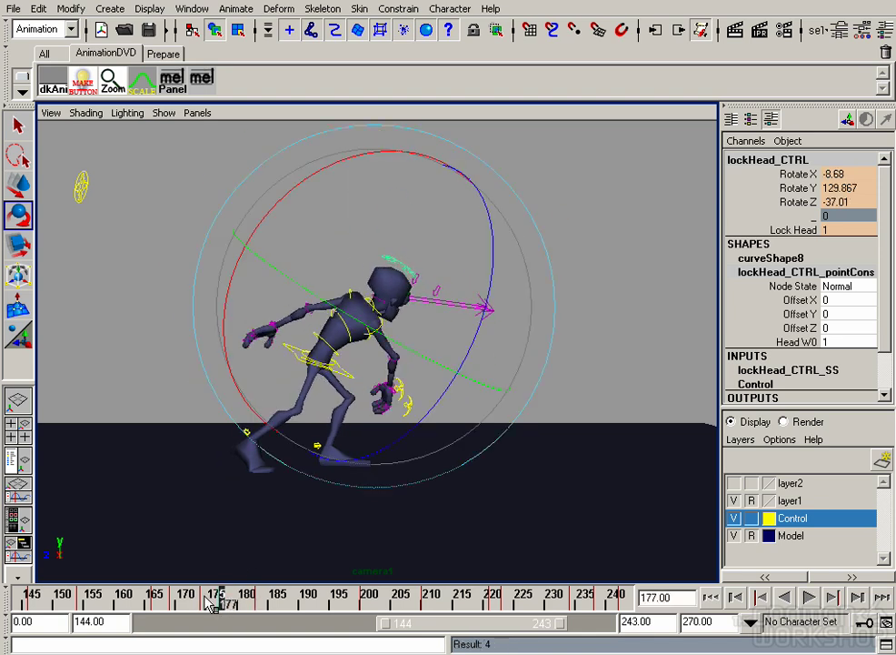
left_click(202, 604)
right_click(201, 604)
left_click(226, 402)
key("alt+v")
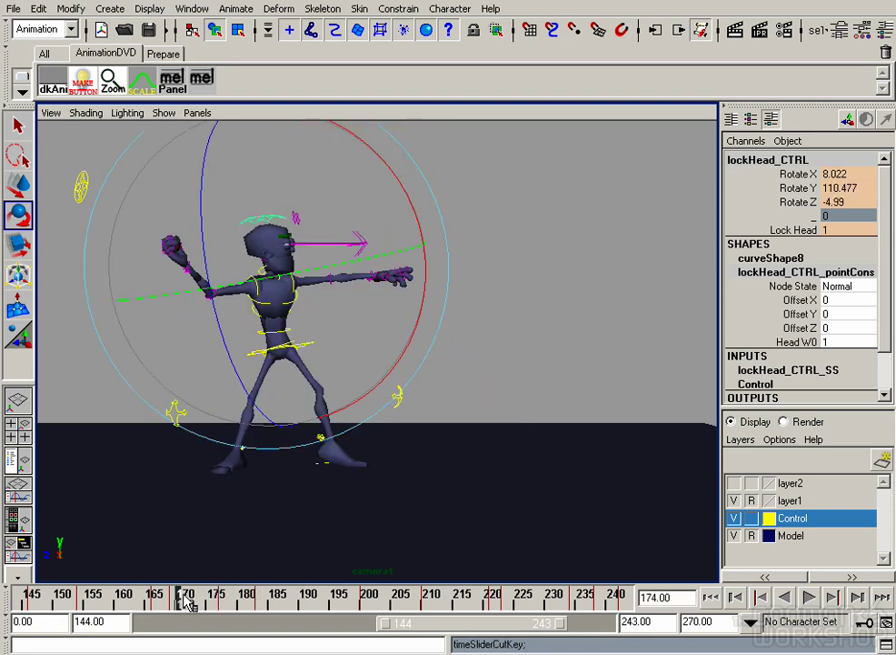
- Rotate the head lock control at frame 173, replay the throw and adjust the head's rotation around frame 170
left_click(205, 605)
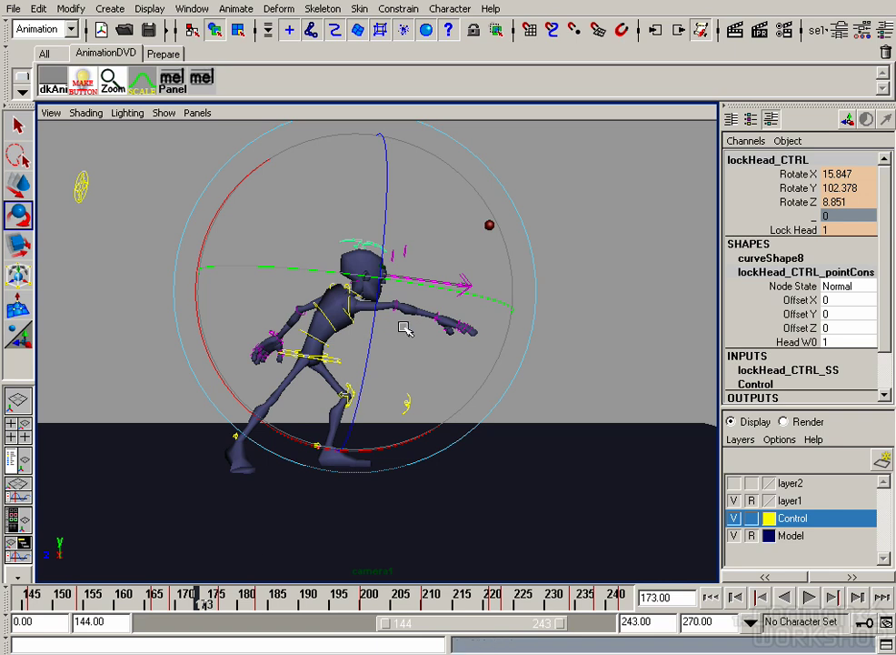
left_click_drag(405, 329, 410, 382)
left_click(224, 602)
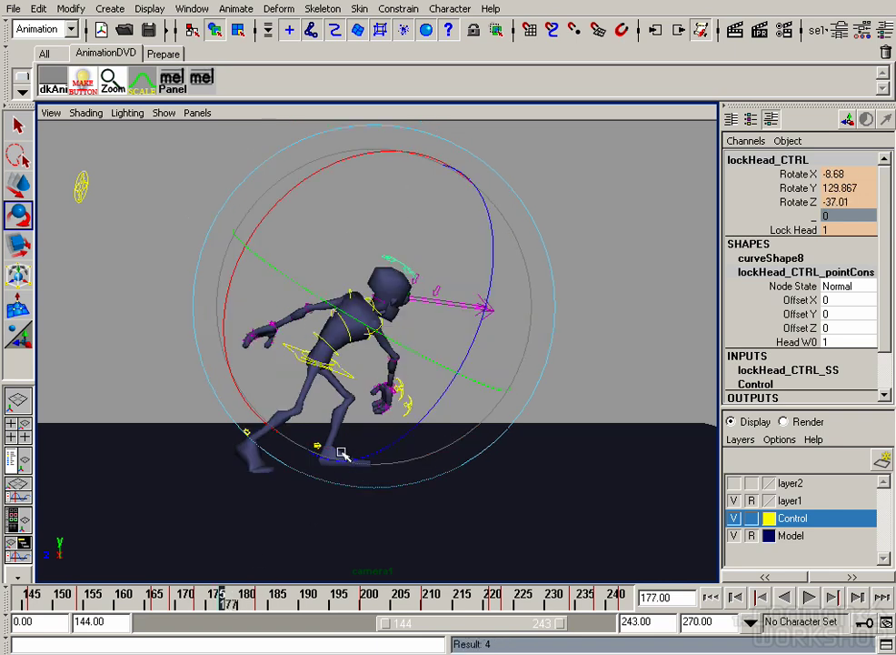
key("alt+v")
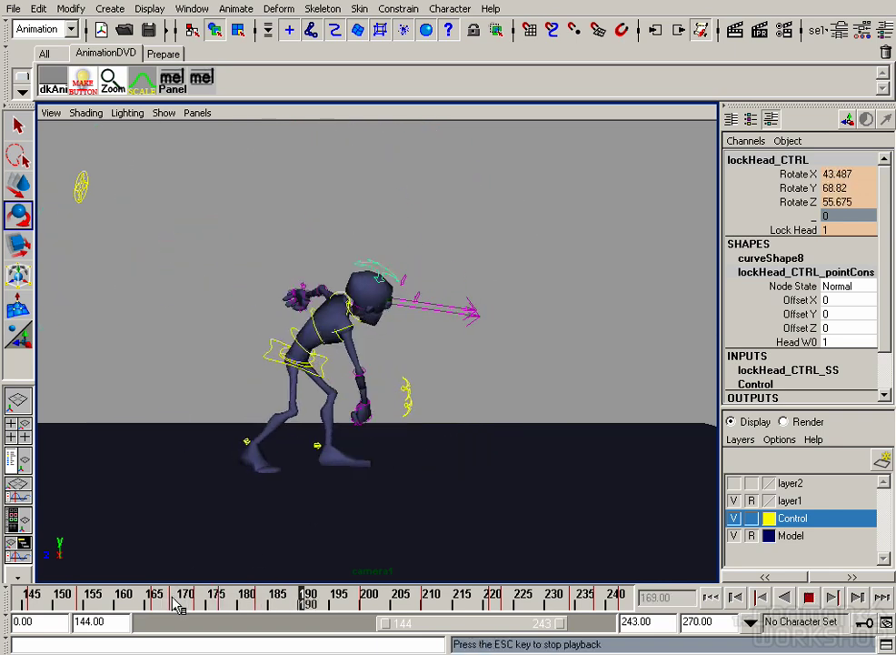
key("Escape")
key("alt+v")
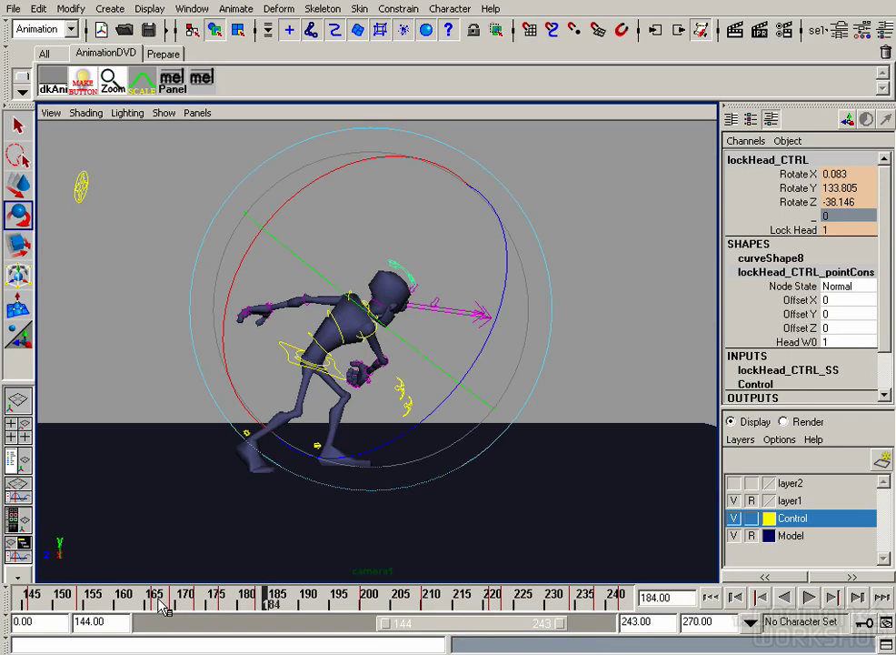
mouse_move(182, 607)
left_mouse_down()
mouse_move(202, 606)
mouse_move(184, 607)
left_mouse_up()
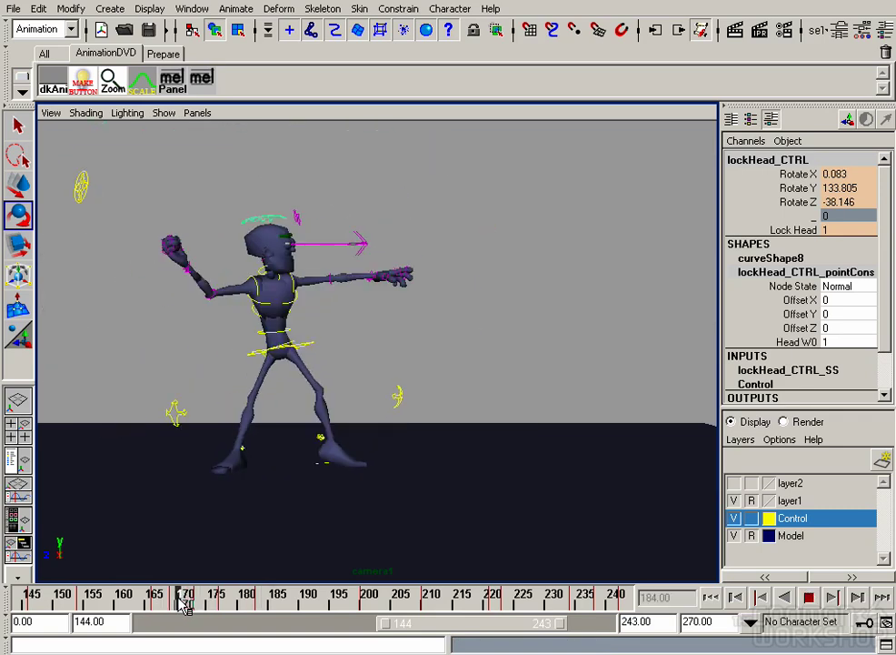
left_click_drag(190, 371, 187, 363)
- Tilt the head back with the head lock control at frame 207 and replay the recovery
mouse_move(178, 596)
left_mouse_down()
mouse_move(233, 608)
mouse_move(436, 602)
mouse_move(413, 603)
left_mouse_up()
left_click(239, 207)
key("e")
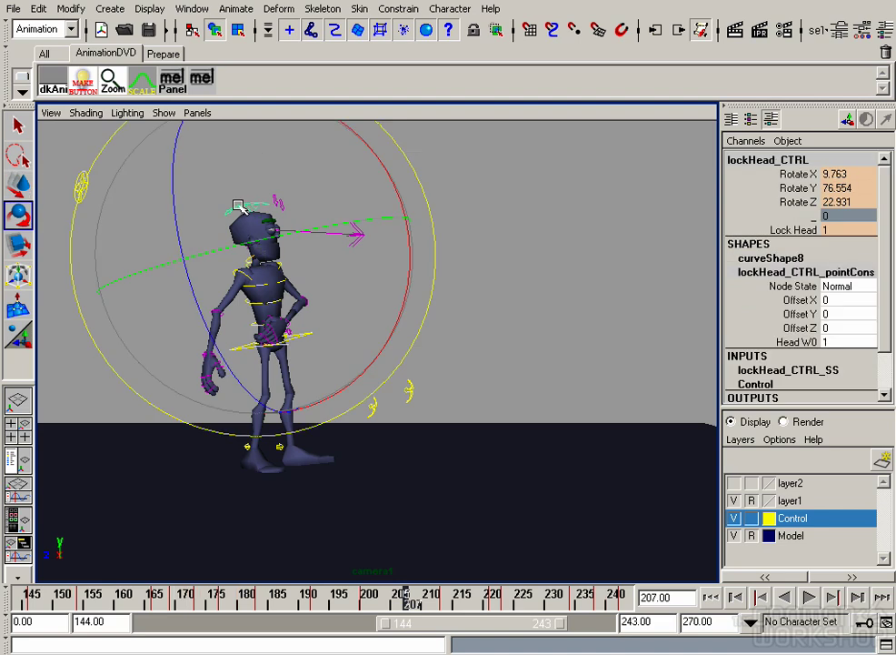
left_click_drag(179, 201, 173, 225)
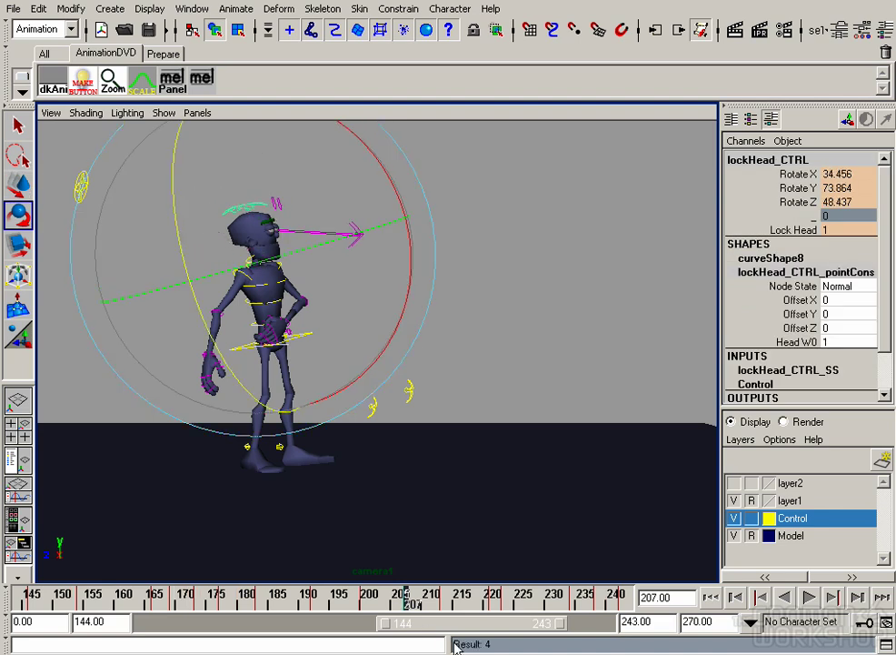
key("alt+v")
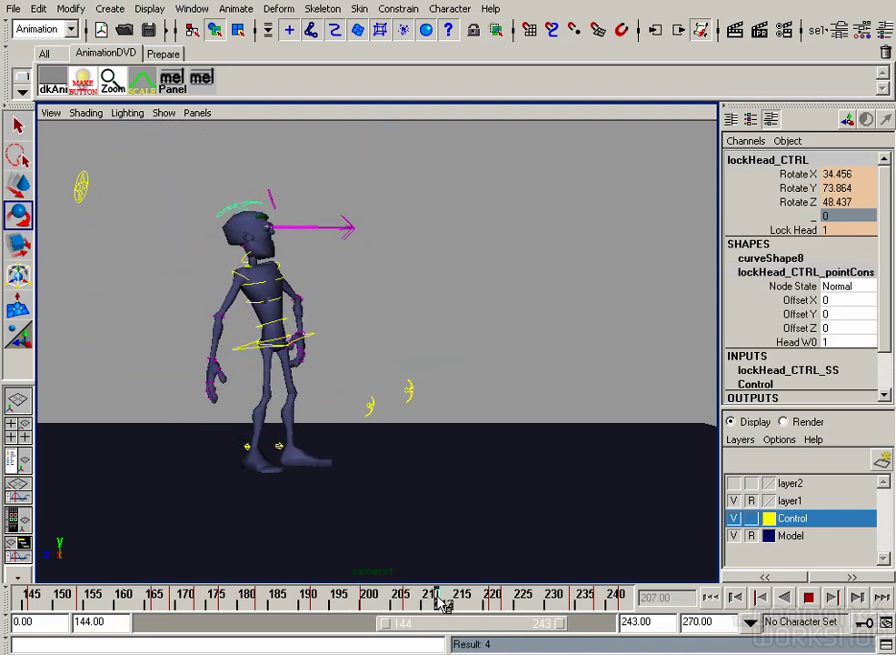
- Adjust the head's tilt around frame 213, replay it and restore the playback range to frames 0–270
left_click_drag(439, 596, 445, 596)
left_click_drag(226, 275, 221, 314)
key("alt+v")
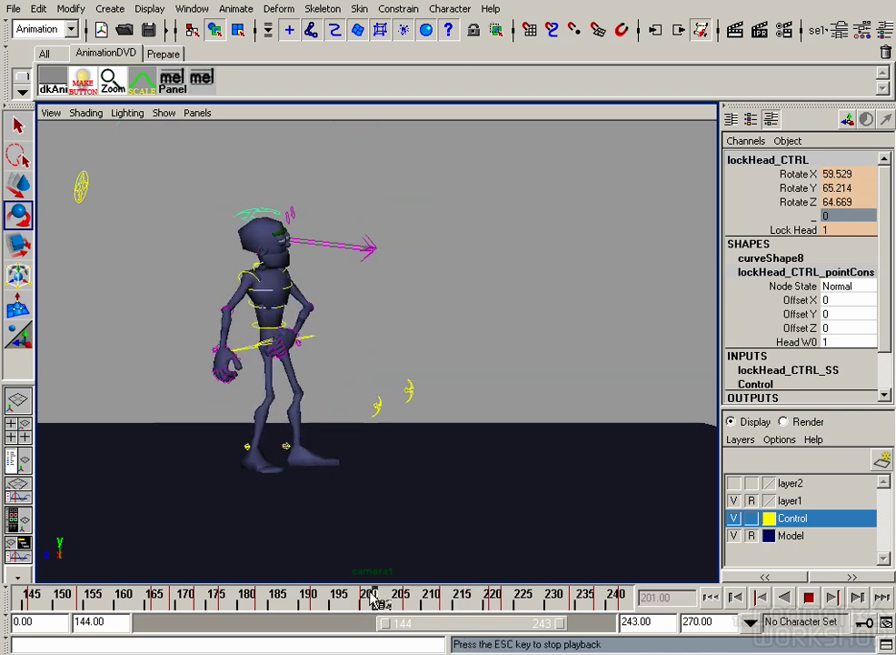
double_click(409, 623)
key("Escape")
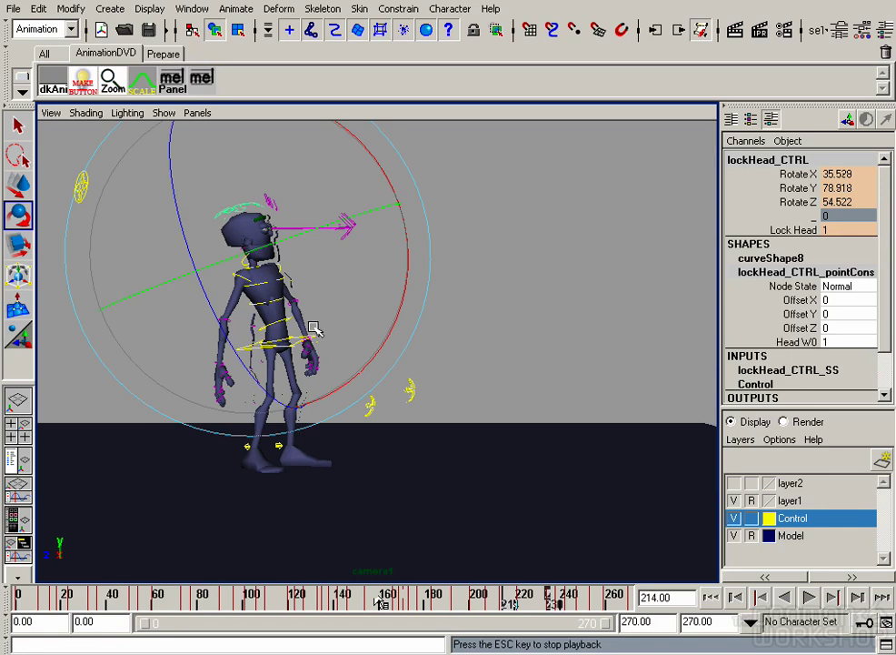
- Select the left FK arm control in the perspective view at frame 214 and replay the motion through the scene camera
left_click(428, 317)
key("space")
key("space")
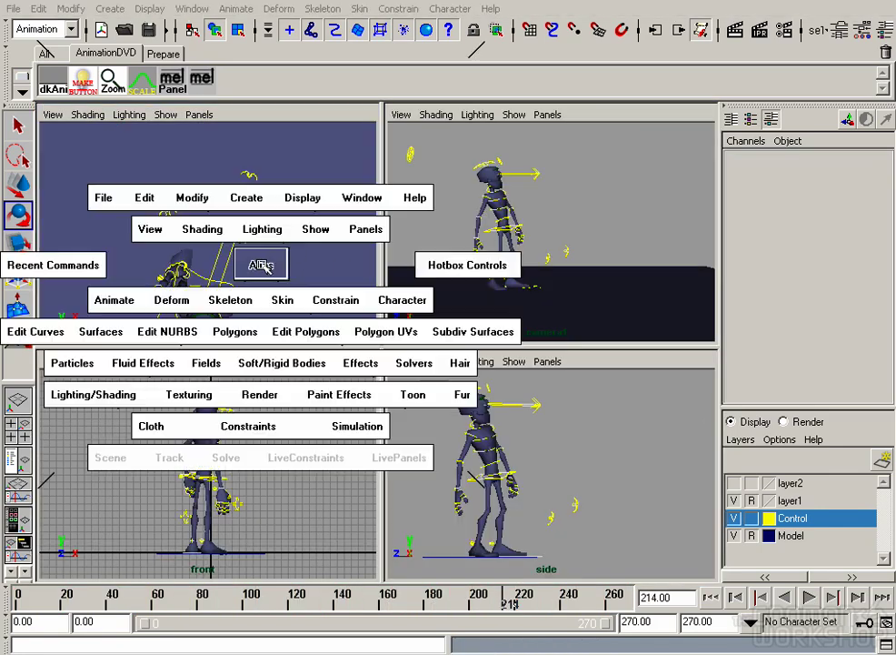
left_click_drag(262, 264, 264, 175)
left_click_drag(304, 263, 238, 248, "alt")
left_click(238, 248)
key("space")
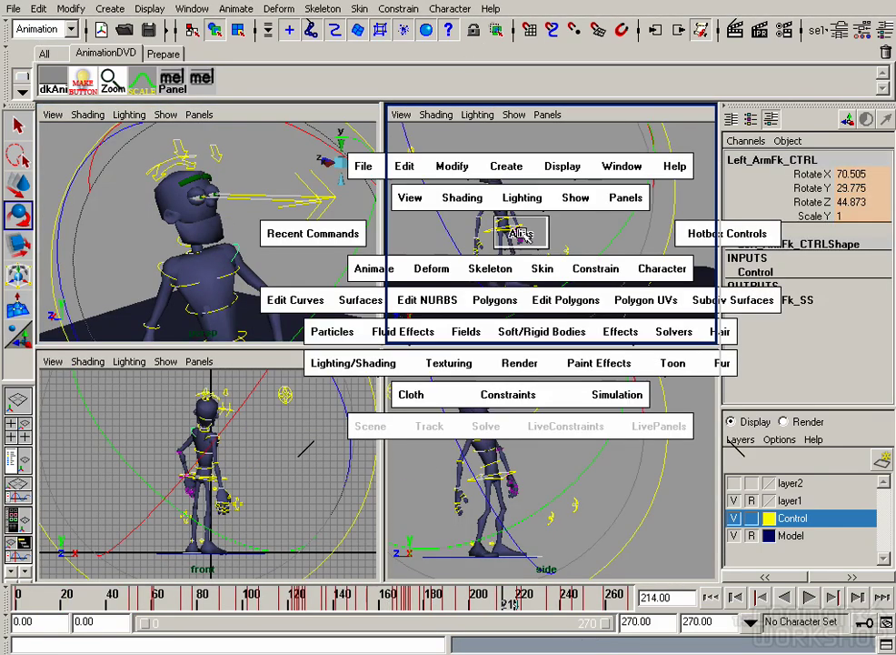
key("alt+v")
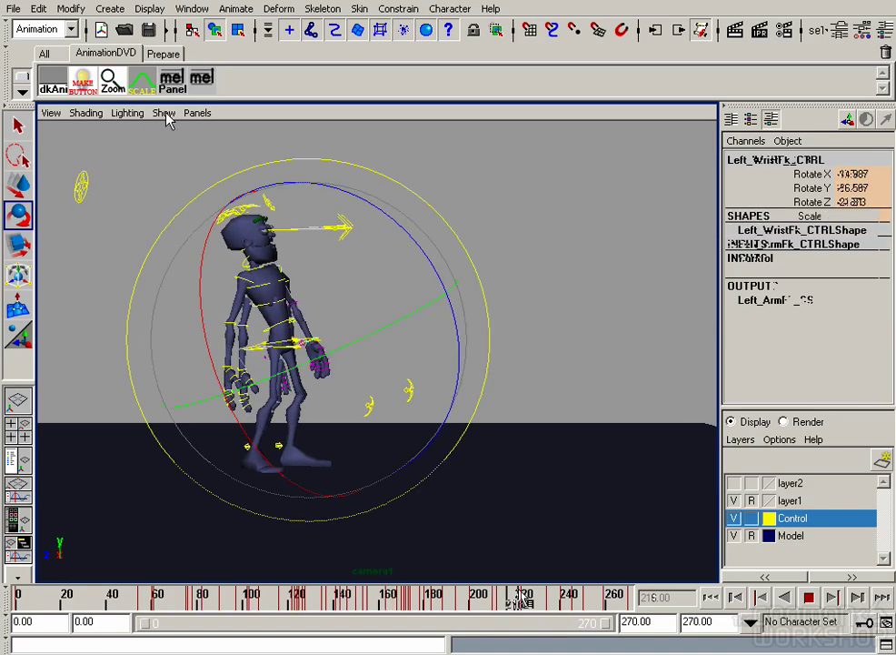
- Hide the NURBS curves in the camera view, deselect everything and play the full animation
left_click(166, 121)
left_click(178, 191)
left_click(169, 175)
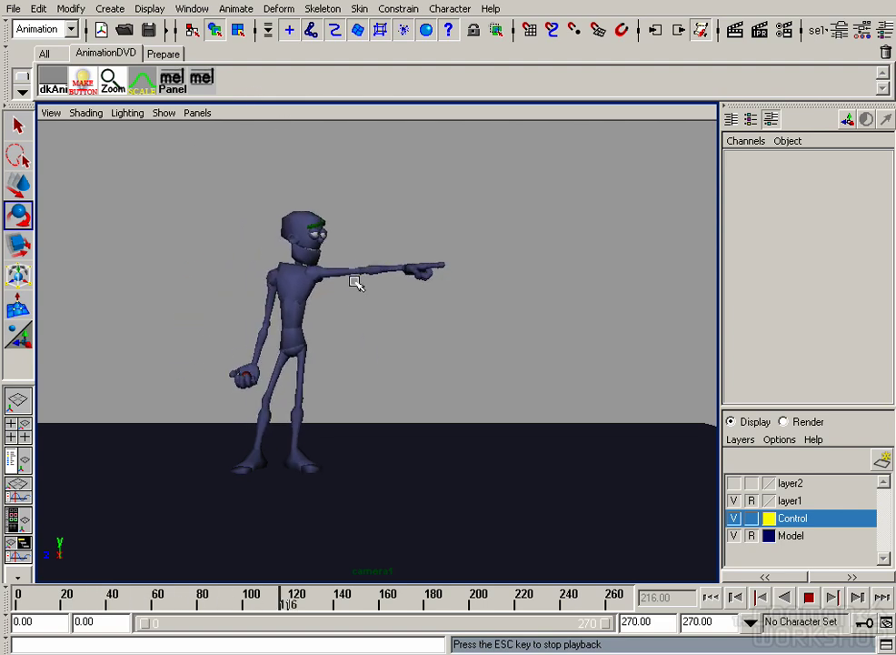
key("Escape")
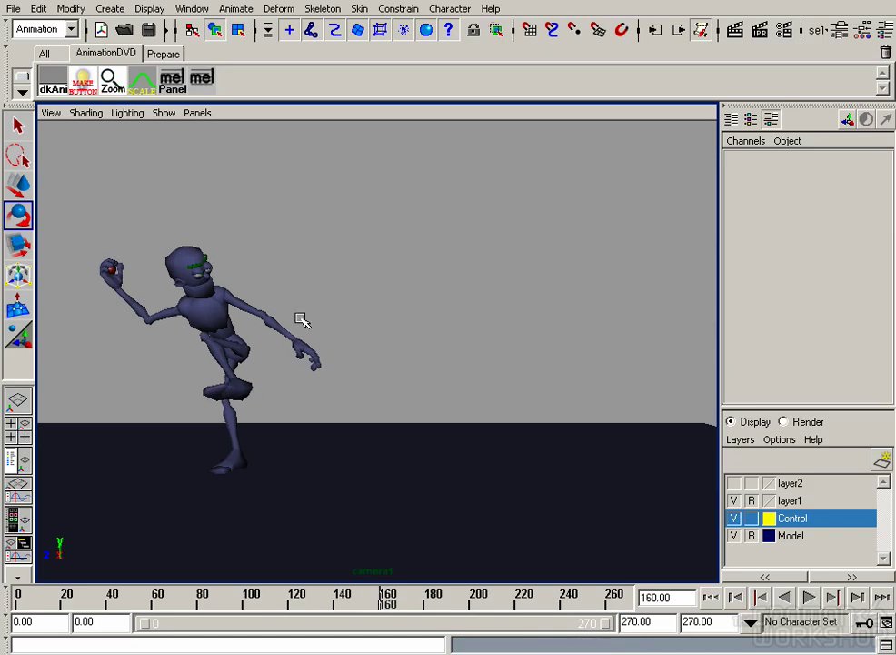
- Select the spine controls in the perspective view and squash them to a Y scale of 0.865 at frame 153
key("space")
left_click_drag(176, 251, 262, 262, "alt")
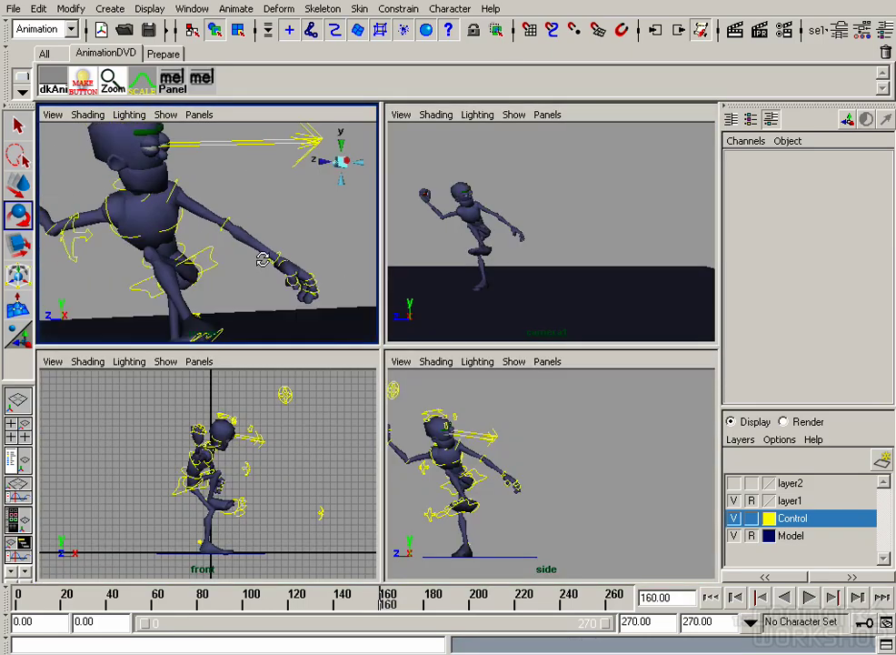
middle_click_drag(174, 276, 199, 260, "alt")
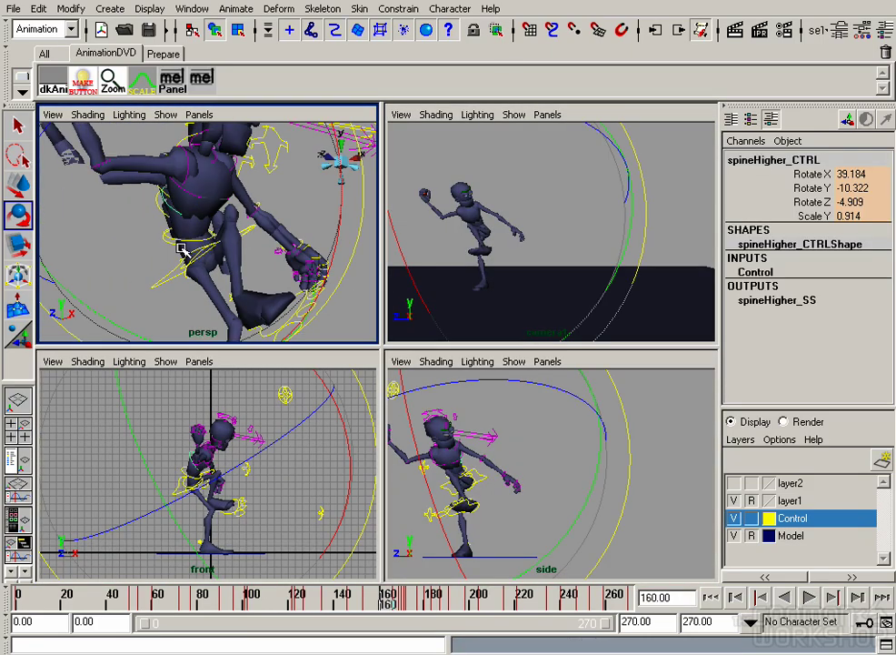
key("w")
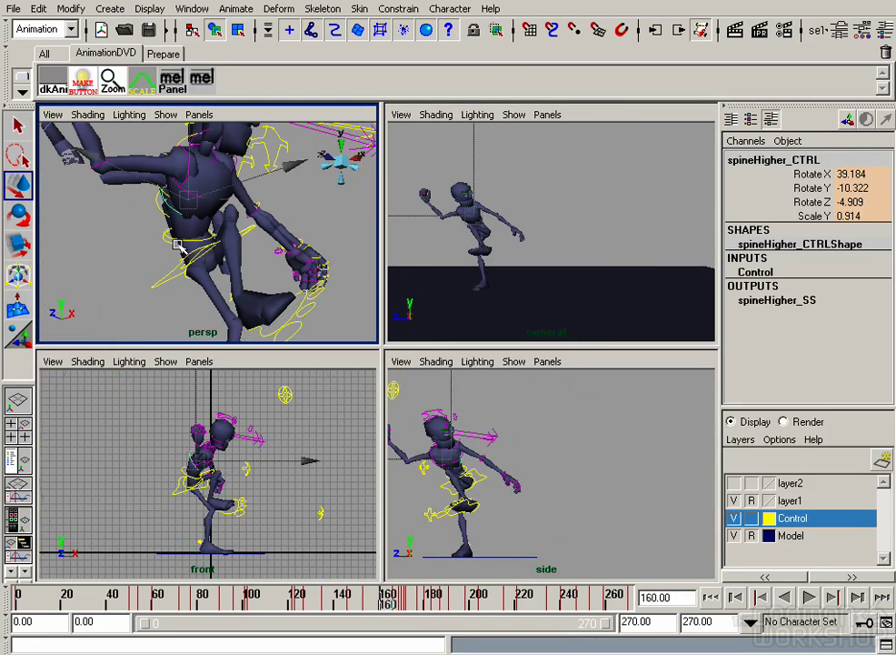
left_click(179, 245)
key("space")
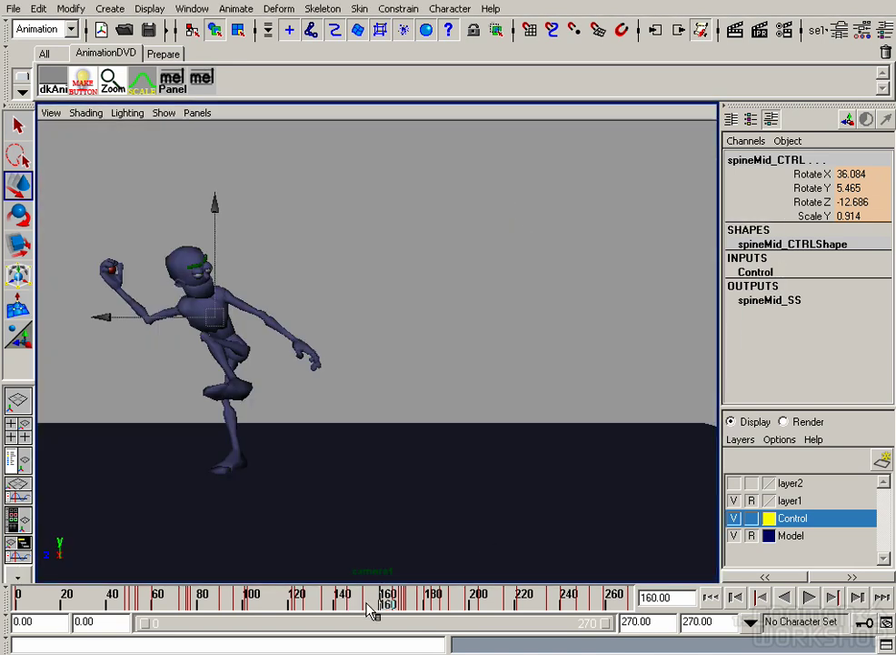
left_click_drag(141, 626, 291, 627)
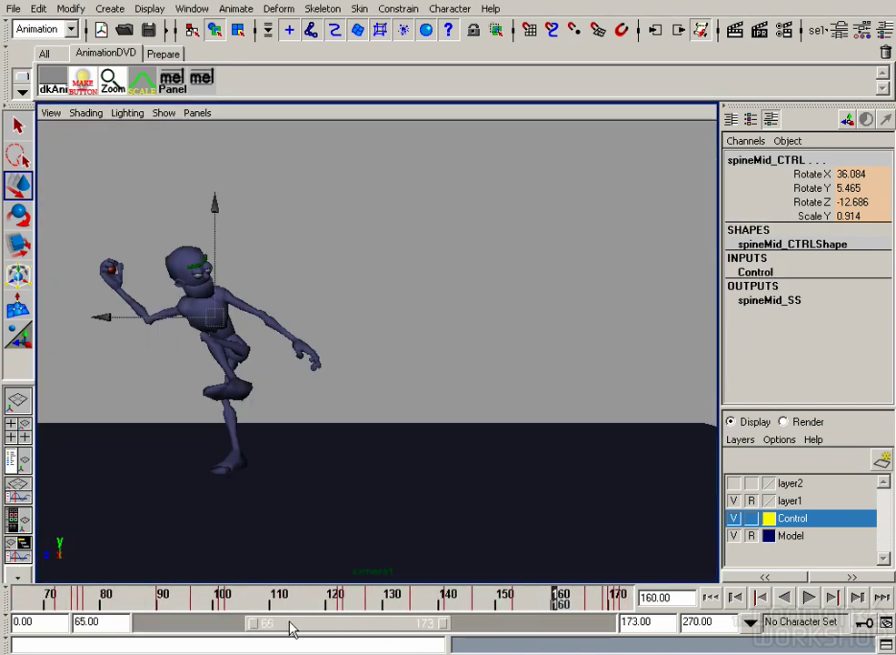
mouse_move(477, 600)
left_mouse_down()
mouse_move(531, 604)
mouse_move(485, 603)
mouse_move(518, 606)
left_mouse_up()
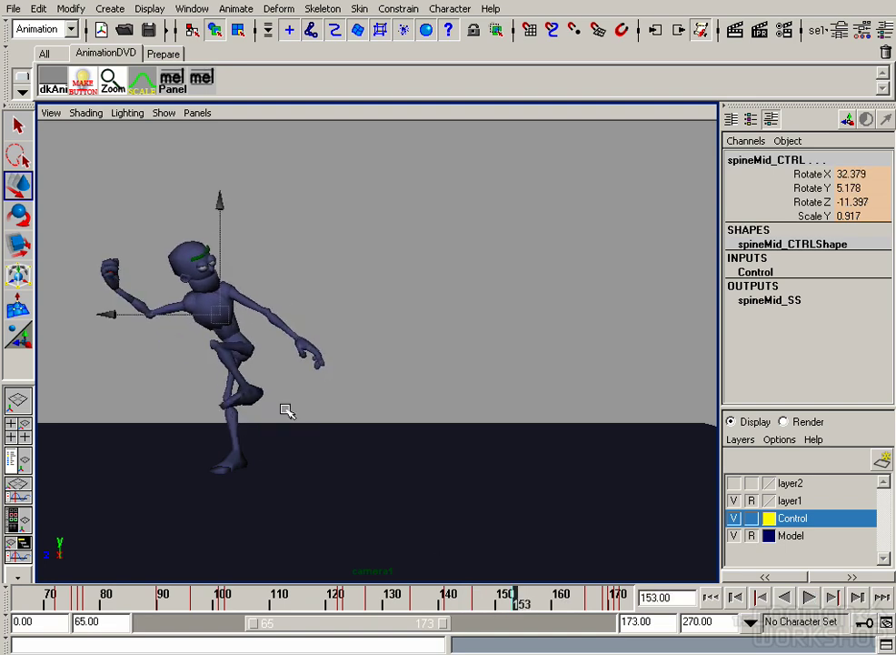
left_click_drag(144, 225, 144, 231)
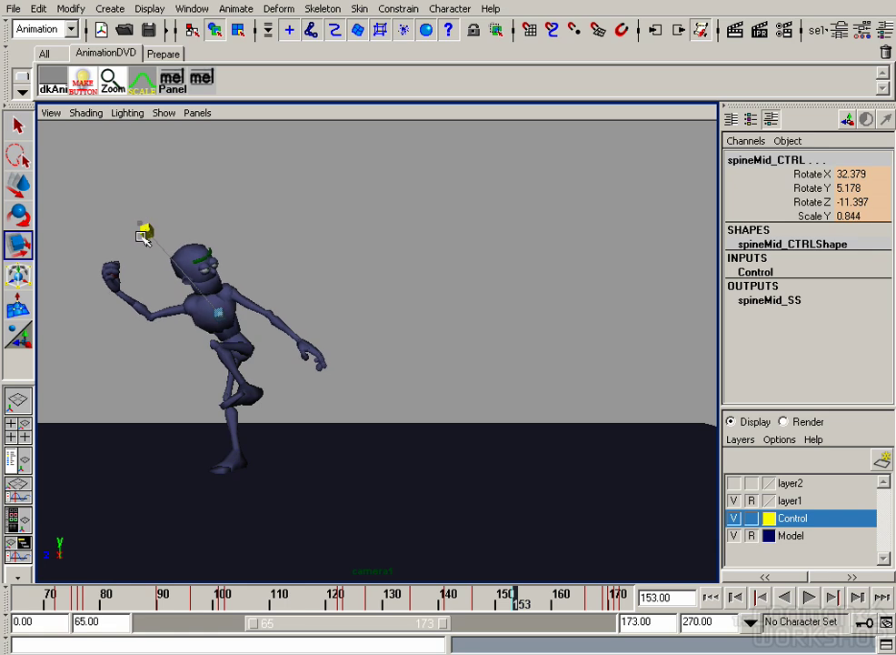
left_click_drag(357, 625, 405, 626)
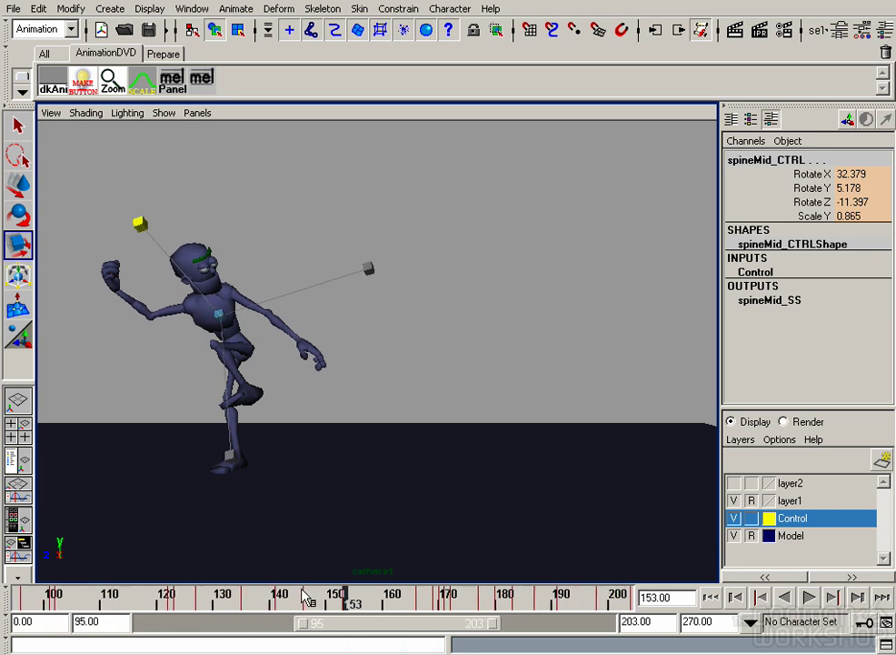
- Squash the spine controls to a Y scale of 0.824 at frame 166 and stretch them slightly around frame 171
key("alt+v")
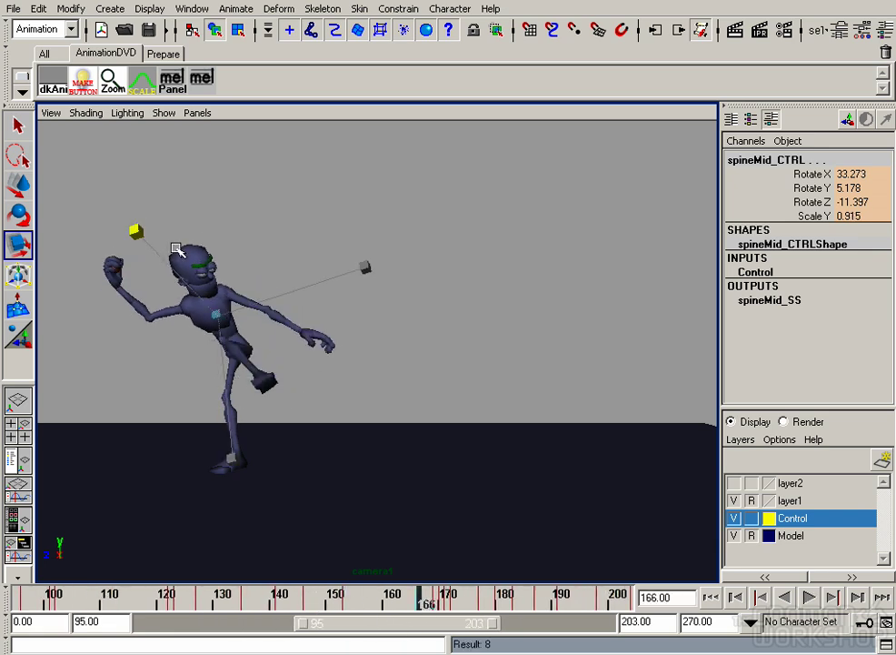
left_click_drag(136, 231, 144, 243)
key("alt+v")
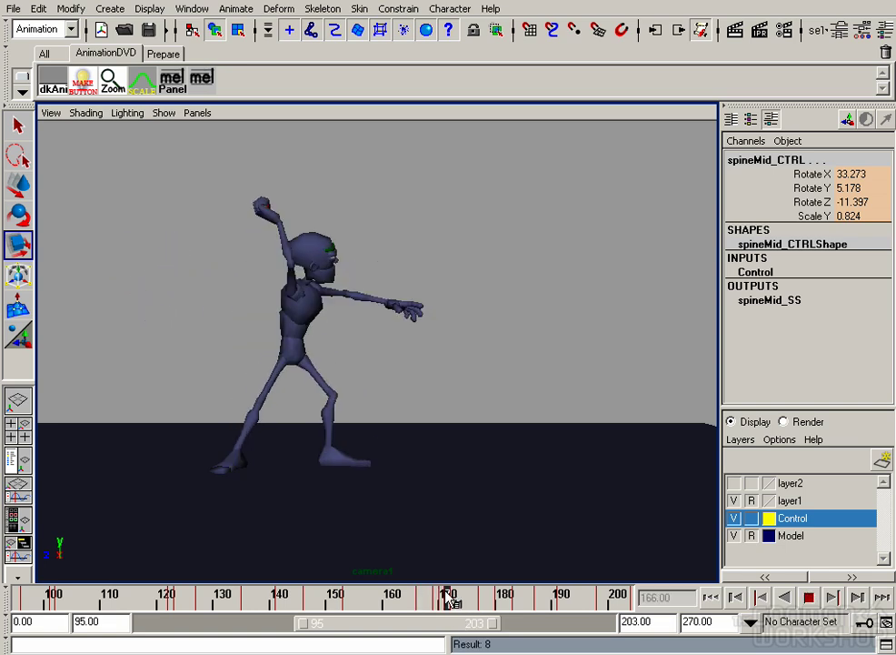
mouse_move(285, 169)
left_mouse_down()
mouse_move(284, 151)
mouse_move(285, 159)
left_mouse_up()
- Cut the spine controls' keys near frame 169 and replay the throw
left_click(441, 600)
right_click(441, 600)
left_click(482, 402)
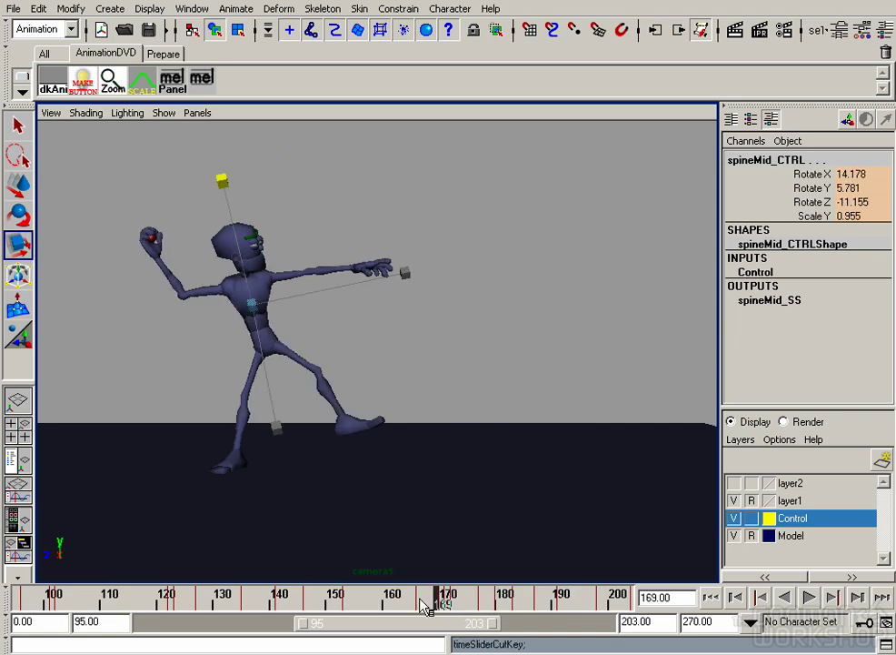
key("alt+v")
- Cut the spine controls' keys at frames 171 and 172 and replay the release and follow-through
left_click_drag(455, 598, 453, 597)
right_click(453, 597)
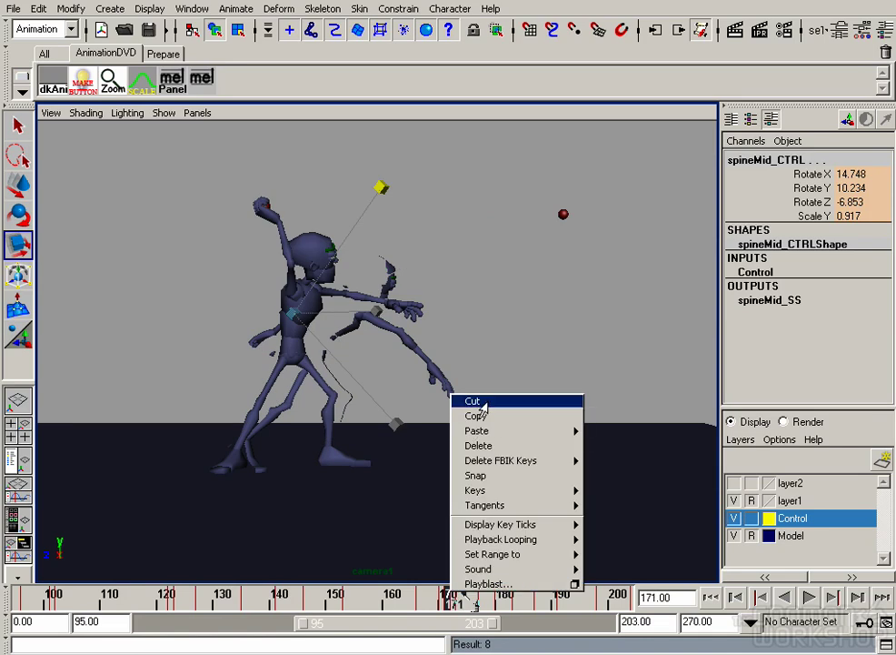
left_click(482, 401)
left_click(459, 602)
right_click(459, 601)
left_click(489, 404)
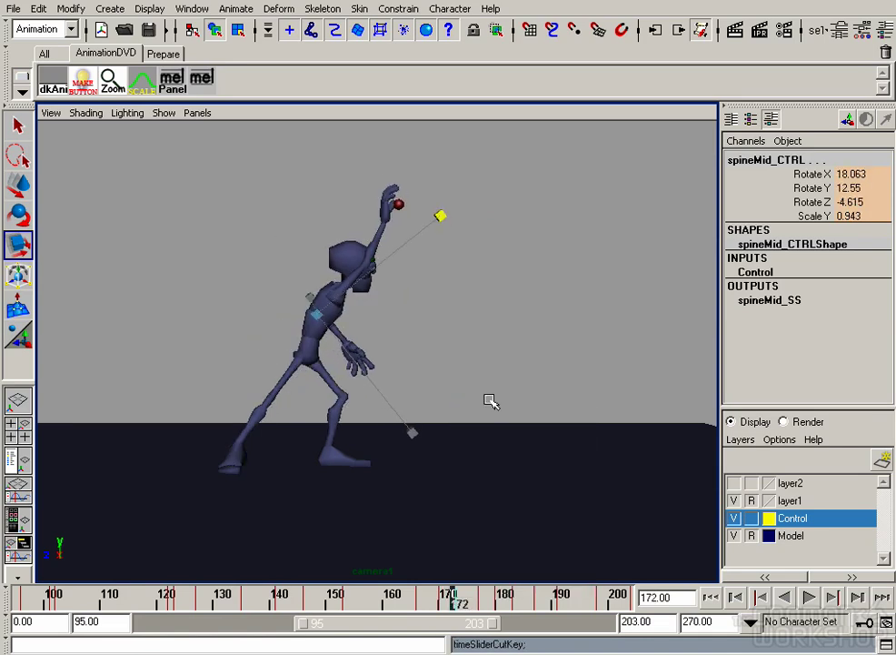
key("alt+v")
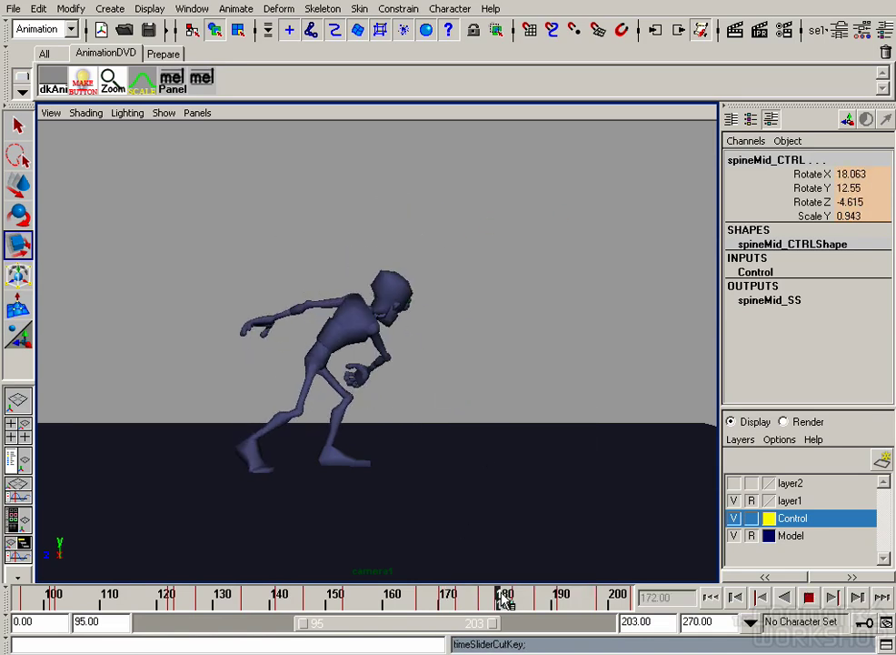
- Squash the spine controls to a Y scale of about 0.83 at frame 180 and about 0.85 at frame 177
left_click_drag(487, 280, 463, 283)
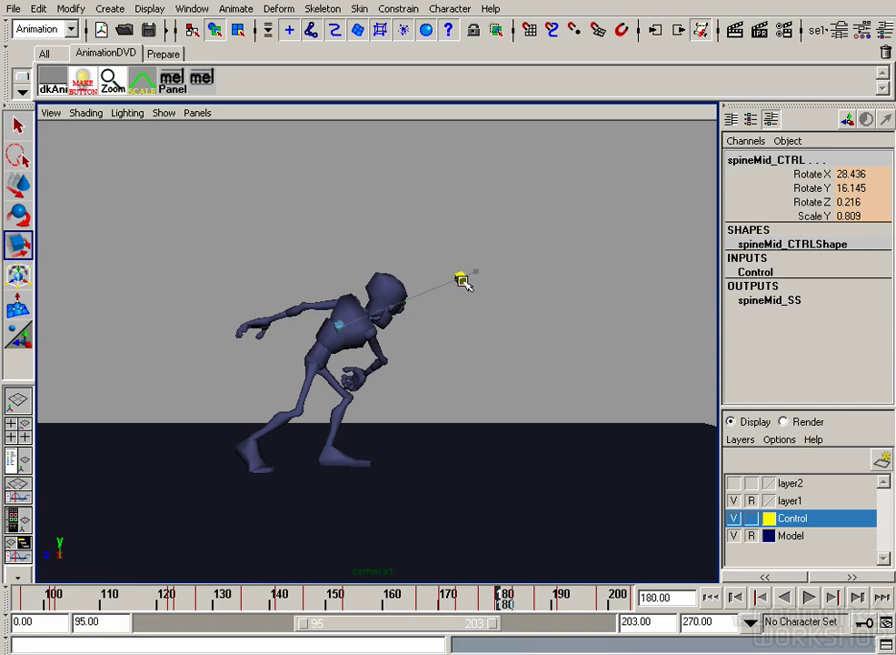
left_click_drag(491, 601, 481, 601)
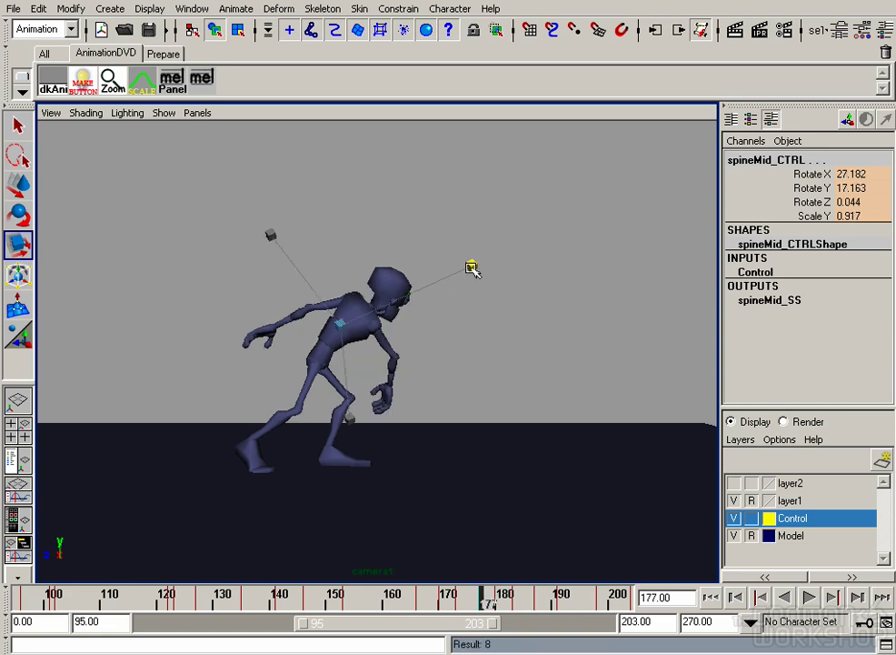
left_click_drag(473, 271, 467, 274)
left_click_drag(443, 602, 519, 605)
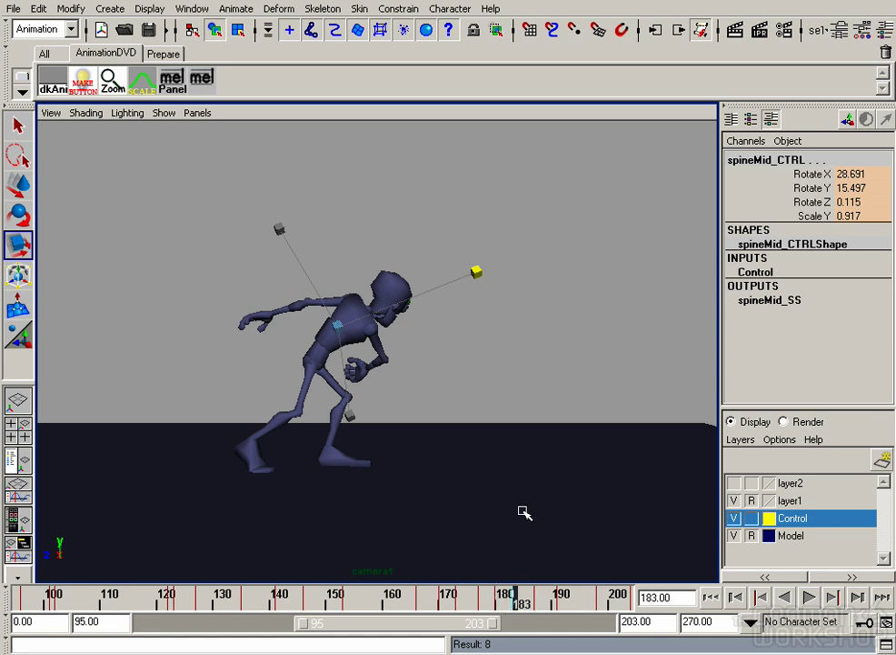
- Show the spine controls' Scale Y curves in the Graph Editor and delete their keys between frames 183 and 191
key("ctrl+g")
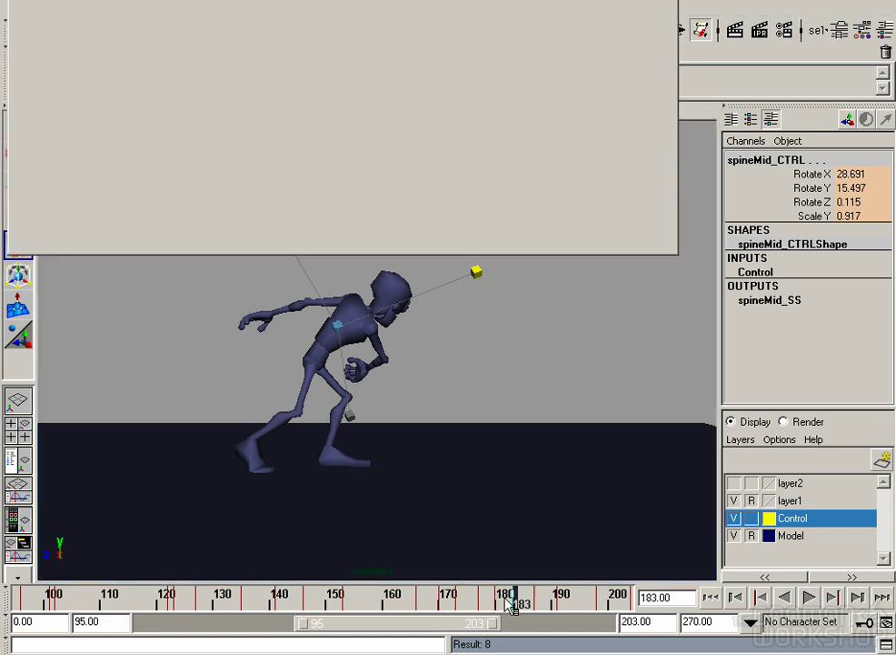
left_click(137, 142)
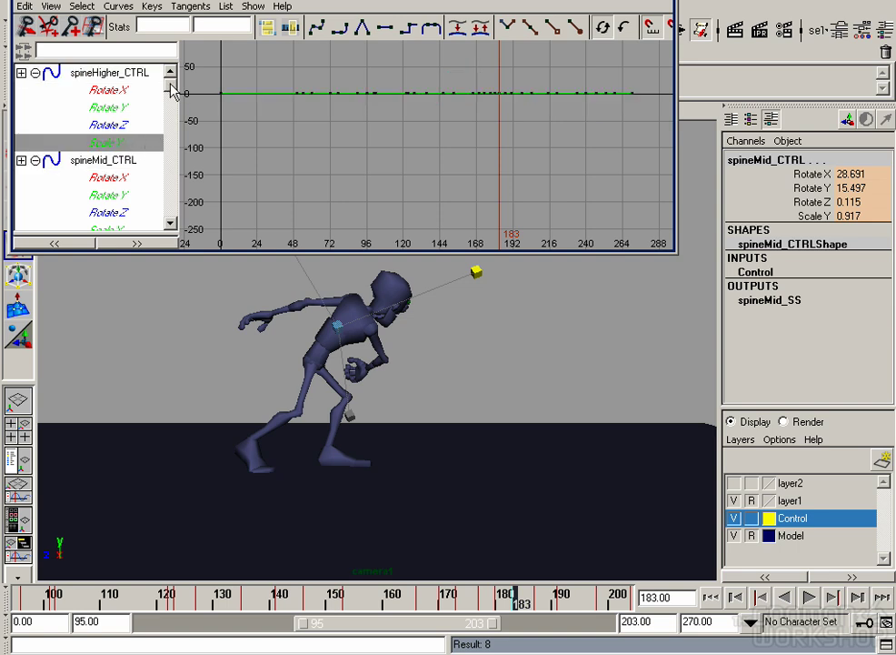
scroll(136, 110, "down", 1)
key("f")
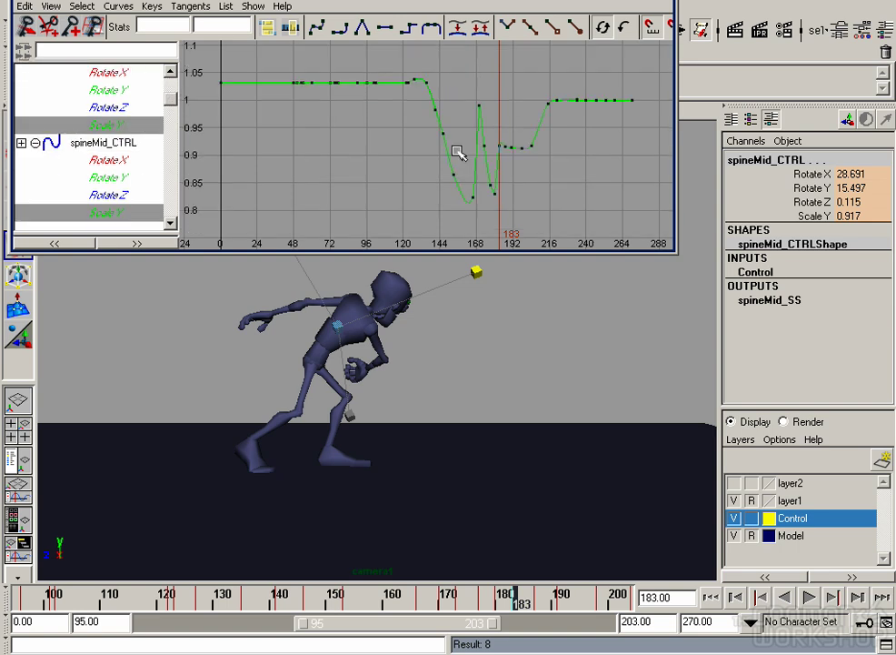
left_click(501, 154)
left_click(534, 180)
right_click_drag(515, 157, 553, 145, "alt")
middle_click_drag(553, 146, 459, 134, "alt")
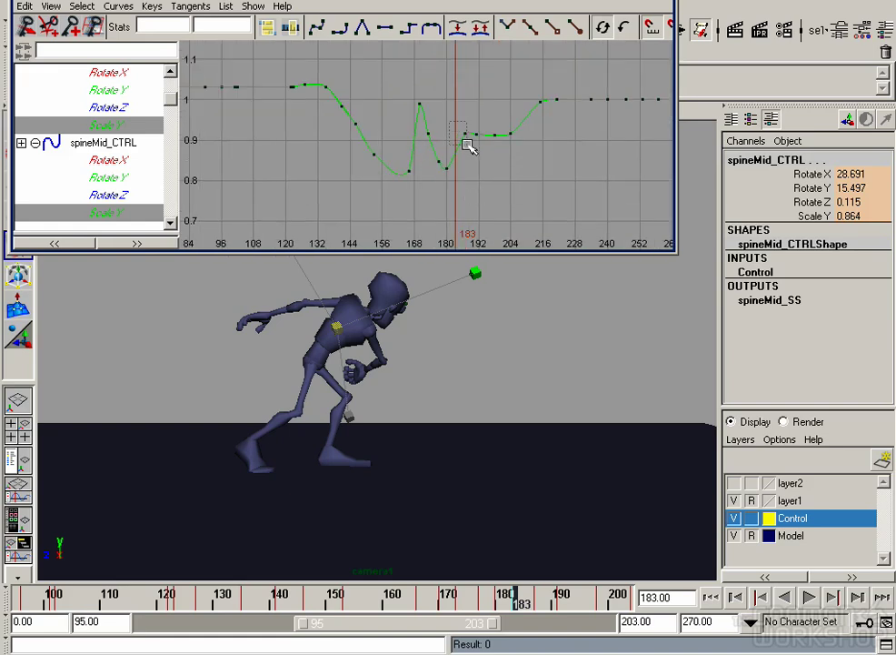
left_click(472, 149)
left_click(501, 167)
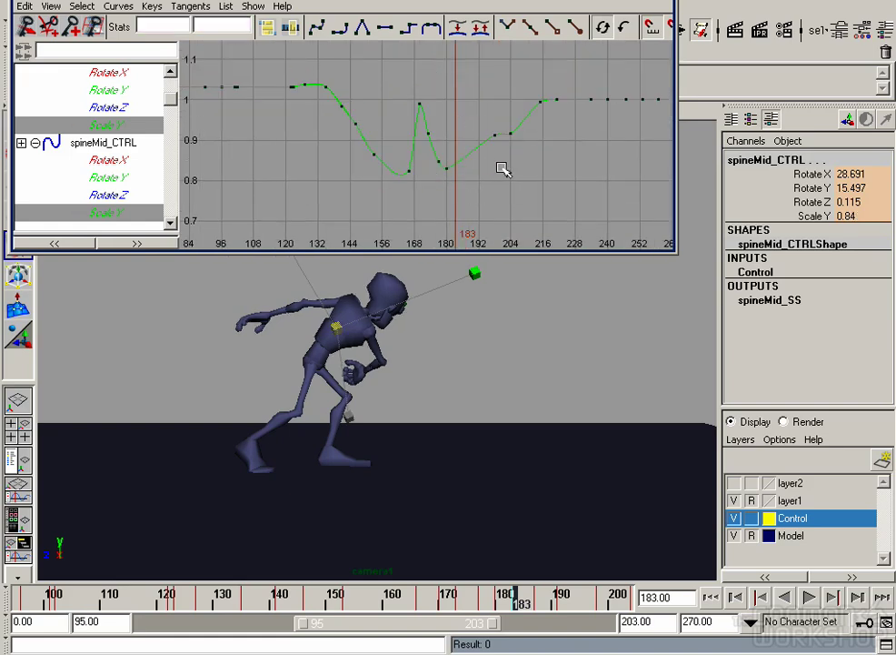
- Flatten the spine Scale Y tangents at frame 180, delete the key at frame 198 and replay the throw
key("alt+v")
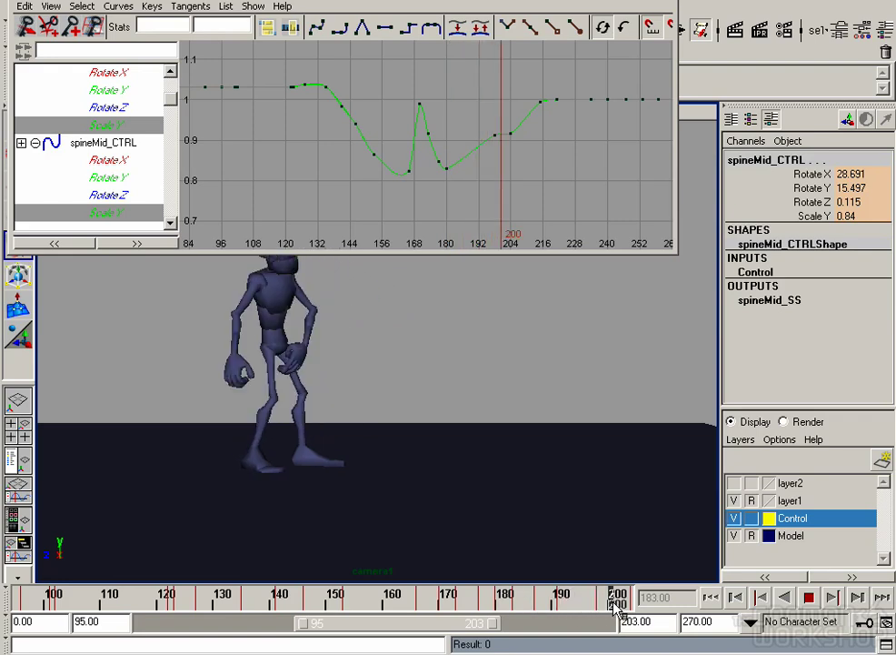
left_click_drag(564, 602, 506, 592)
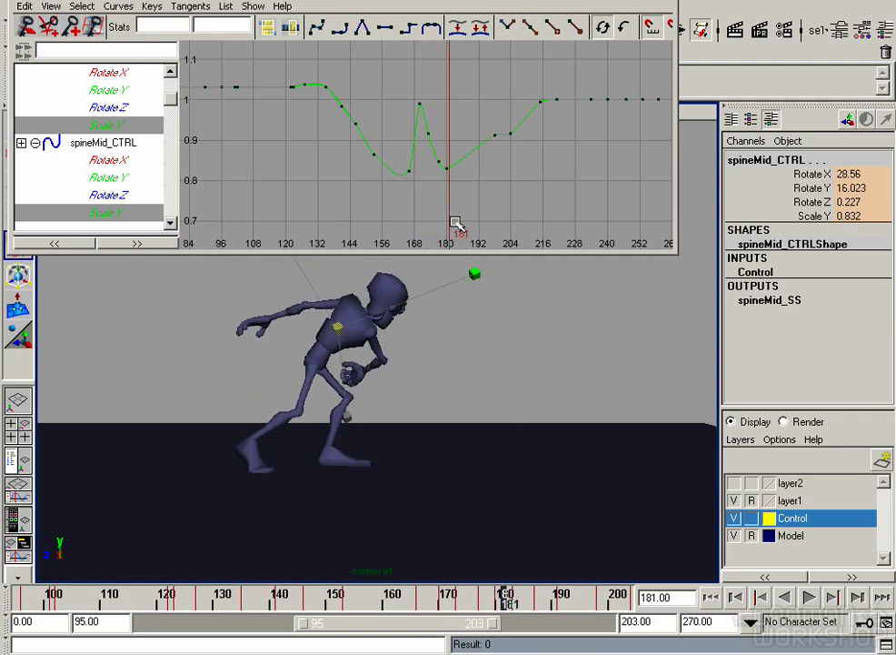
left_click(442, 167)
middle_click_drag(481, 183, 481, 206)
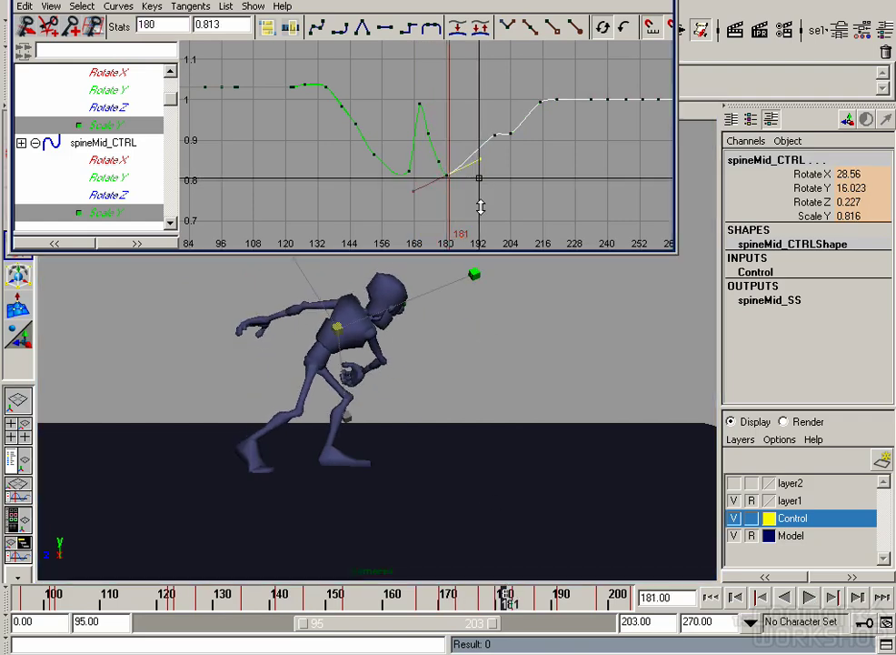
key("e")
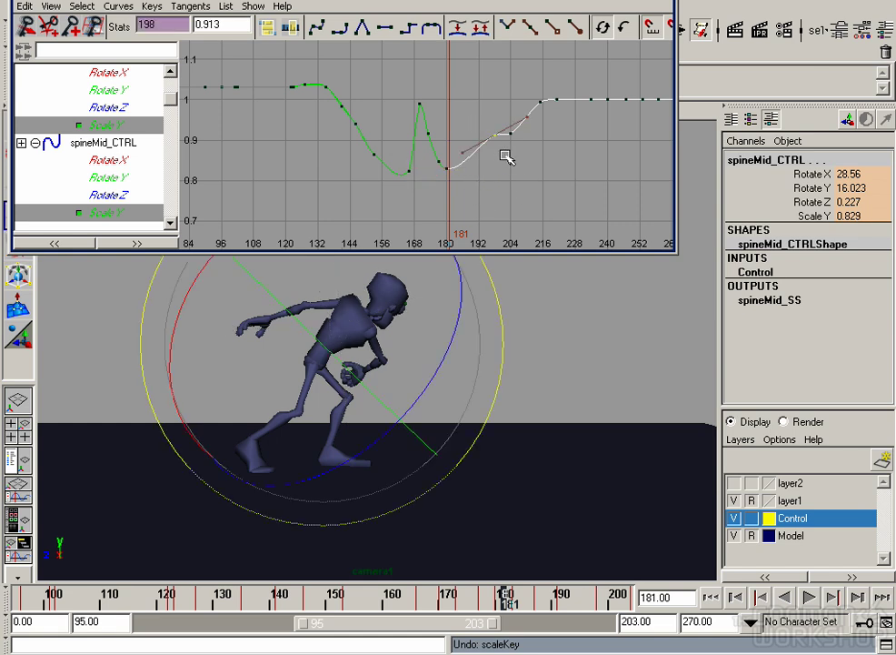
key("Delete")
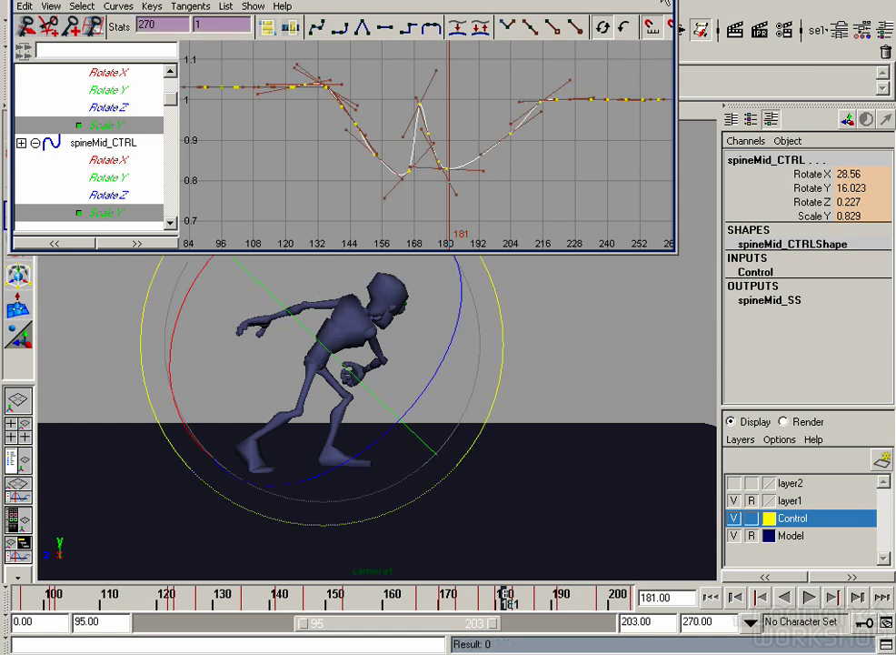
left_click(667, 2)
key("alt+v")
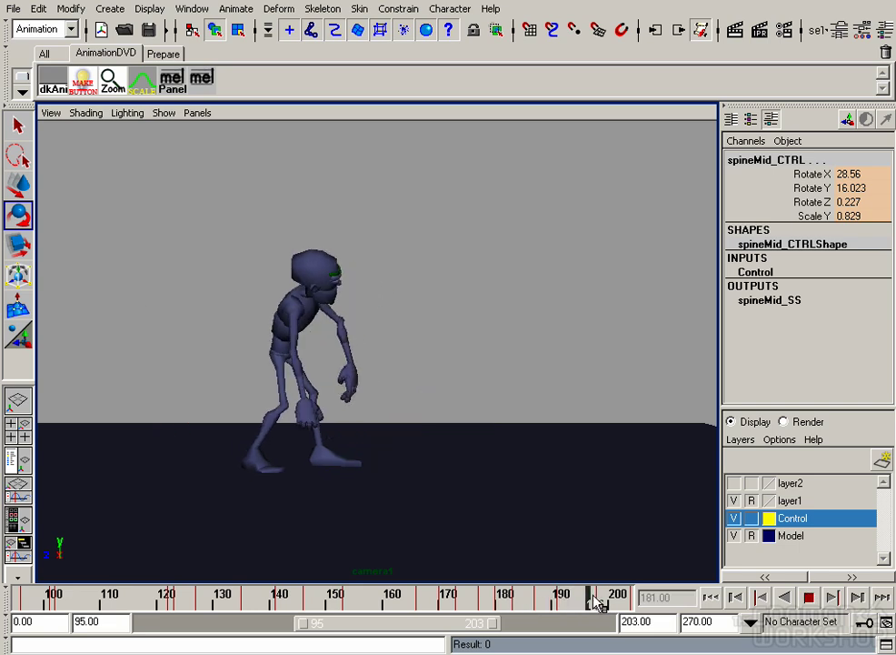
- Replay the full 0 to 270 frame range and display the rig's control curves in the camera view
double_click(482, 626)
key("alt+v")
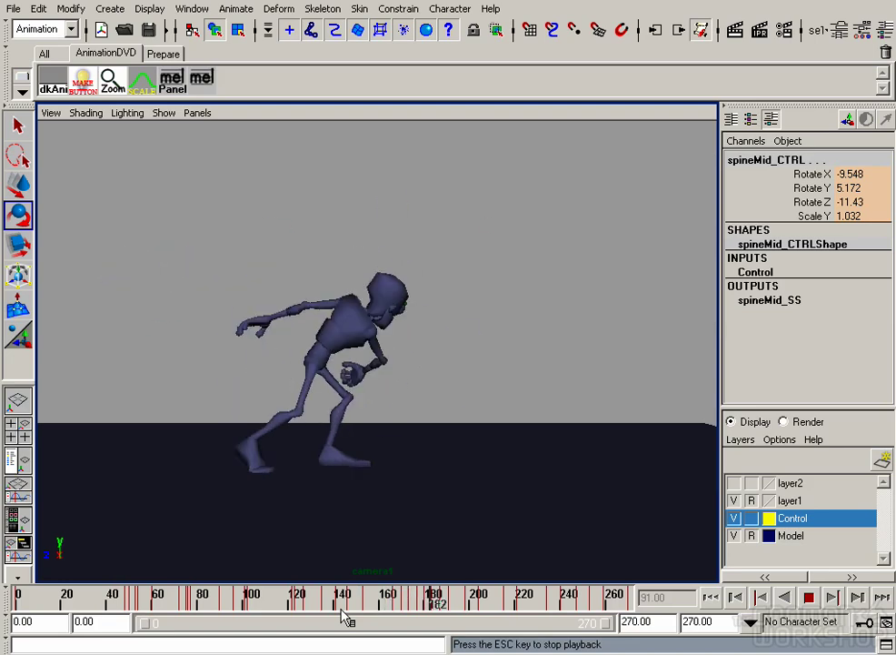
mouse_move(438, 602)
left_mouse_down()
mouse_move(400, 600)
mouse_move(482, 592)
mouse_move(386, 591)
left_mouse_up()
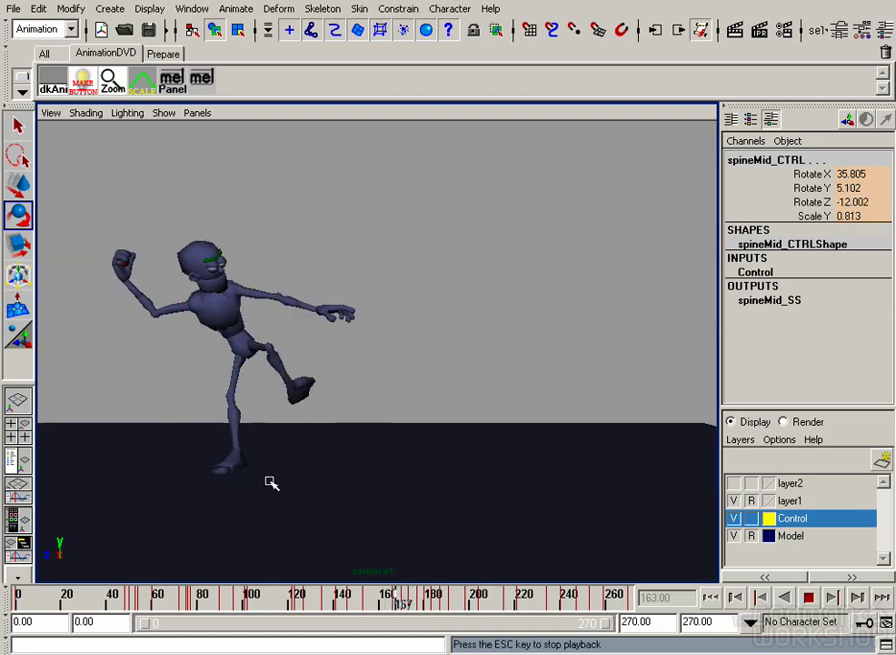
key("Escape")
key("4")
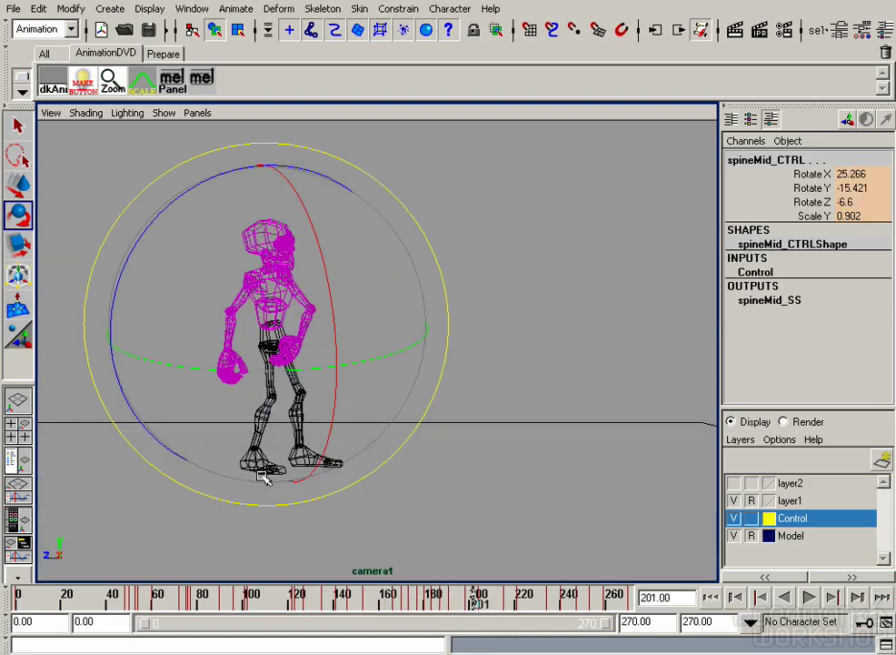
left_click(164, 113)
left_click(177, 160)
left_click(102, 128)
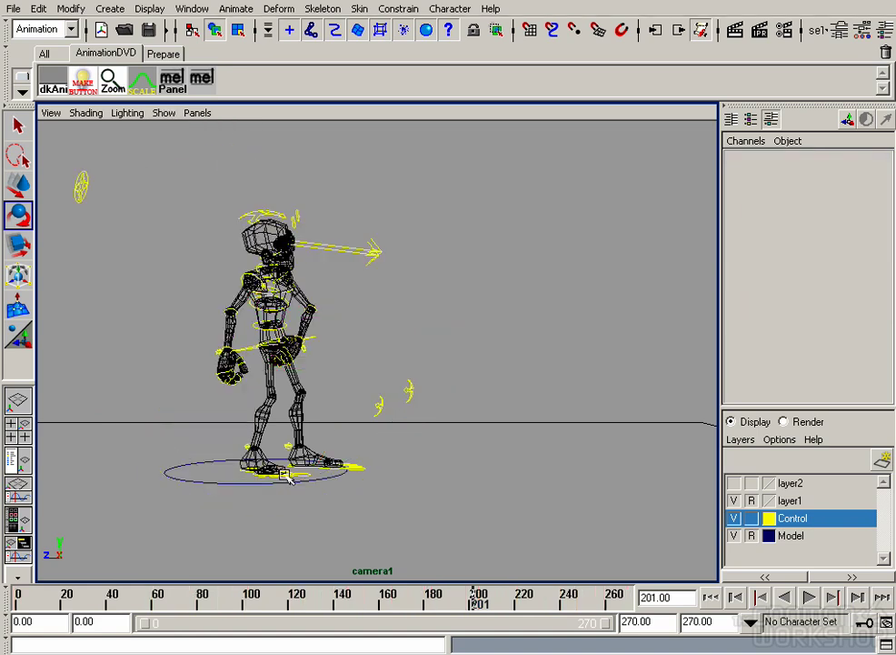
- Cut the right leg IK control's key at frame 180
left_click(259, 471)
key("5")
key("alt+v")
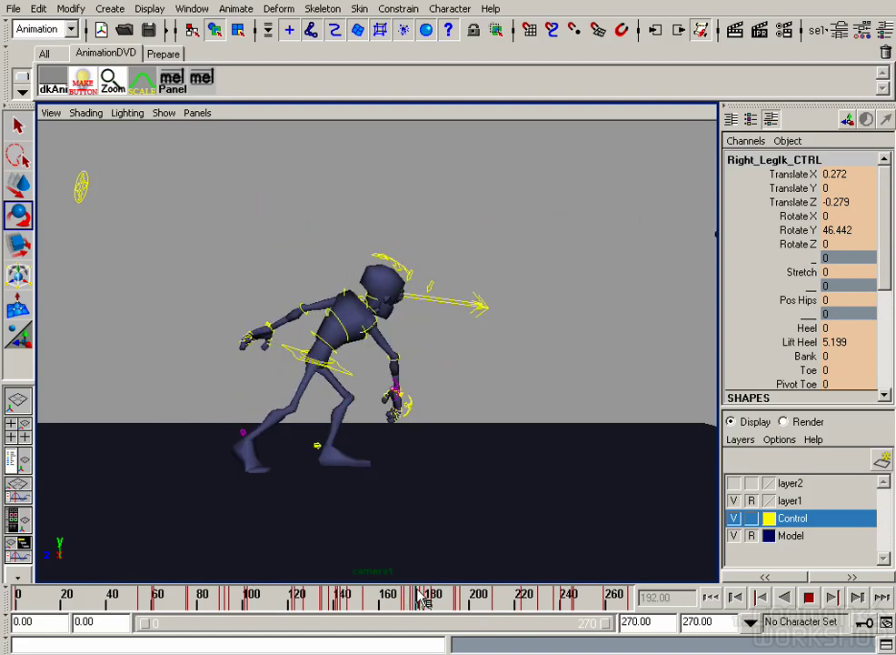
left_click(424, 600)
right_click(423, 601)
left_click(434, 396)
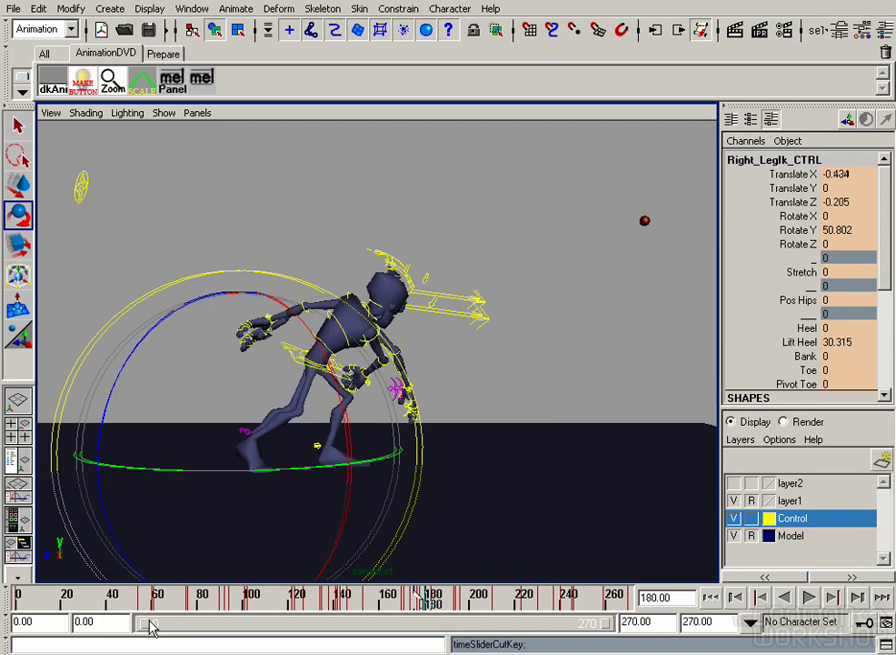
- Limit the playback range to frames 113 to 196 and review the right foot during the follow-through
left_click_drag(150, 623, 368, 624)
key("alt+v")
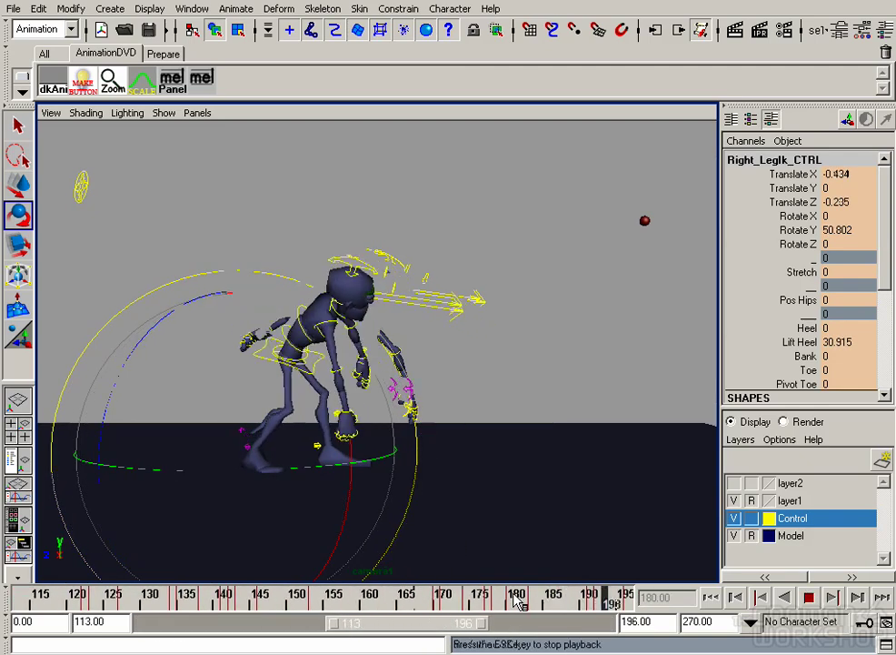
key("Escape")
mouse_move(574, 600)
left_mouse_down("shift")
mouse_move(611, 600)
mouse_move(584, 600)
left_mouse_up("shift")
left_click(485, 599)
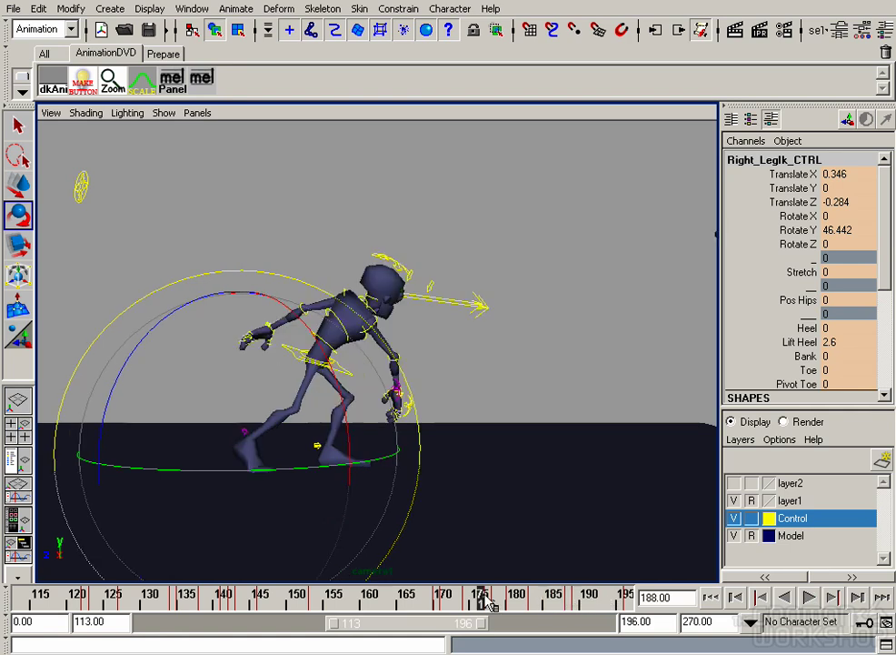
key("alt+v")
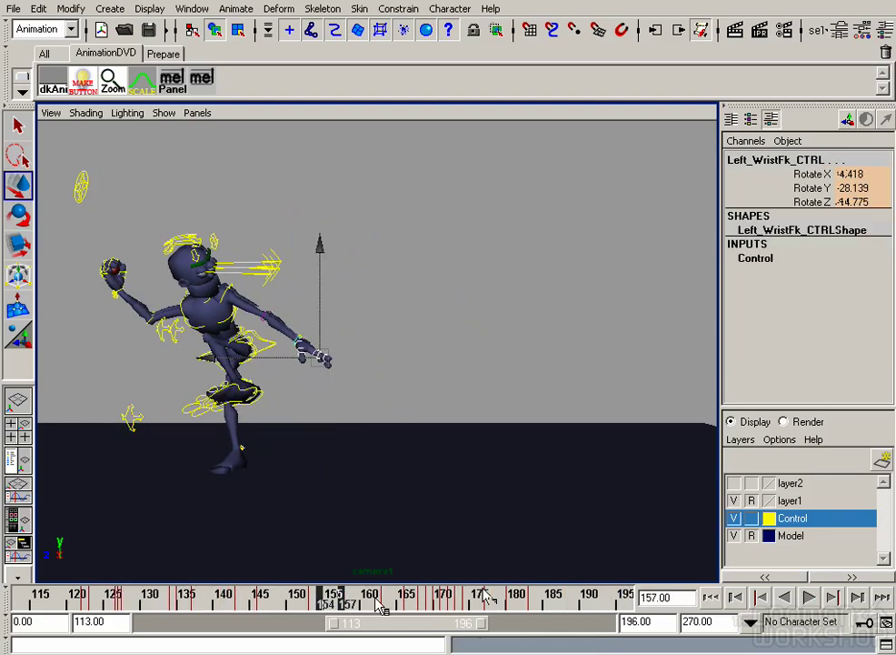
- Cut the left wrist and finger controls' keys near frame 152 and scrub through the wind-up
mouse_move(485, 595)
left_mouse_down()
mouse_move(260, 595)
mouse_move(303, 602)
left_mouse_up()
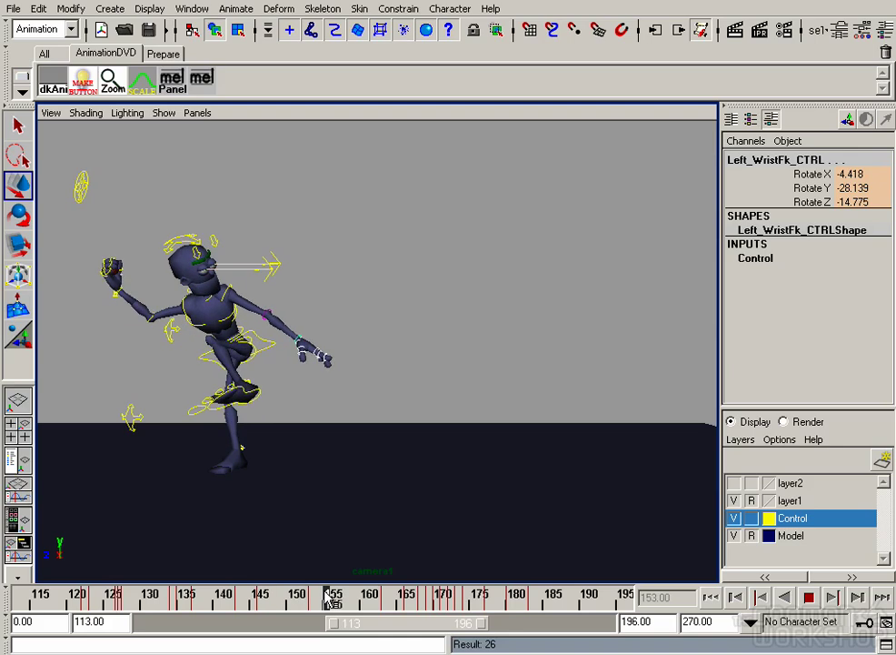
left_click_drag(404, 597, 420, 597)
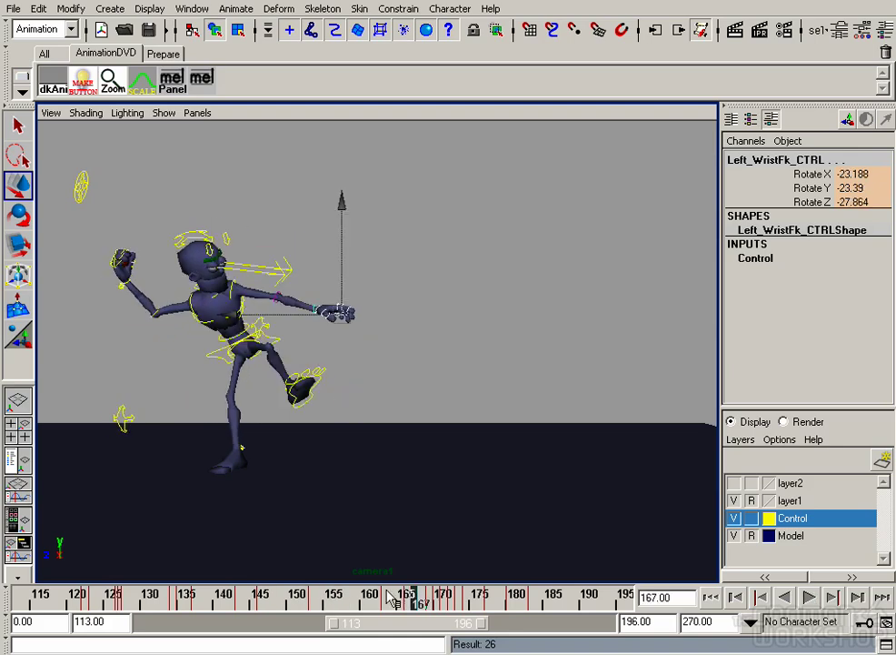
mouse_move(233, 597)
left_mouse_down()
mouse_move(244, 603)
mouse_move(299, 597)
mouse_move(319, 608)
left_mouse_up()
right_click(300, 602)
left_click(316, 407)
right_click_drag(318, 605, 356, 479)
mouse_move(318, 607)
left_mouse_down()
mouse_move(358, 611)
mouse_move(261, 601)
left_mouse_up()
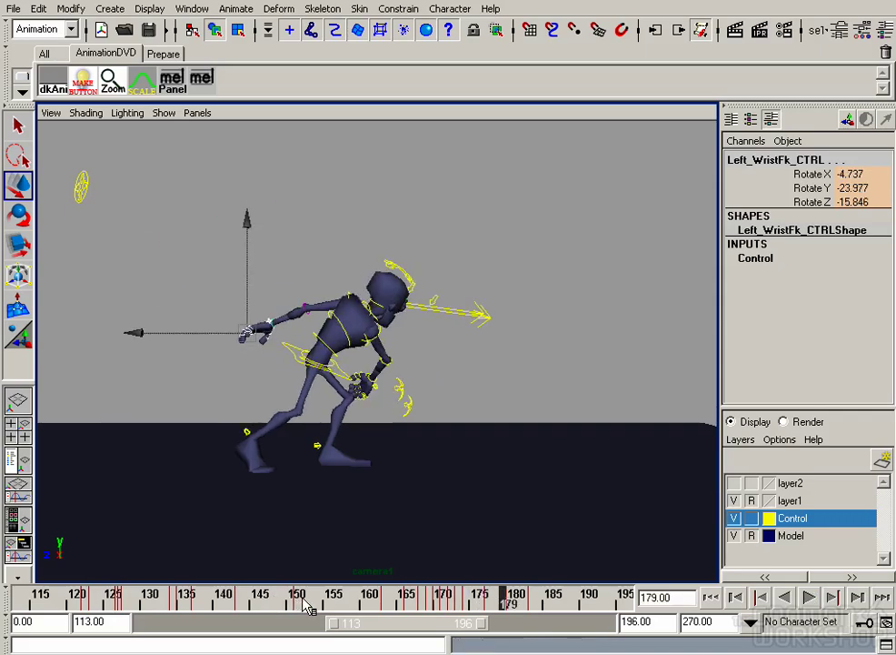
- Cut the left wrist and finger controls' keys near frame 138 and replay the wind-up
left_click_drag(379, 400, 291, 350)
mouse_move(244, 604)
left_mouse_down()
mouse_move(170, 606)
mouse_move(199, 600)
left_mouse_up()
right_click(199, 600)
left_click(239, 408)
key("alt+v")
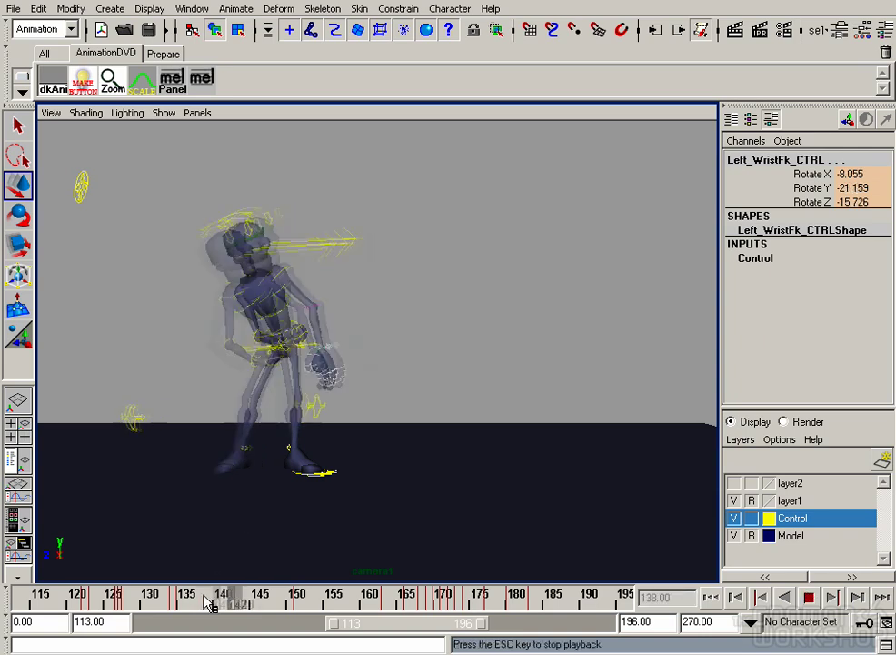
- Rotate the left thumb controls away from the palm at frame 143 in the perspective view
left_click(239, 600)
left_click(389, 382)
key("space")
left_click_drag(389, 381, 405, 364)
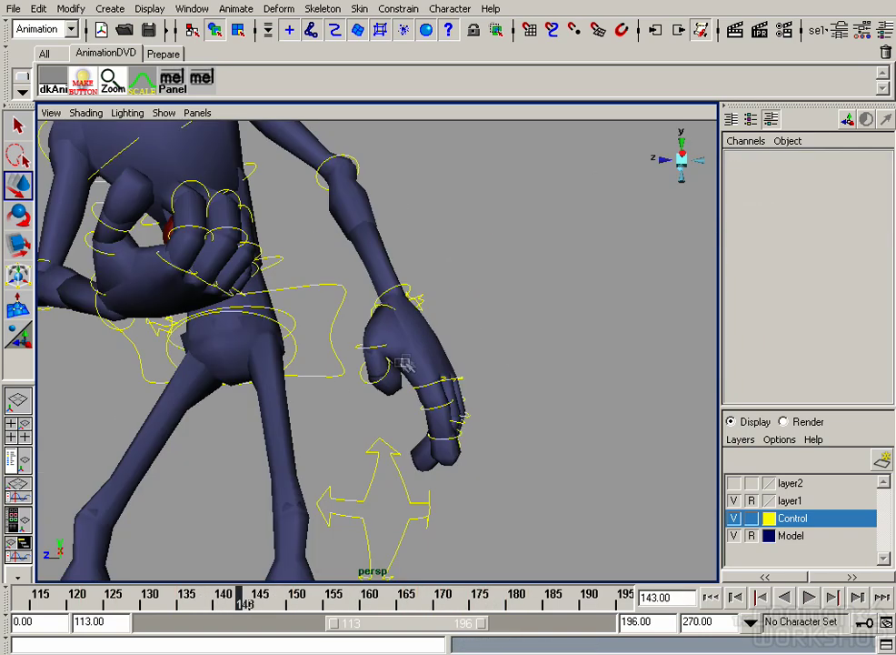
left_click(385, 370)
left_click(366, 346, "shift")
key("e")
left_click_drag(289, 334, 265, 482)
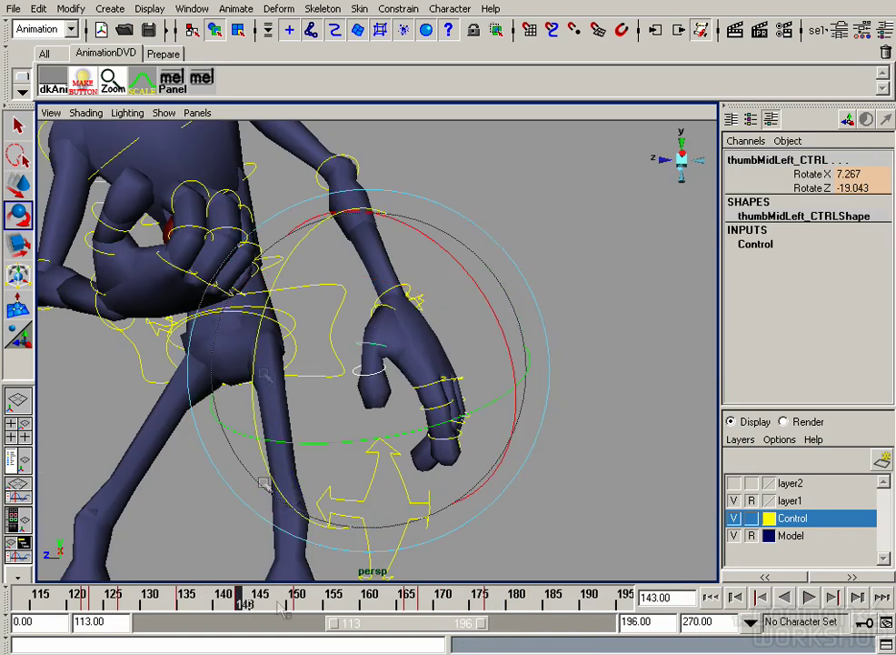
- Cut the left thumb controls' keys around frame 166 and replay the throw through camera1
left_click_drag(218, 607, 424, 606)
right_click(424, 606)
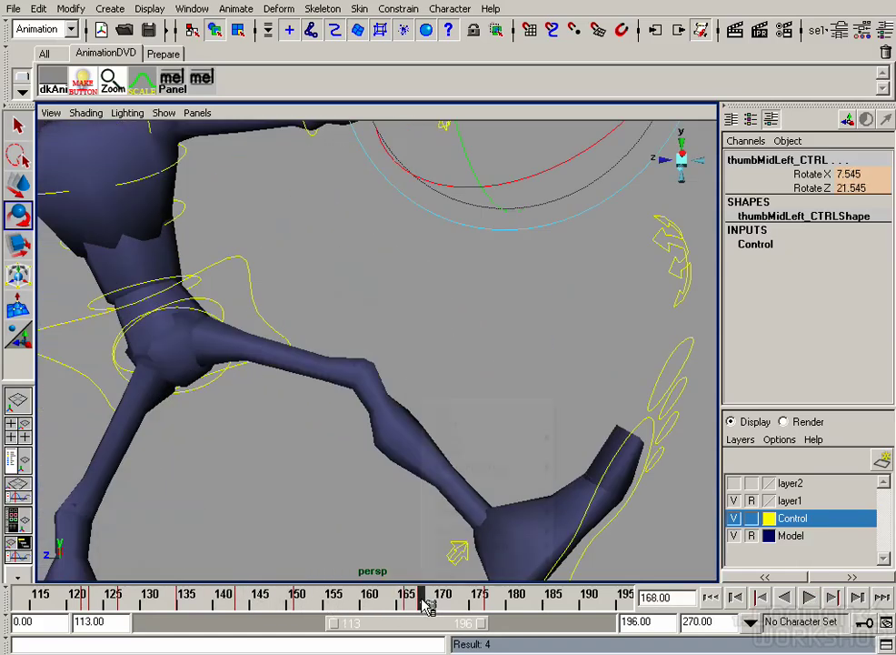
right_click_drag(437, 368, 400, 370, "alt")
middle_click_drag(400, 370, 393, 425, "alt")
right_click(416, 605)
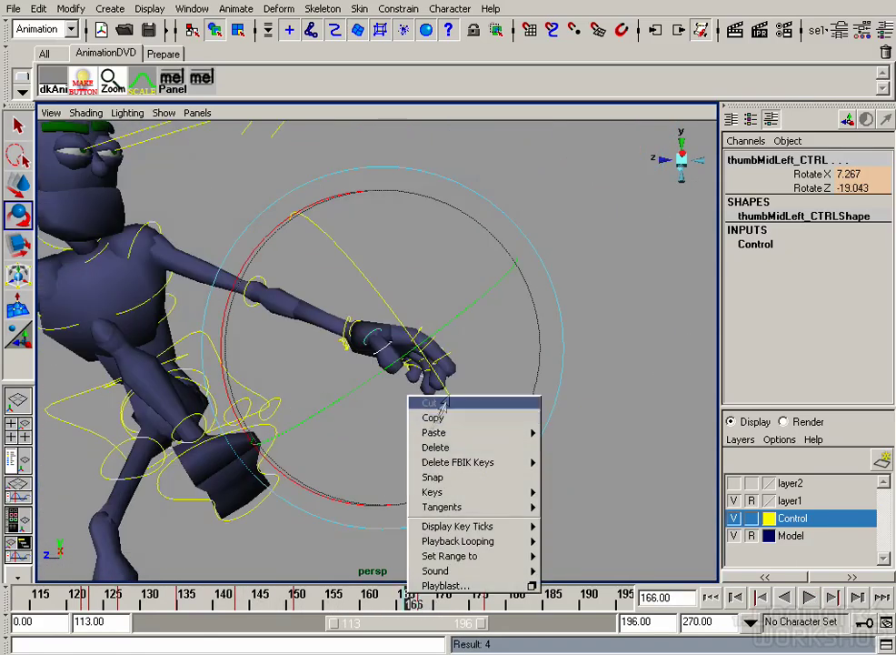
left_click(443, 400)
left_click(198, 113)
left_click(336, 128)
key("alt+v")
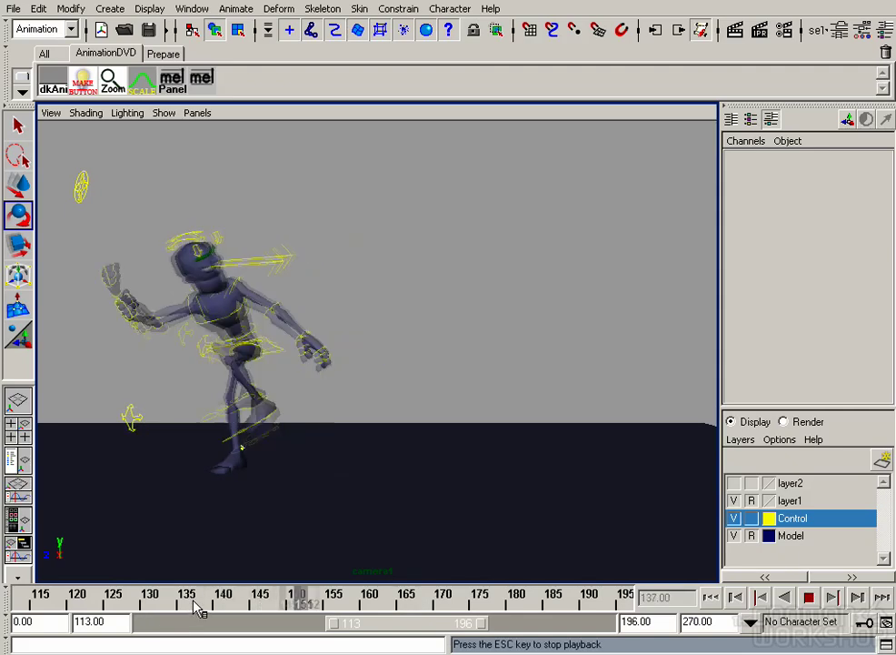
- Rotate the left wrist control to bend the hand upward at frames 166 and 168
mouse_move(424, 604)
left_mouse_down()
mouse_move(397, 602)
mouse_move(408, 602)
left_mouse_up()
left_click(313, 338)
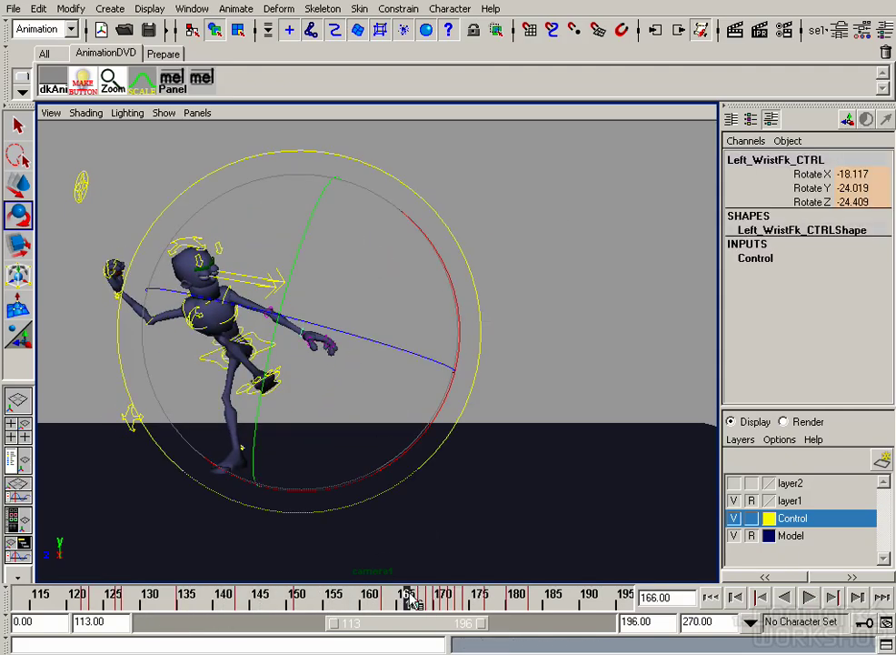
key("alt+v")
mouse_move(413, 597)
left_mouse_down()
mouse_move(391, 598)
mouse_move(414, 598)
left_mouse_up()
left_click_drag(458, 316, 289, 377)
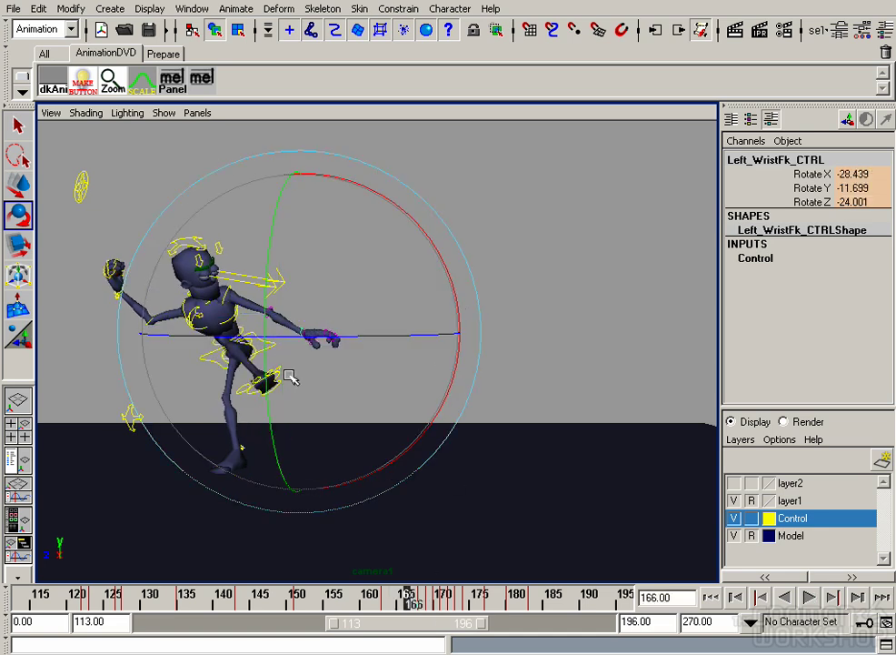
left_click(421, 610)
left_click_drag(450, 340, 459, 318)
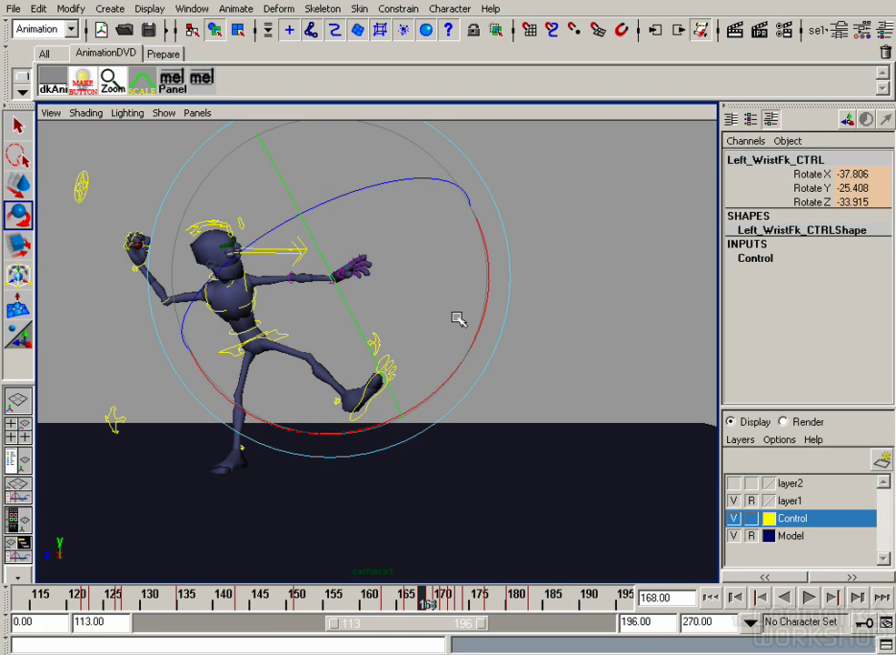
- Rotate the left wrist control just after frame 168 and cut its keys at frames 170 and 171
left_click(435, 591)
left_click_drag(461, 370, 483, 314)
left_click(442, 593)
right_click(442, 593)
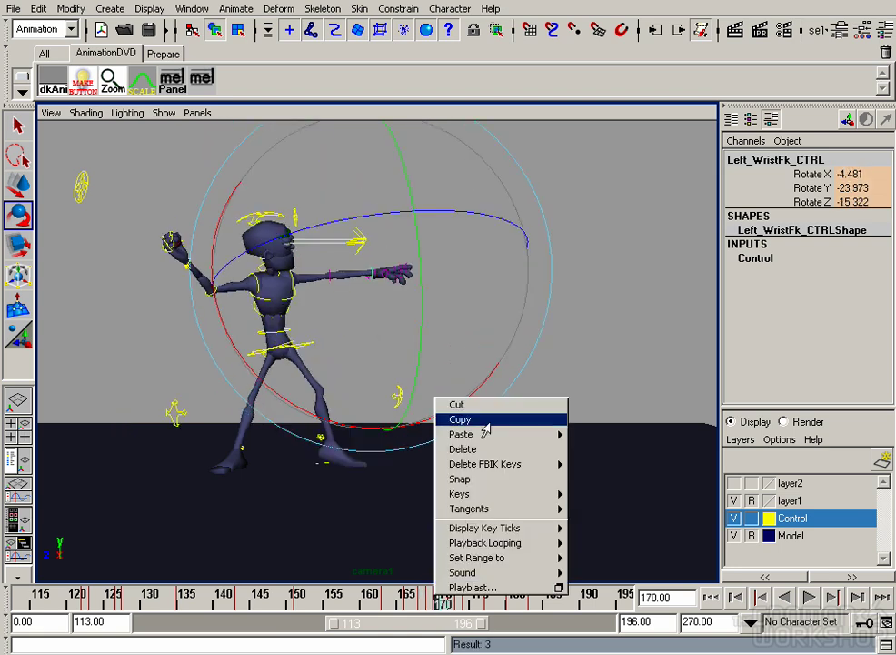
left_click(454, 402)
left_click(449, 600)
right_click(448, 600)
left_click(490, 410)
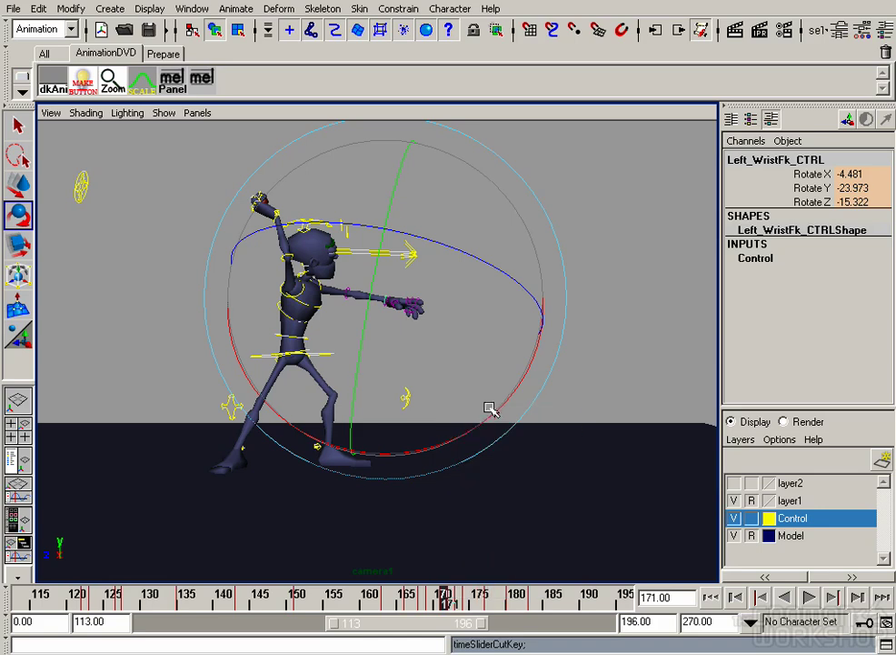
left_click(454, 603)
right_click(454, 603)
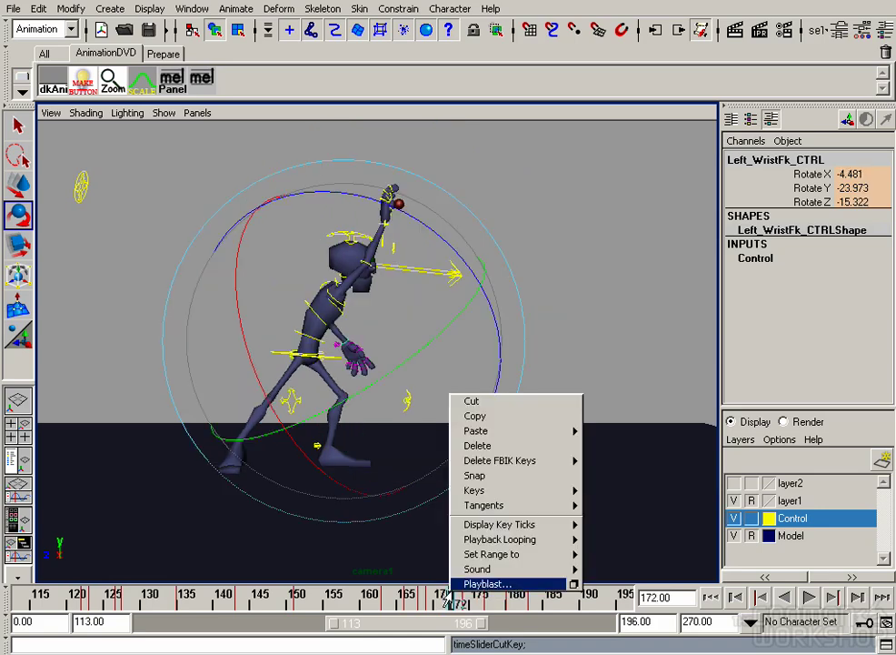
left_click(491, 524)
key("Escape")
- Rotate the left arm control at frame 162 and replay the wind-up and throw
left_click_drag(245, 600, 284, 598)
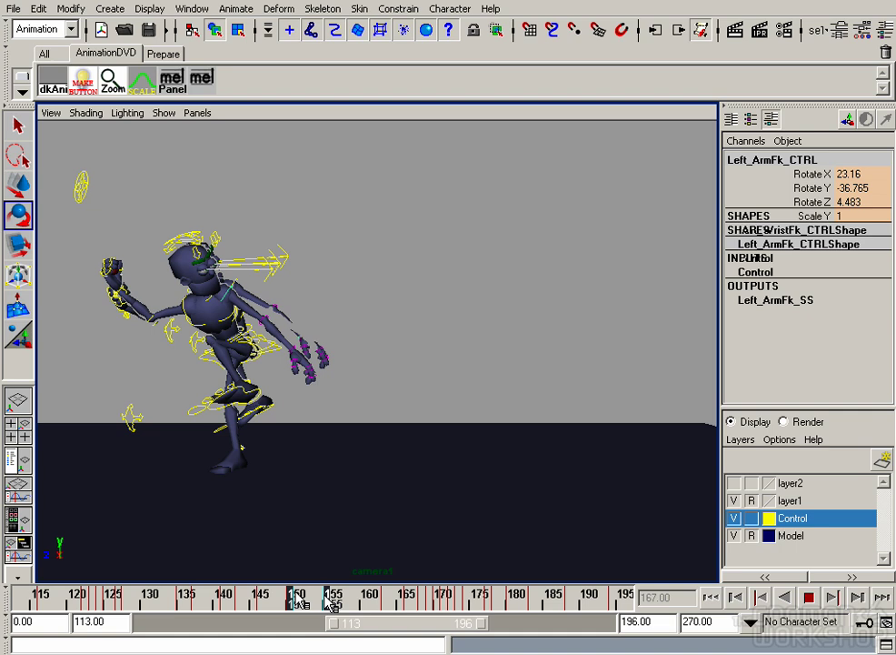
left_click_drag(329, 604, 383, 604)
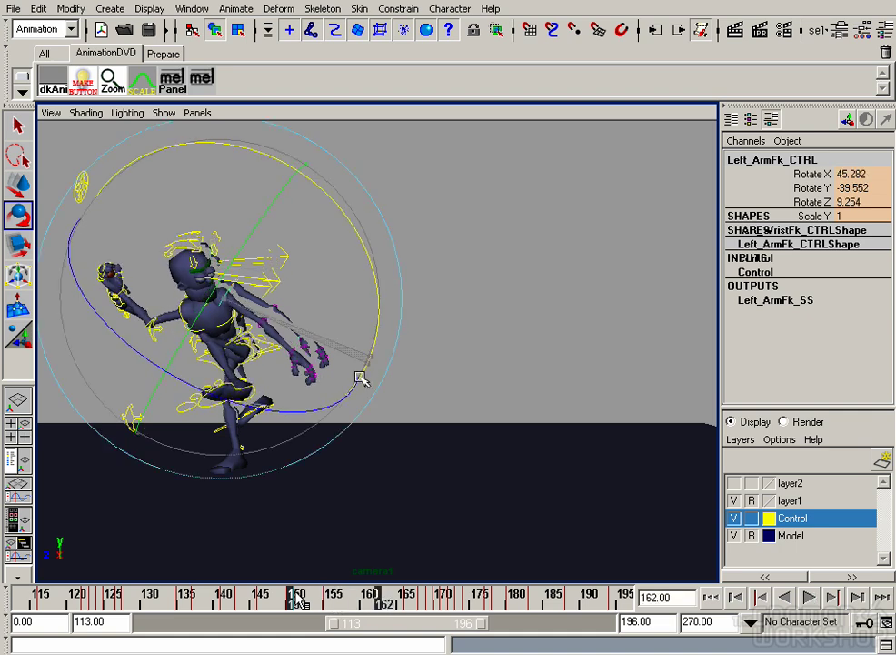
key("alt+v")
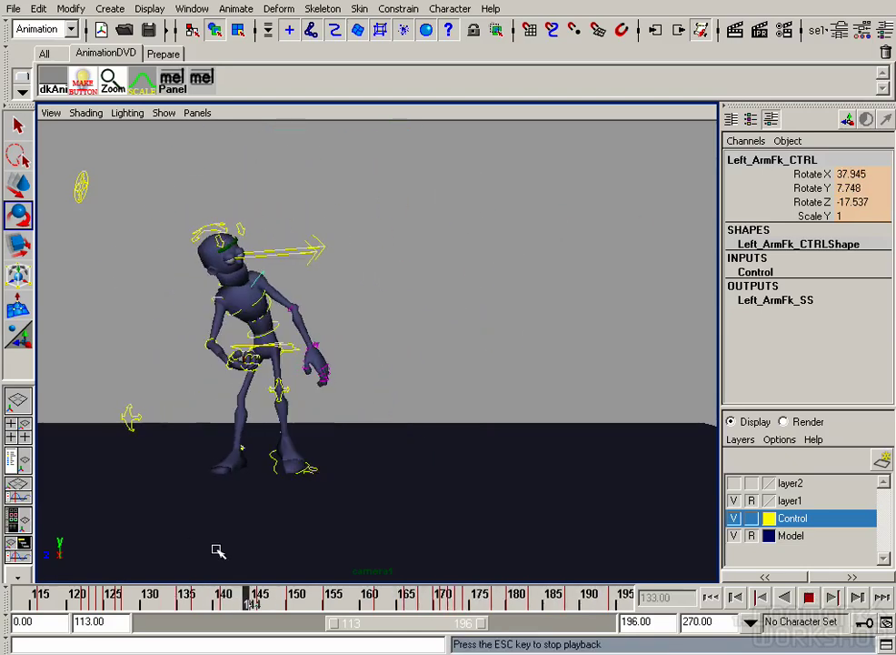
key("Escape")
left_click(160, 600)
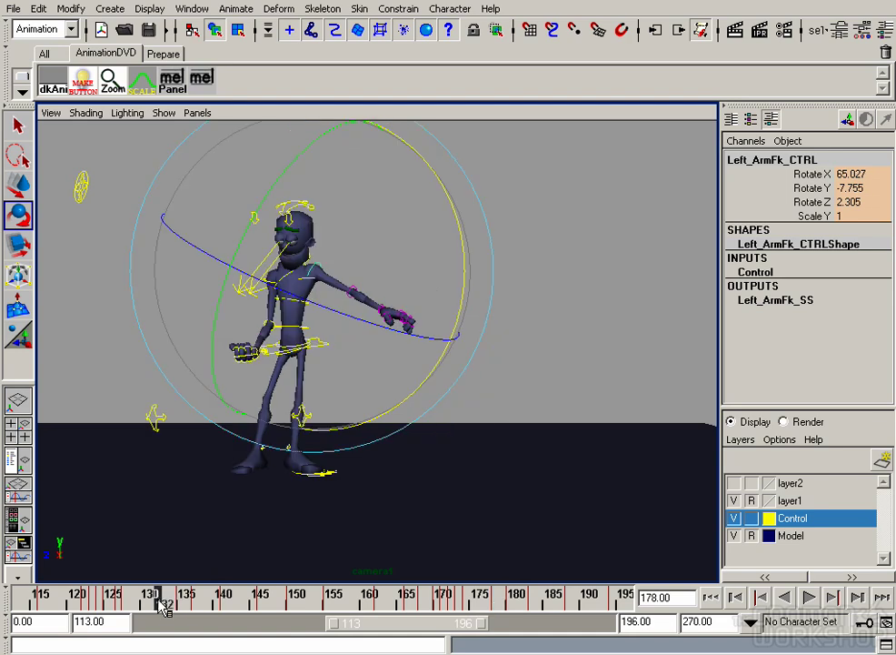
key("alt+v")
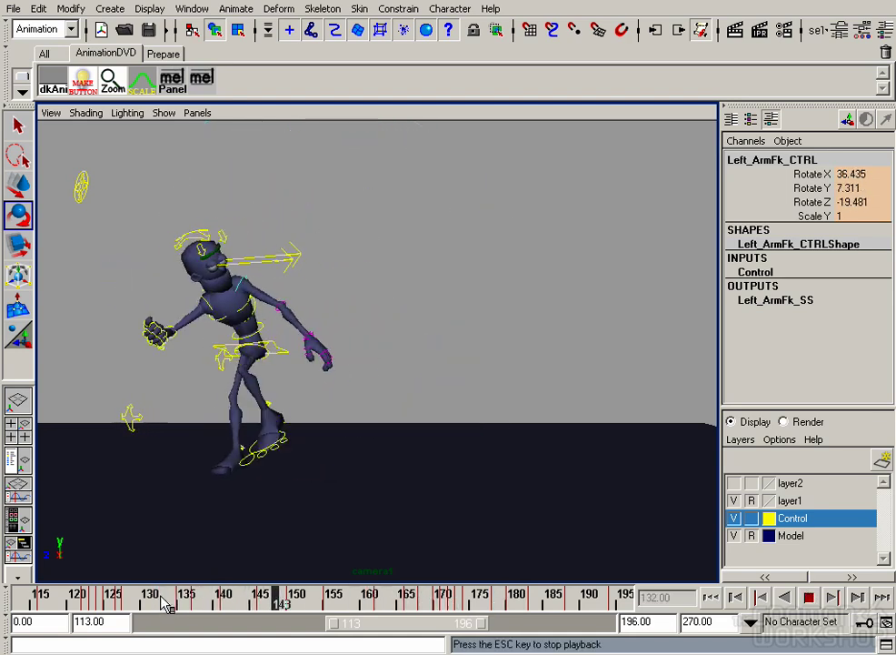
- Rotate the left wrist control at frame 135 to raise the hand, and replay the motion
left_click(176, 603)
left_click_drag(179, 603, 225, 602)
key("w")
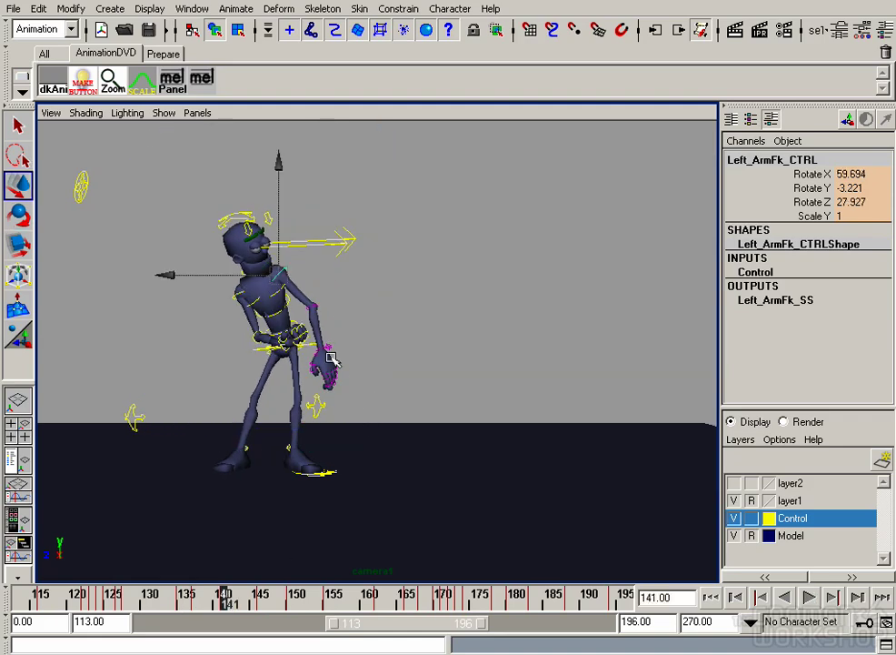
left_click(332, 354)
key("alt+v")
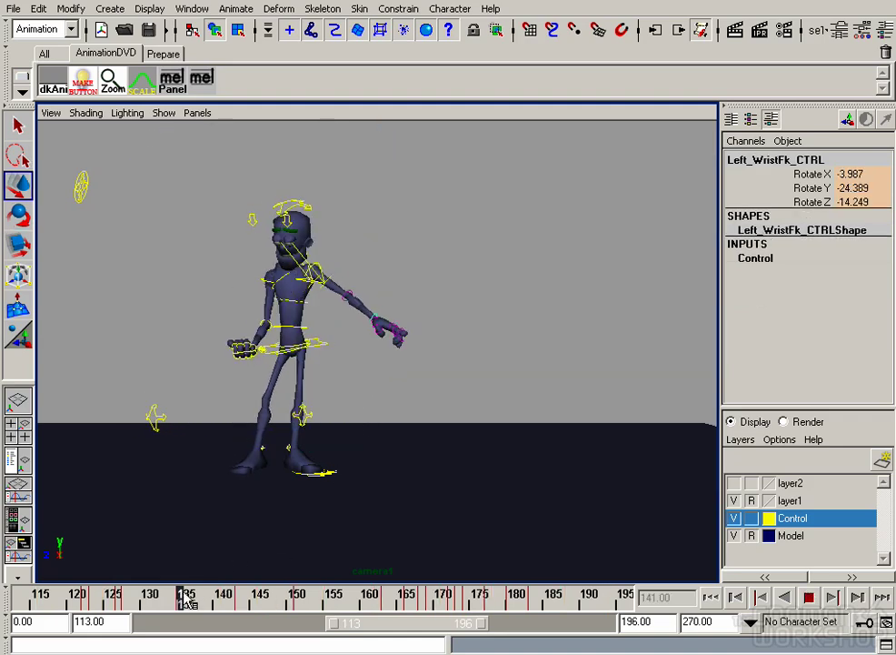
left_click_drag(164, 604, 186, 603)
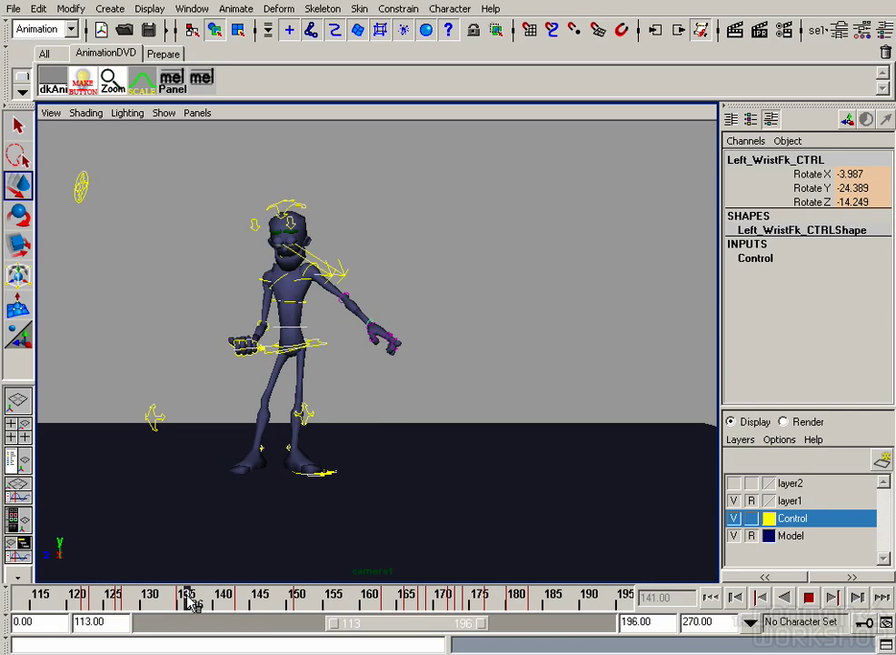
key("e")
left_click_drag(520, 364, 526, 340)
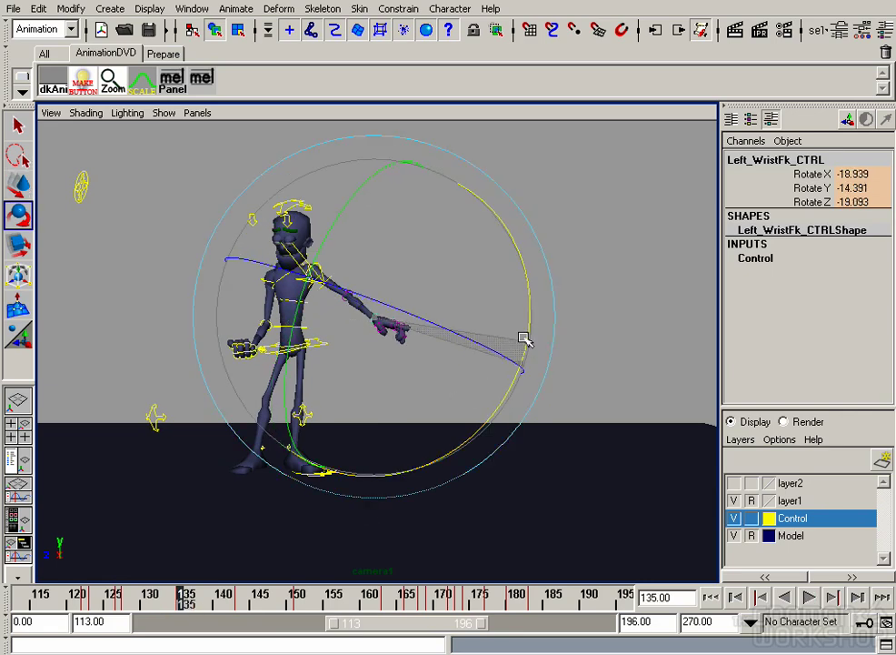
key("alt+v")
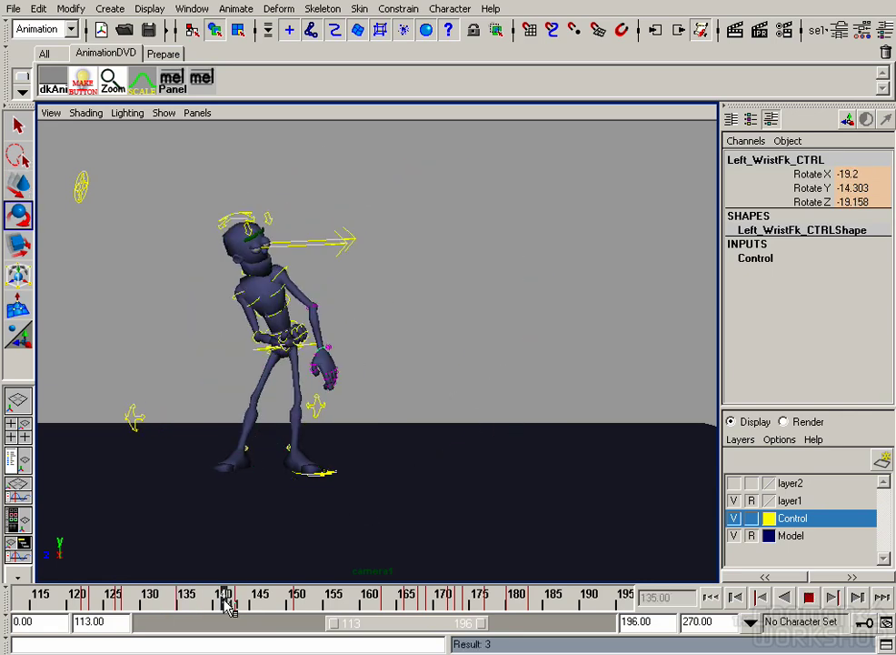
- Rotate and key the left wrist control at frames 140 and 146 so the hand drags behind the arm
left_click(226, 602)
middle_click_drag(296, 413, 298, 433)
key("s")
left_click_drag(225, 597, 265, 595)
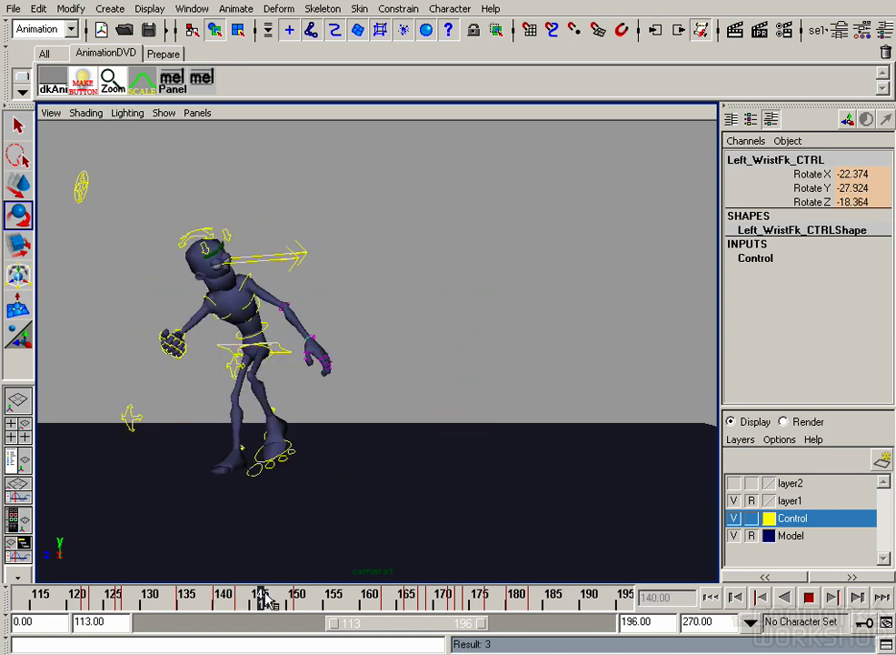
left_click(268, 601)
left_click_drag(448, 404, 424, 447)
key("s")
key("alt+v")
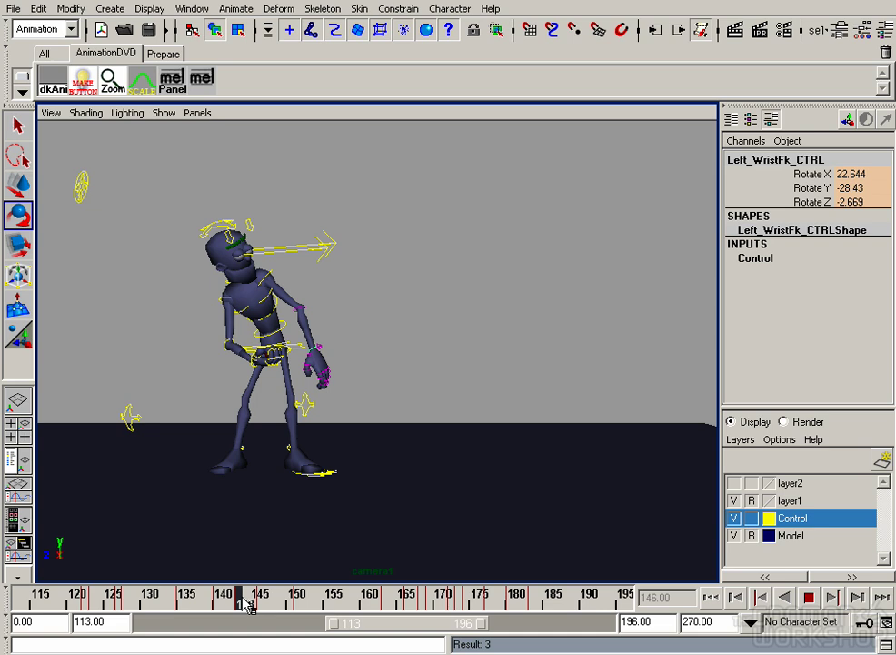
- Cut the left wrist control's key near frame 143 and replay the wind-up
left_click(243, 599)
right_click(243, 599)
left_click(269, 405)
left_click(189, 598)
key("alt+v")
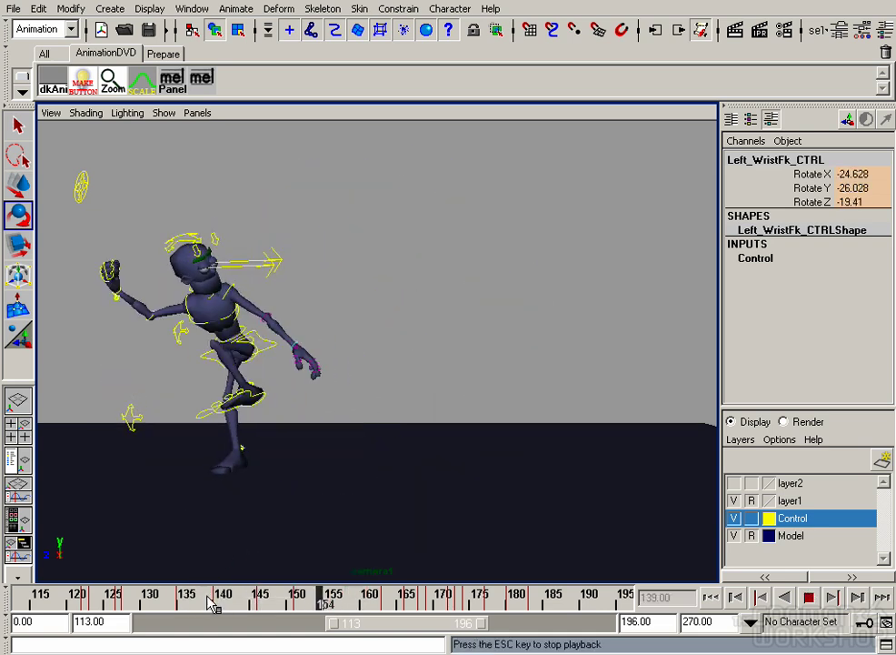
- Replay and scrub the wind-up and throw repeatedly to examine the left wrist's motion
mouse_move(211, 605)
left_mouse_down()
mouse_move(204, 603)
mouse_move(395, 603)
mouse_move(268, 593)
left_mouse_up()
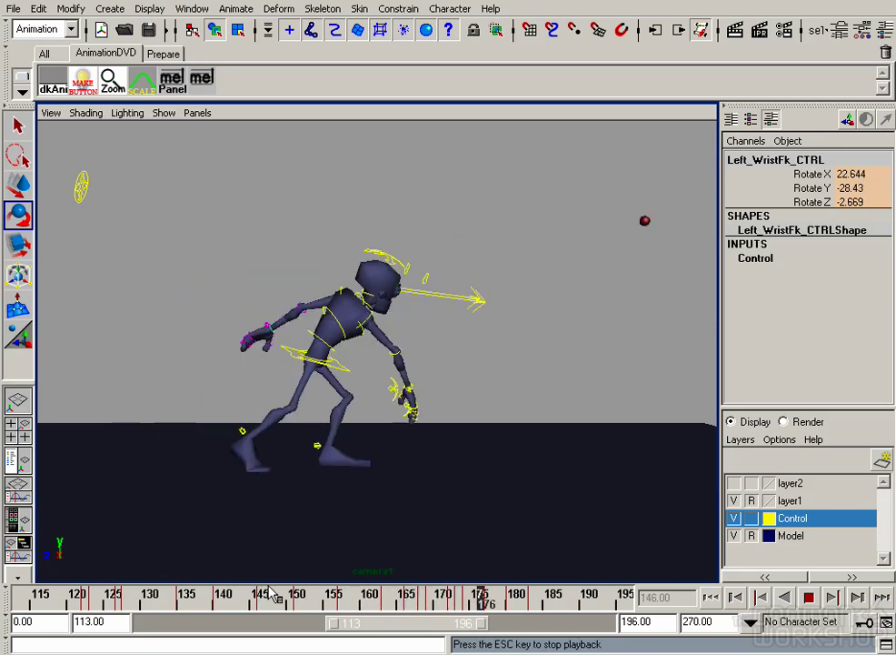
left_click(278, 596)
key("alt+v")
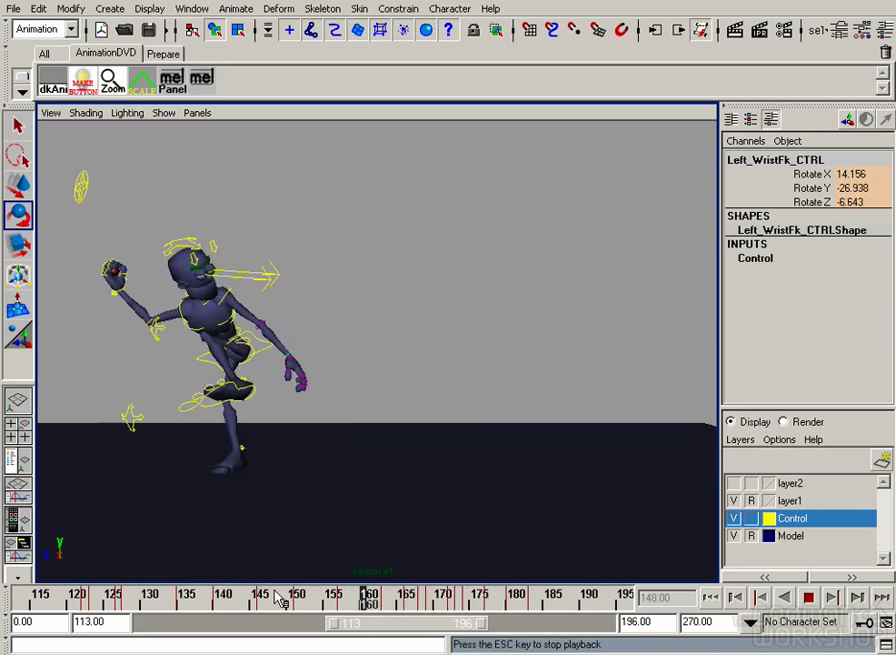
left_click(273, 601)
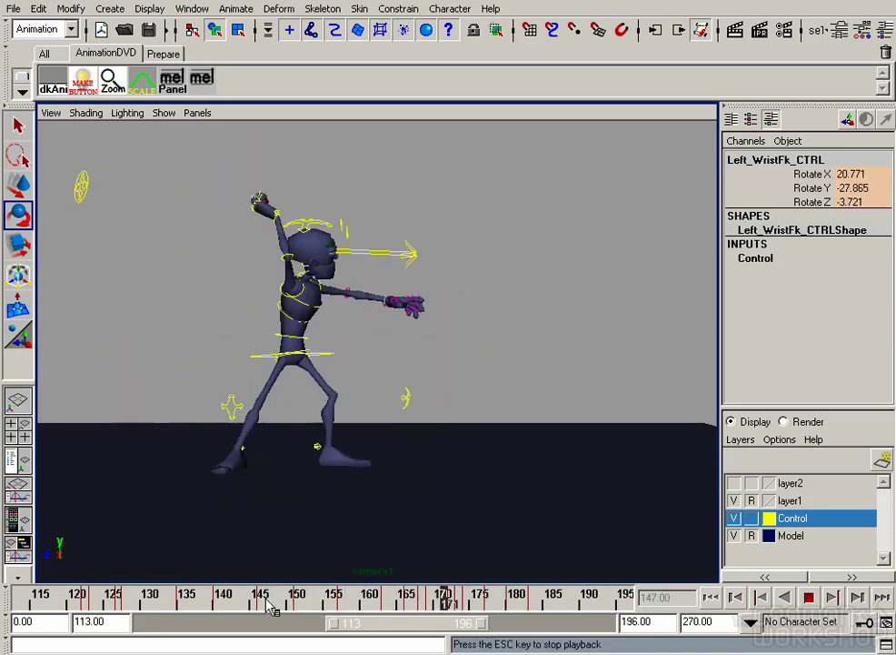
left_click(143, 600)
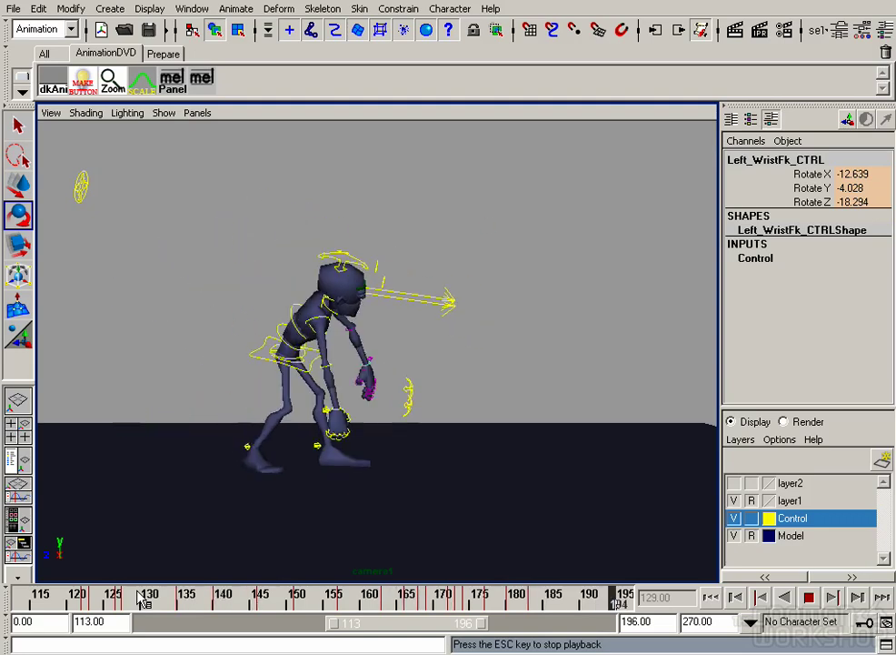
key("Escape")
left_click(313, 596)
key("alt+v")
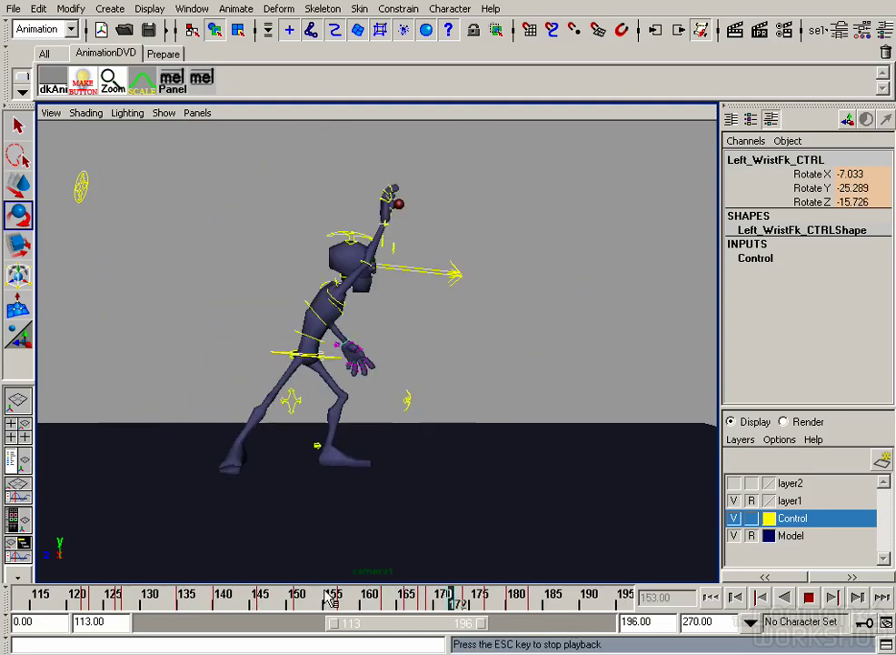
key("Escape")
- Rotate the left wrist control at frames 173 and 174 as the arm swings behind the body
left_click_drag(368, 592, 455, 582)
key("Escape")
key("w")
left_click(300, 313)
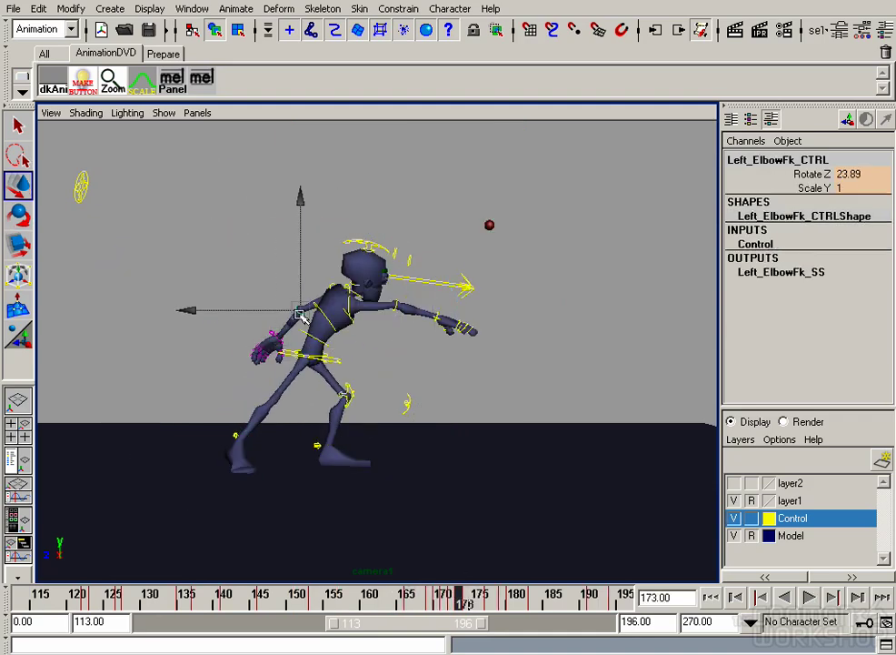
left_click(282, 340)
key("alt+v")
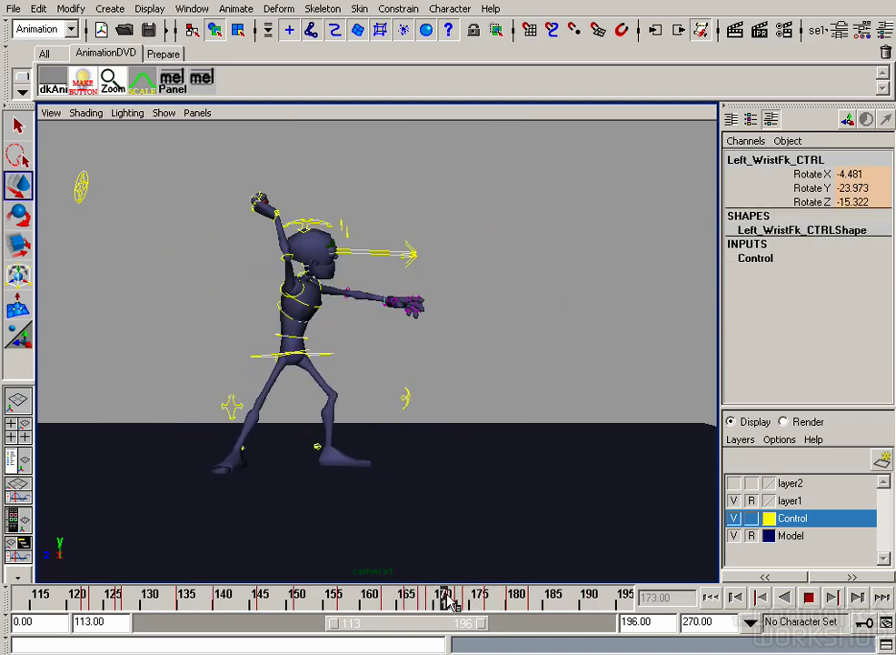
key("Escape")
key("e")
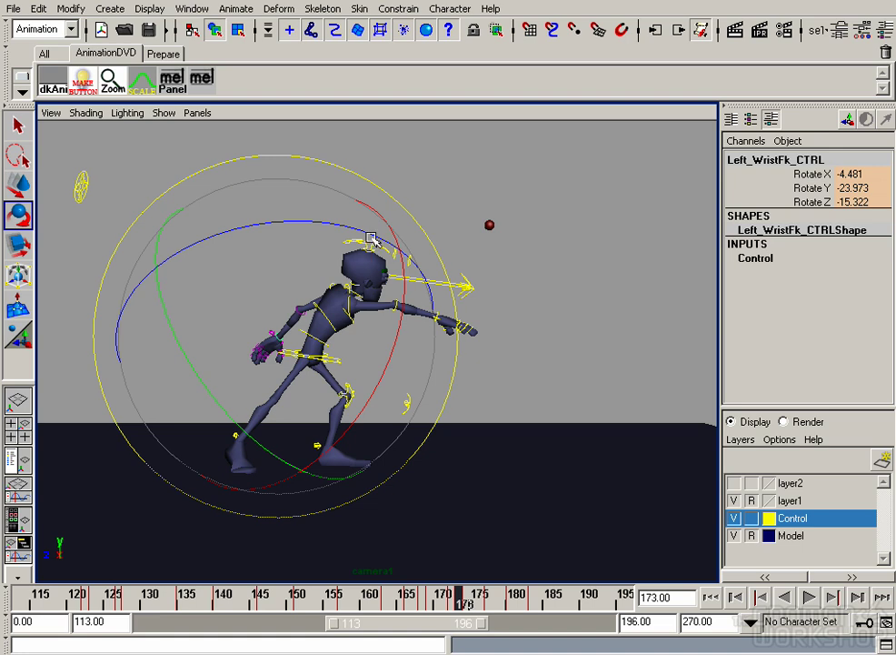
left_click_drag(371, 239, 315, 231)
left_click_drag(465, 603, 469, 603)
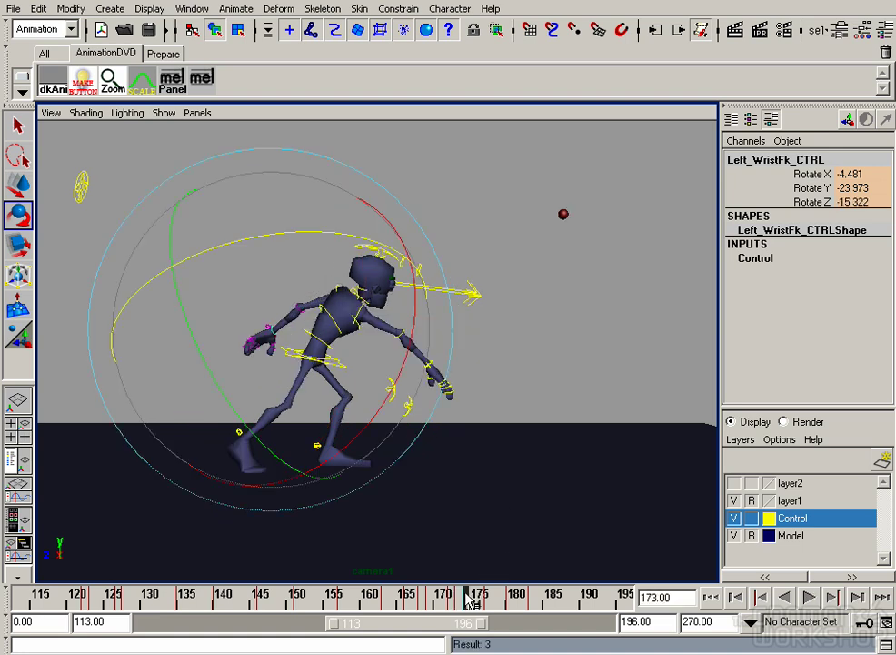
left_click_drag(357, 232, 334, 248)
- Cut the left wrist control's key at frame 172 and replay the follow-through
left_click(458, 603)
right_click(457, 603)
left_click(475, 444)
key("alt+v")
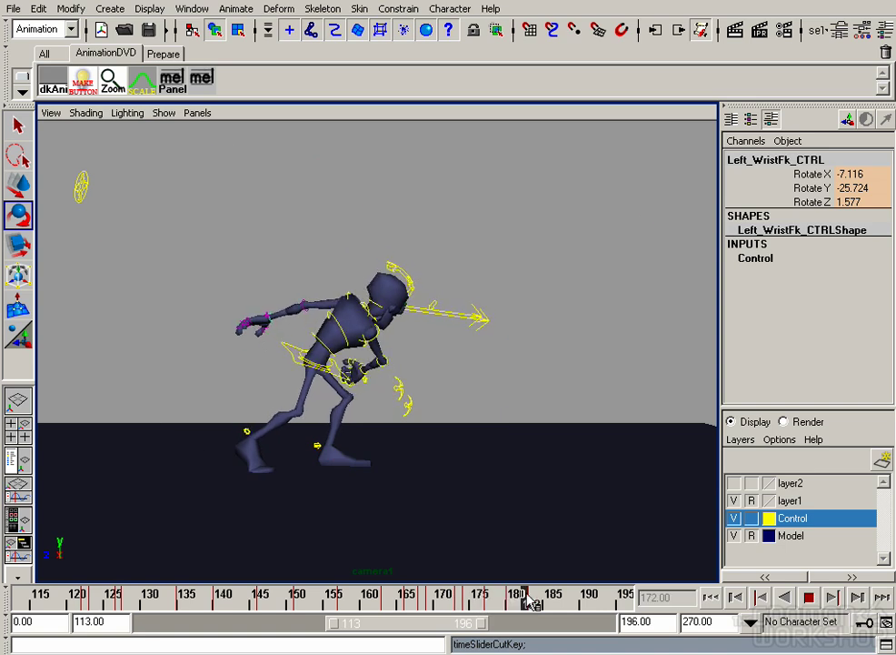
- Cut the left elbow control's keys at frames 180 and 177 and replay the follow-through
key("alt+v")
key("w")
left_click(312, 312)
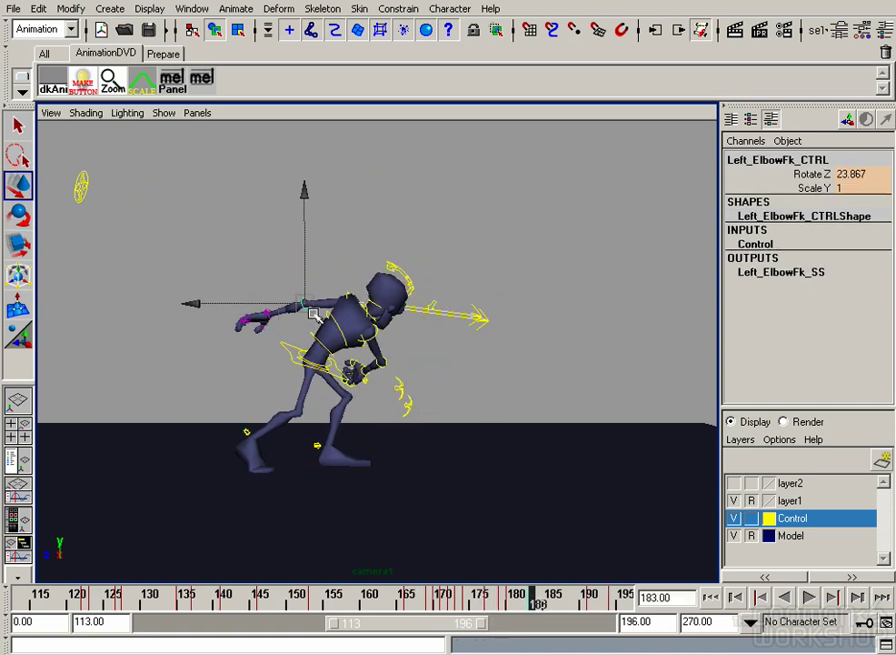
mouse_move(491, 600)
left_mouse_down()
mouse_move(477, 602)
mouse_move(535, 605)
mouse_move(510, 597)
left_mouse_up()
key("e")
right_click(510, 597)
left_click(544, 410)
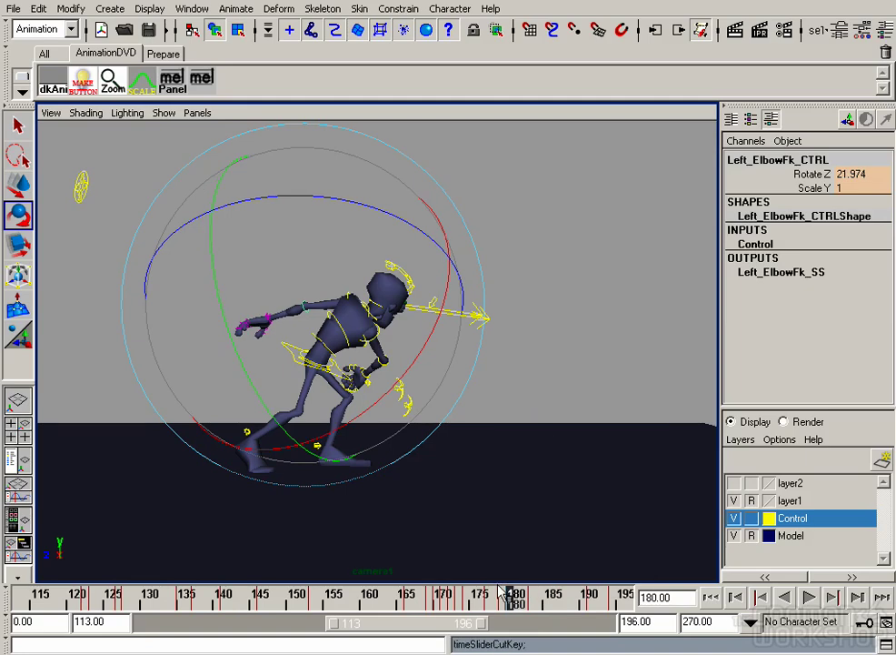
key("alt+v")
left_click_drag(517, 593, 487, 596)
right_click_drag(491, 602, 543, 415)
key("alt+v")
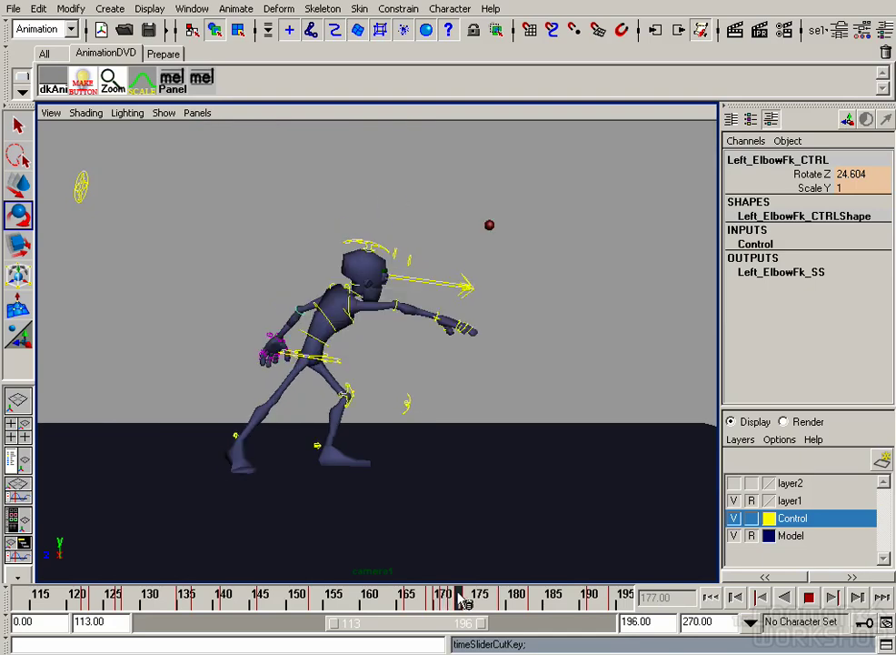
- Bend the left elbow at frame 173 by rotating its control to a Rotate Z of 33
left_click_drag(462, 600, 462, 600)
left_click_drag(345, 189, 323, 175)
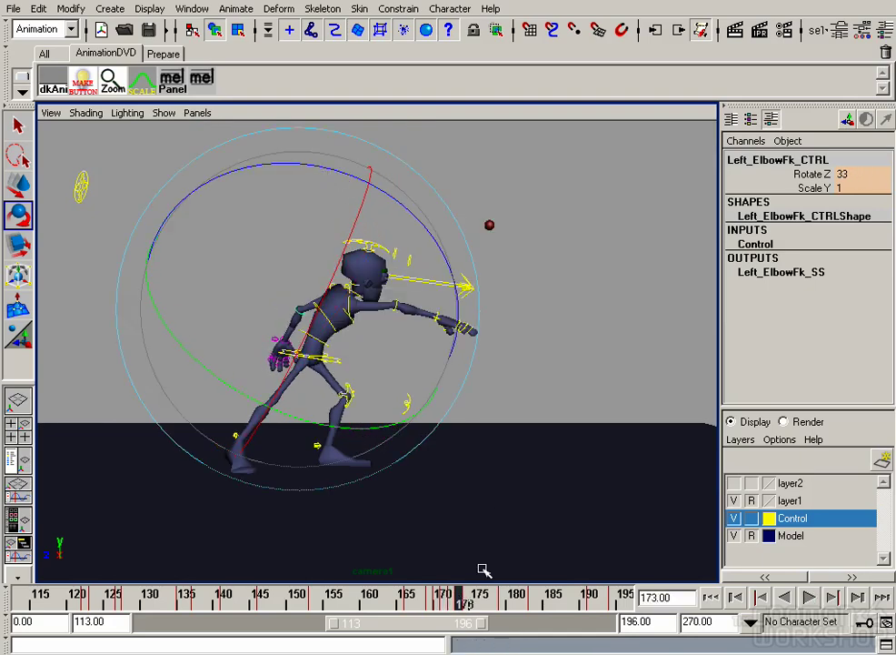
left_click_drag(466, 595, 482, 597)
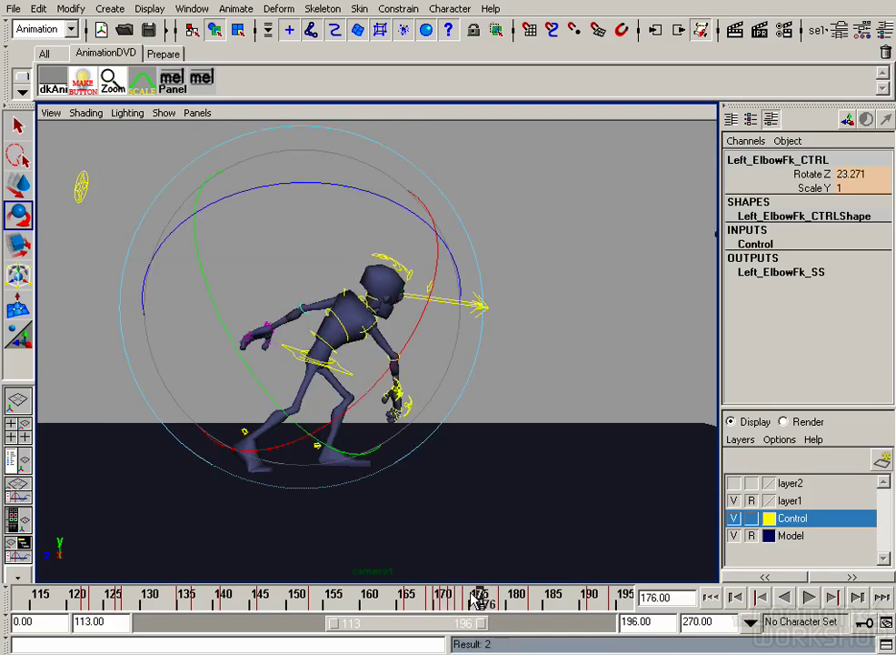
- Cut the left elbow control's keys around frames 172 to 174 and replay the arm swing
left_click(469, 596)
right_click_drag(468, 596, 504, 420)
left_click(460, 594)
right_click_drag(460, 593, 509, 425)
key("alt+v")
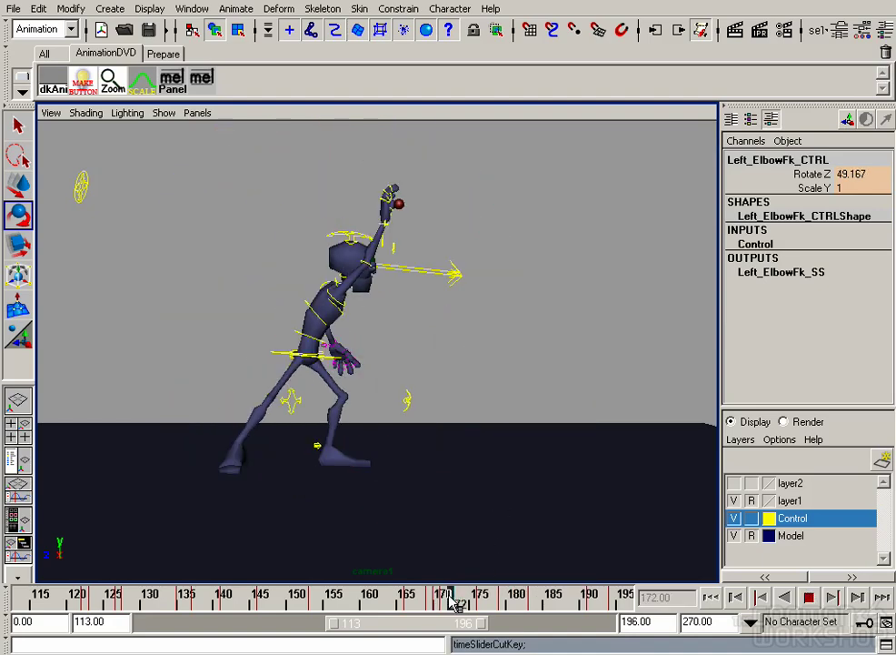
- Rotate the left elbow control to a Rotate Z of about 61 at frame 172 and replay
left_click(459, 600)
left_click_drag(432, 305, 421, 286)
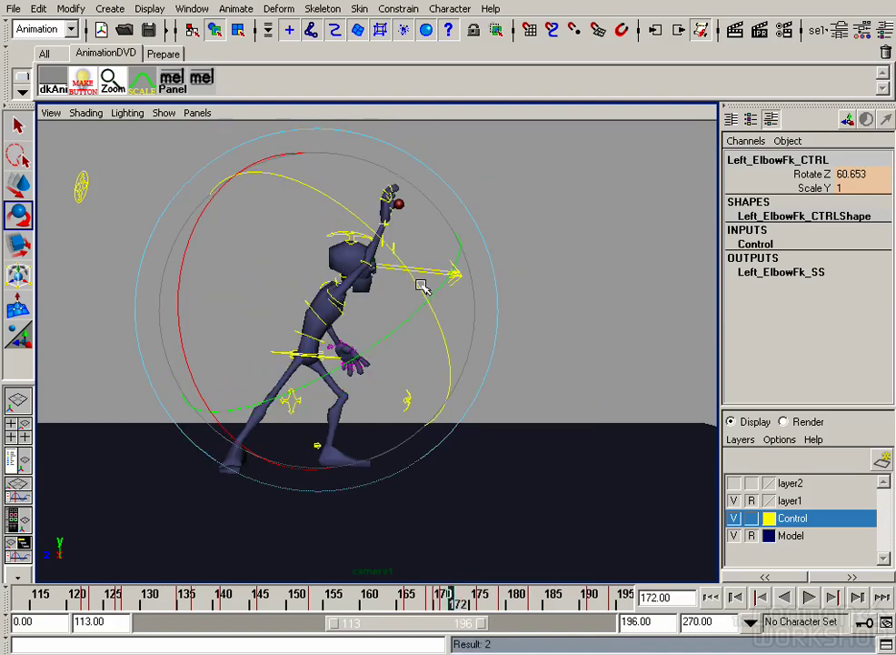
key("alt+v")
key("Escape")
- Replay the throw, rotate the left wrist control at frame 188 and key it
left_click(445, 601)
key("alt+v")
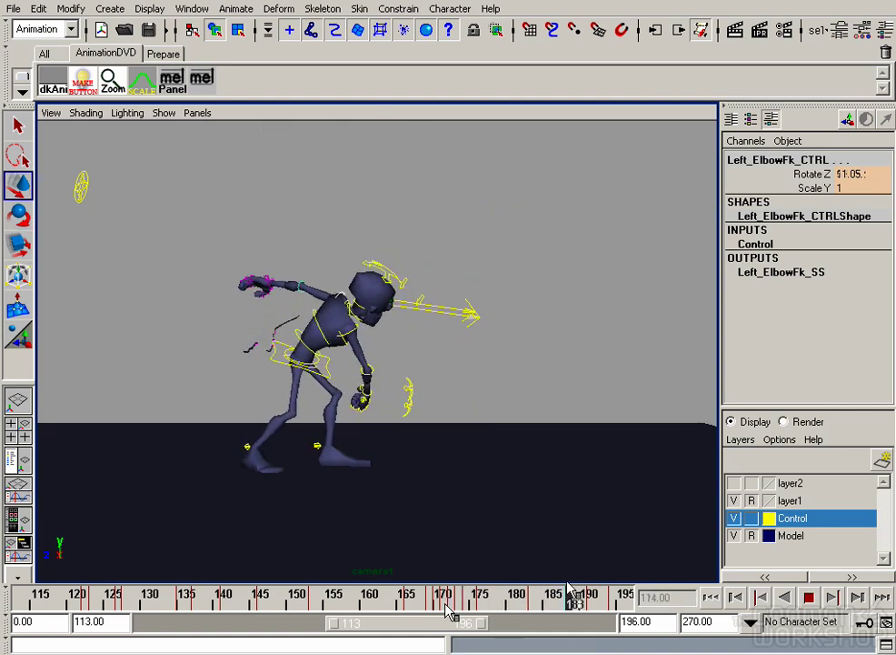
left_click(272, 285)
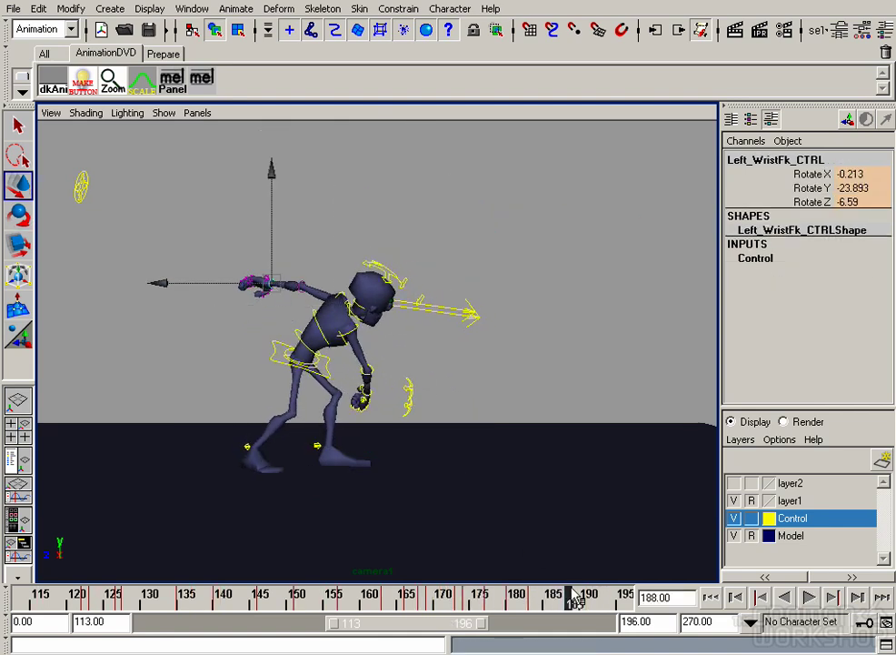
key("e")
left_click_drag(250, 303, 336, 392)
key("s")
- Cut a left wrist key in the follow-through and rotate the wrist at frame 177 to about X 4.8, Y -20.2, Z 10.6
left_click_drag(557, 598, 494, 597)
right_click(533, 597)
left_click(575, 400)
left_click_drag(314, 278, 243, 219)
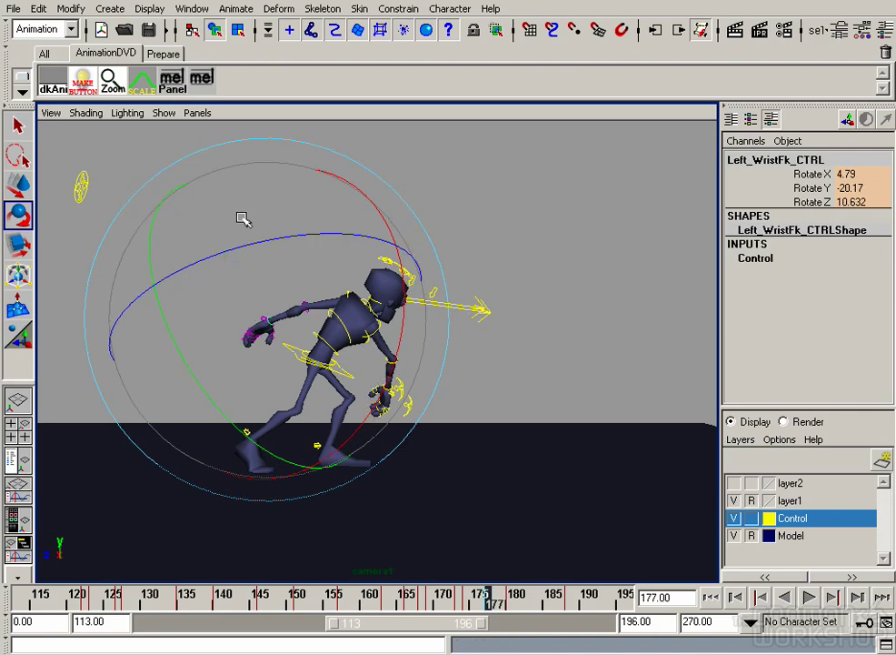
key("alt+v")
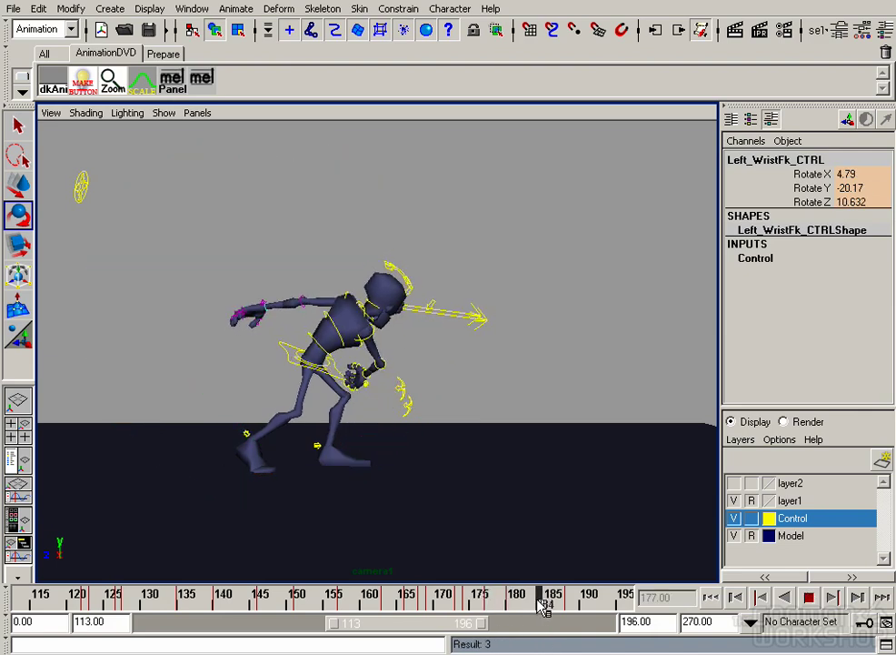
- Cut the left wrist control's key at frame 180 and replay the follow-through
left_click_drag(534, 601, 514, 599)
right_click(512, 597)
left_click(562, 406)
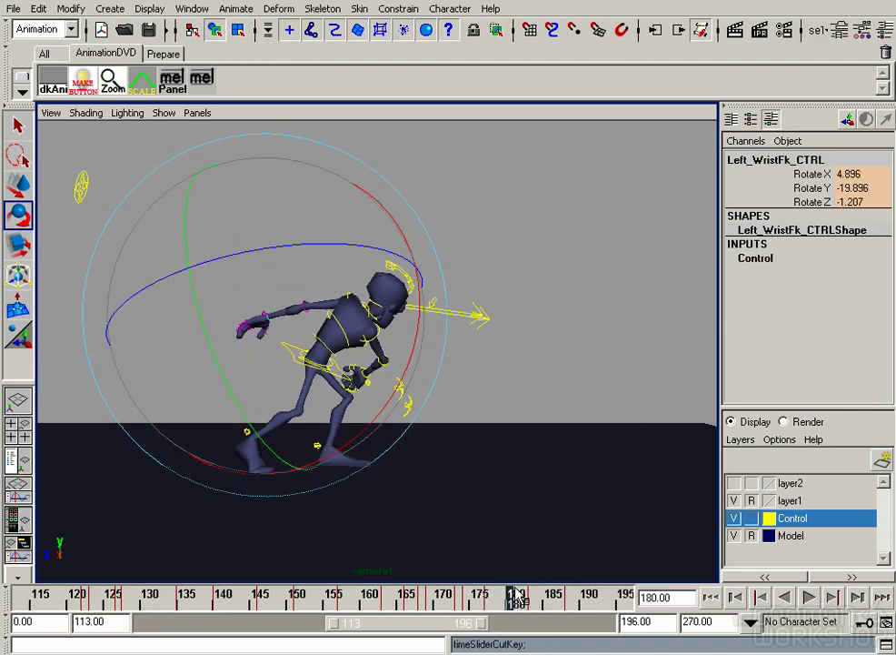
left_click(476, 597)
key("alt+v")
left_click(452, 597)
key("alt+v")
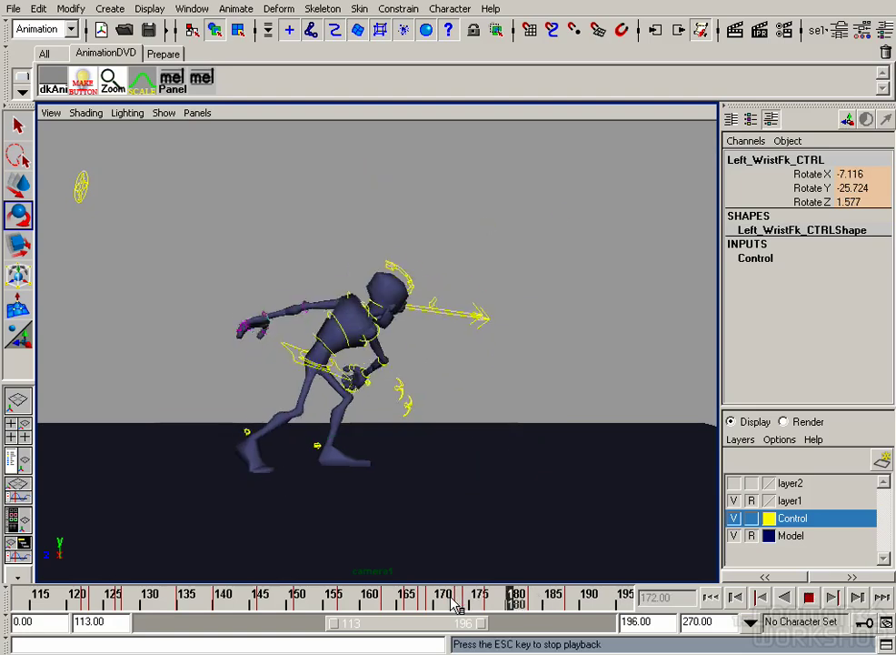
key("Escape")
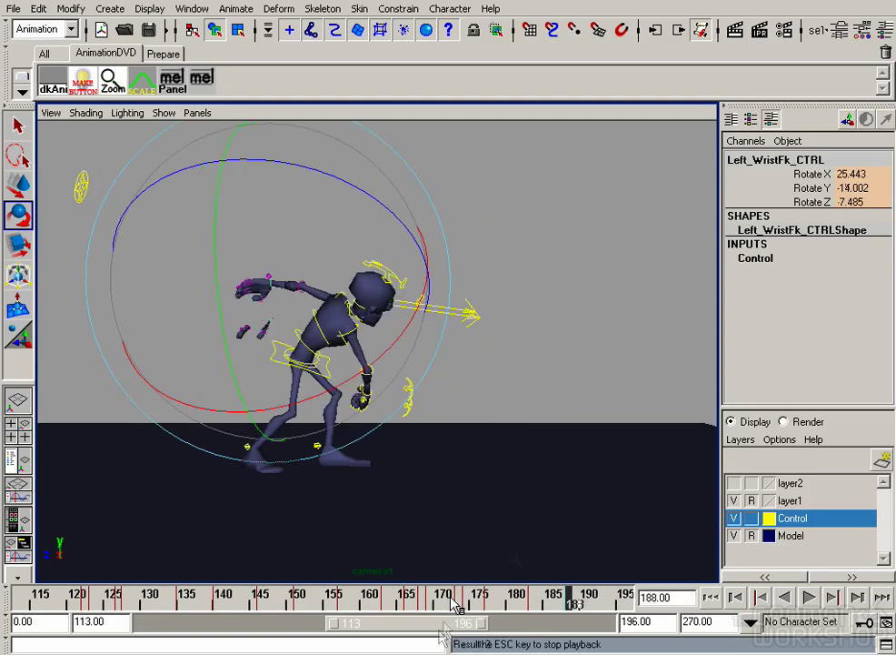
- Shift the playback range to frames 153–236 and rotate the left wrist at frame 200 to about X 9.9, Y -12.7, Z -4.1
left_click_drag(440, 624, 506, 624)
left_click_drag(314, 601, 337, 603)
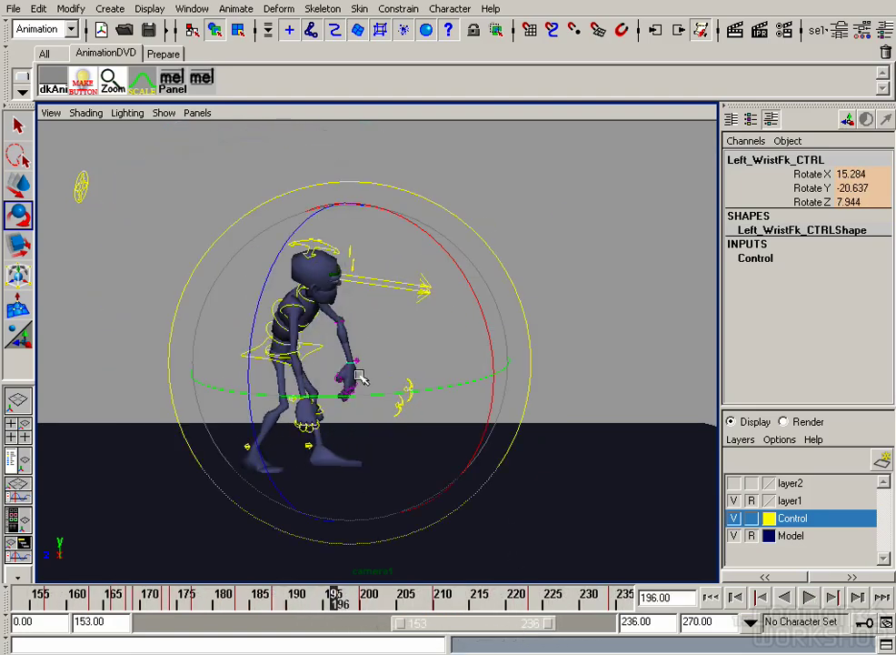
key("alt+v")
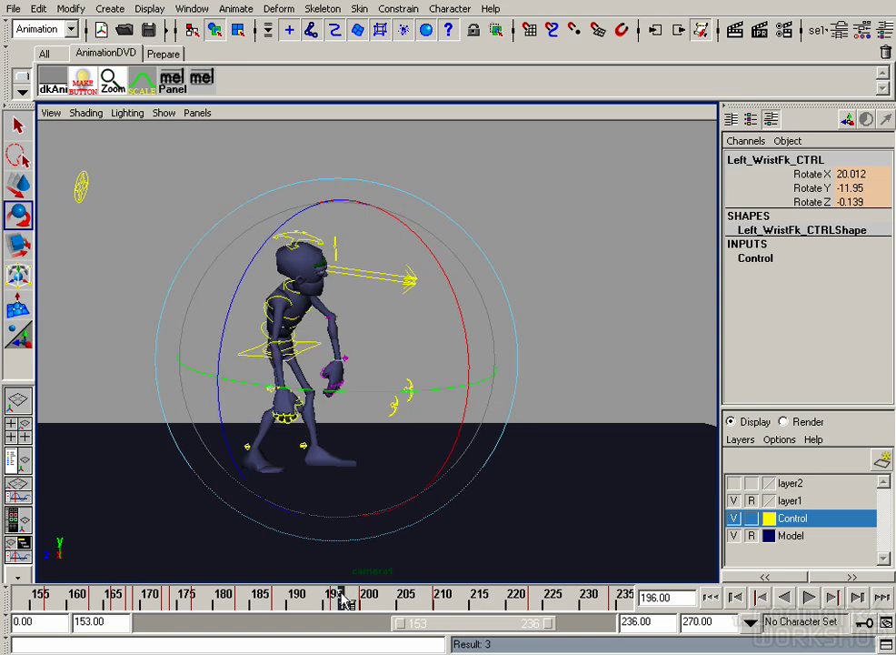
left_click(368, 602)
left_click_drag(190, 300, 168, 344)
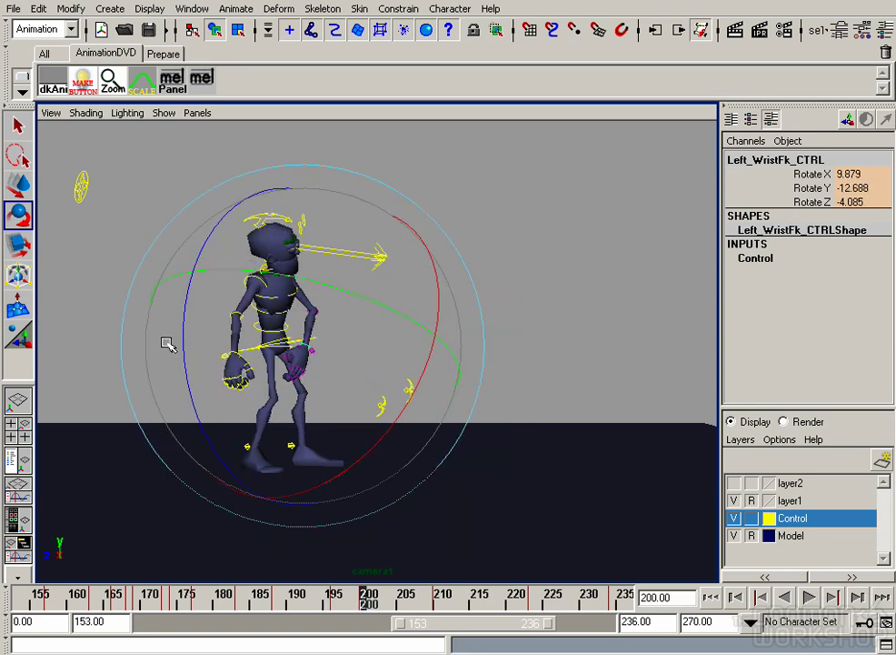
- Rotate the left wrist control at frame 196 to about X 22, Y -12.4, Z -18.1 and replay
left_click(334, 600)
left_click_drag(216, 251, 248, 373)
key("alt+v")
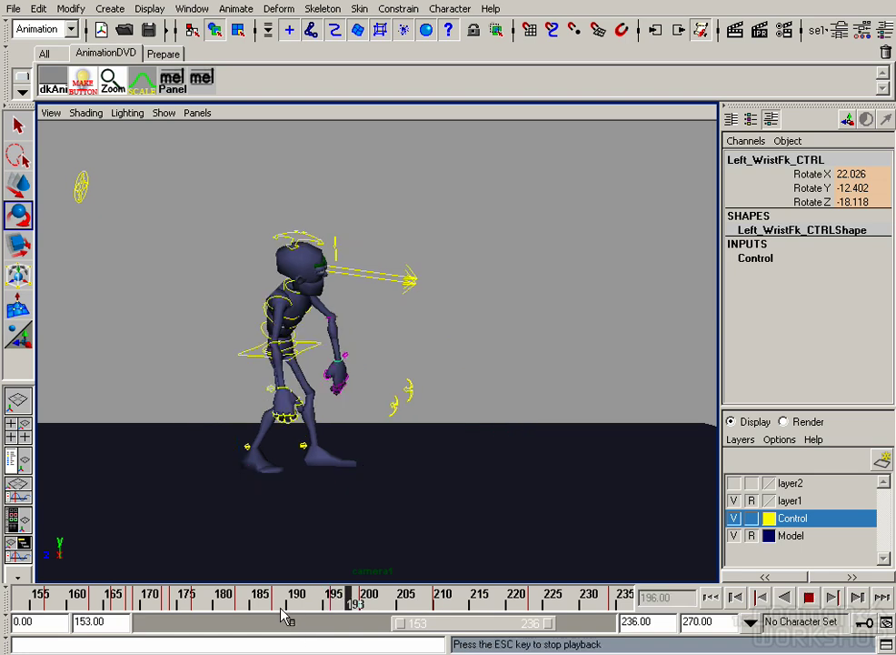
- Rotate the left wrist control at frame 204 to about X 9.1, Y -7.4, Z 15.7 and replay
left_click_drag(277, 603, 400, 602)
left_click_drag(305, 460, 272, 427)
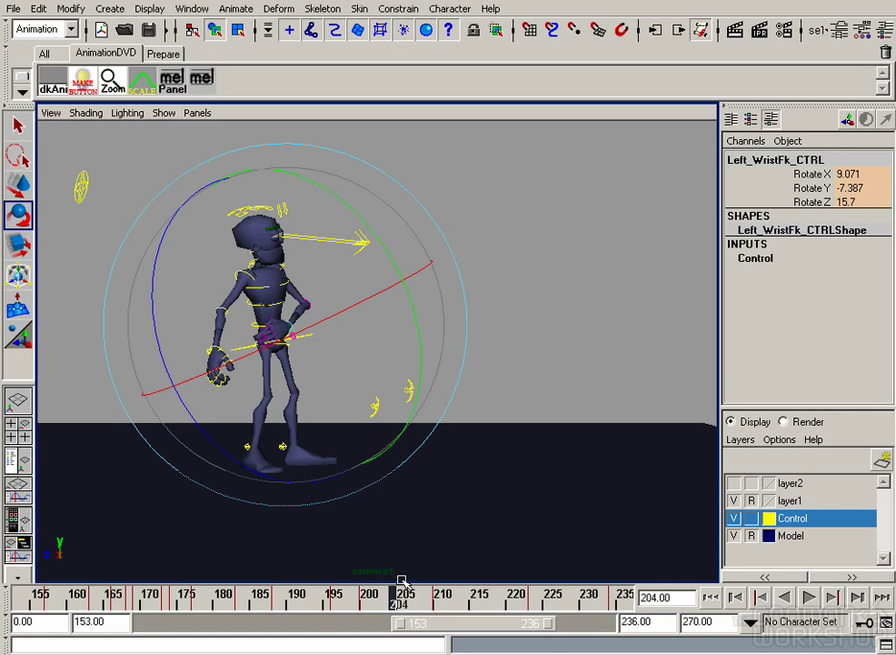
key("alt+v")
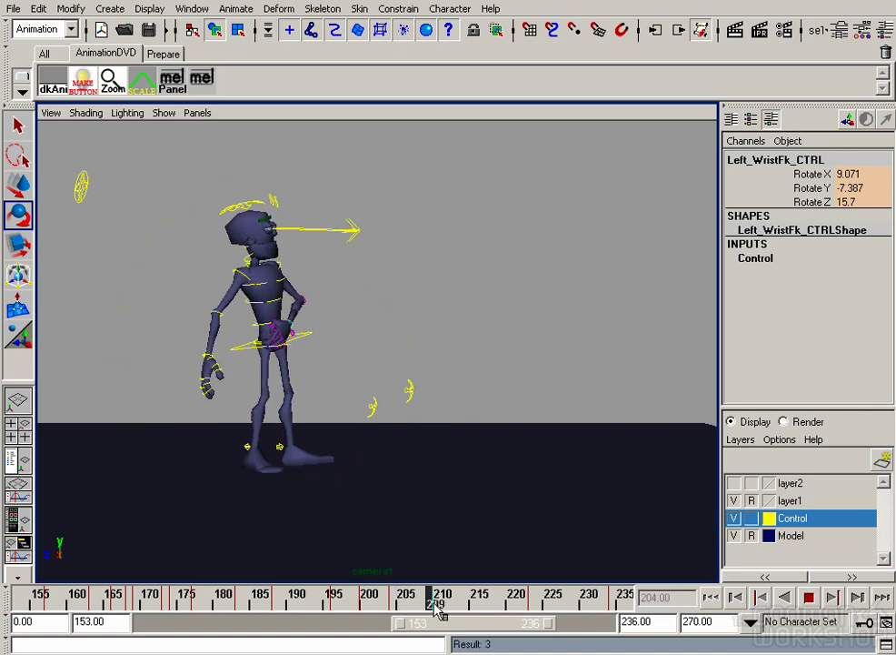
key("alt+v")
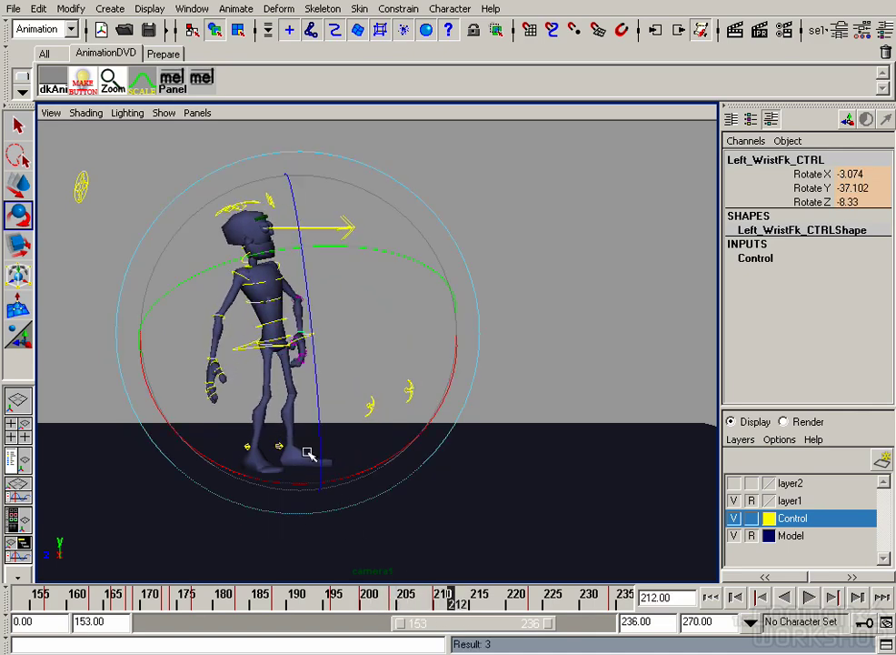
- Replay from frame 210, rotate the left wrist control at frame 216 and scrub through to frame 222
left_click(441, 602)
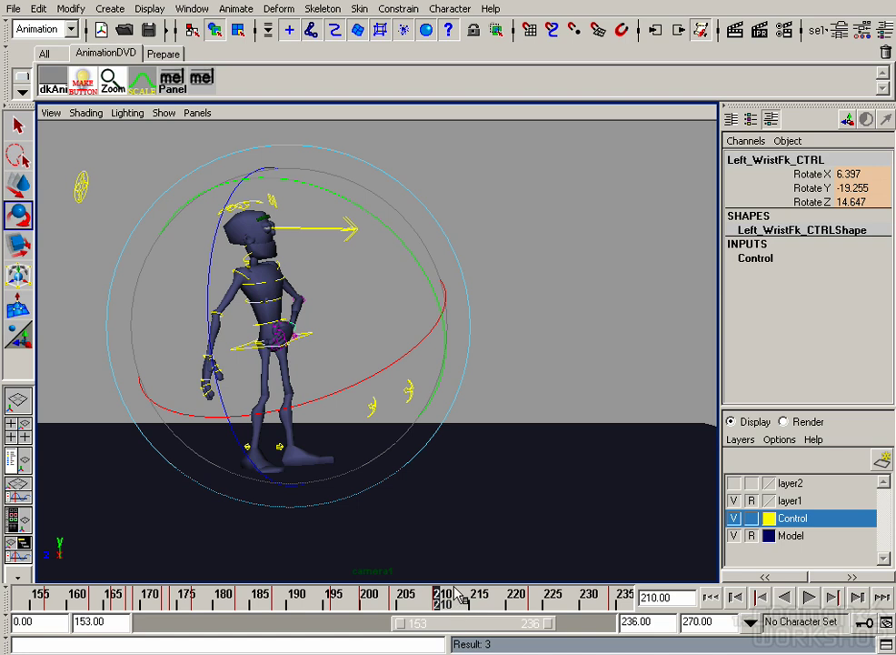
key("alt+v")
left_click(485, 602)
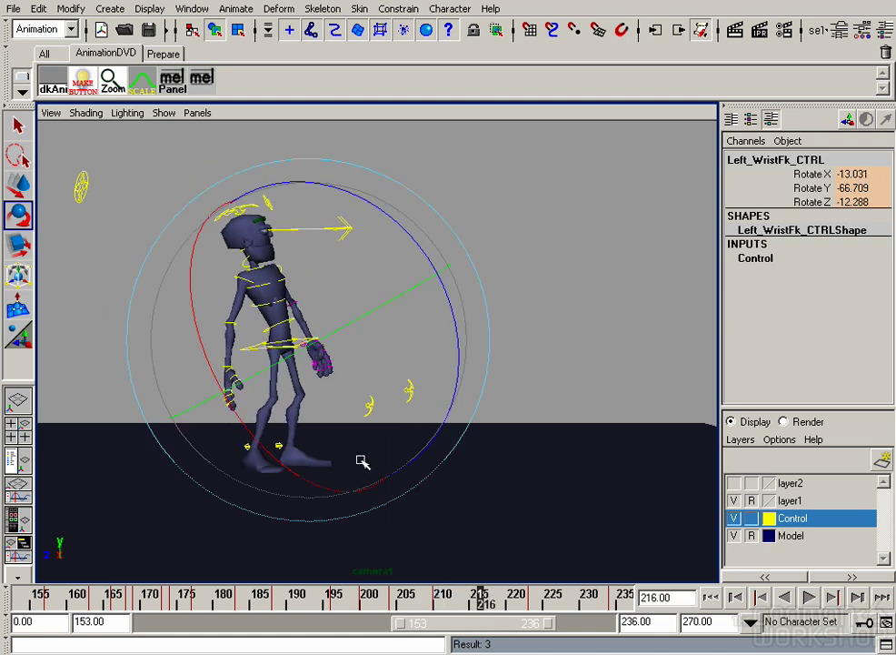
middle_click_drag(360, 461, 300, 464)
left_click_drag(480, 597, 526, 597)
- Rotate the right wrist control around frame 208 to about X -369, Y -58, Z -379 and replay
key("w")
left_click(239, 400)
key("alt+v")
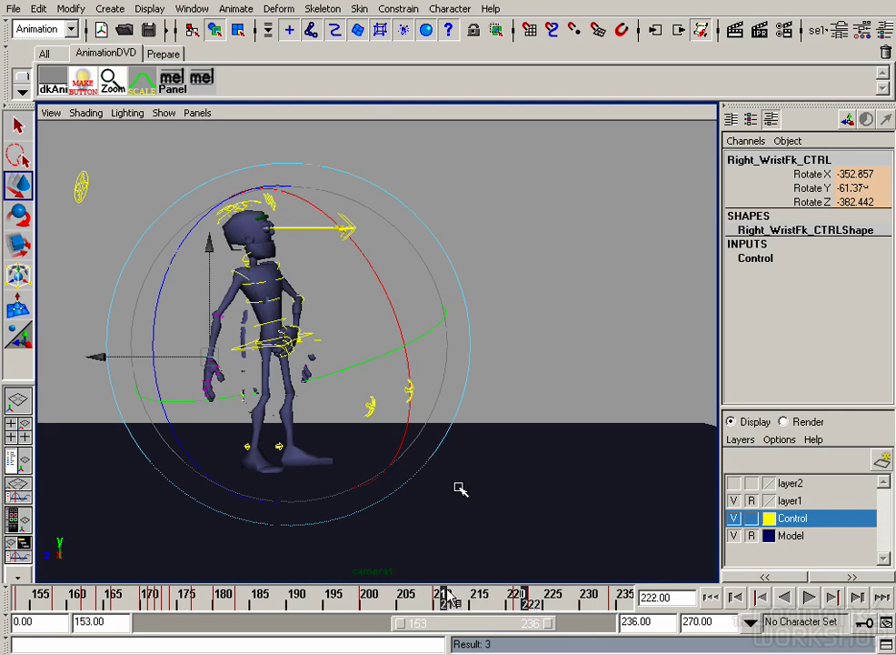
mouse_move(399, 599)
left_mouse_down()
mouse_move(324, 600)
mouse_move(422, 605)
left_mouse_up()
key("e")
left_click_drag(371, 418, 232, 409)
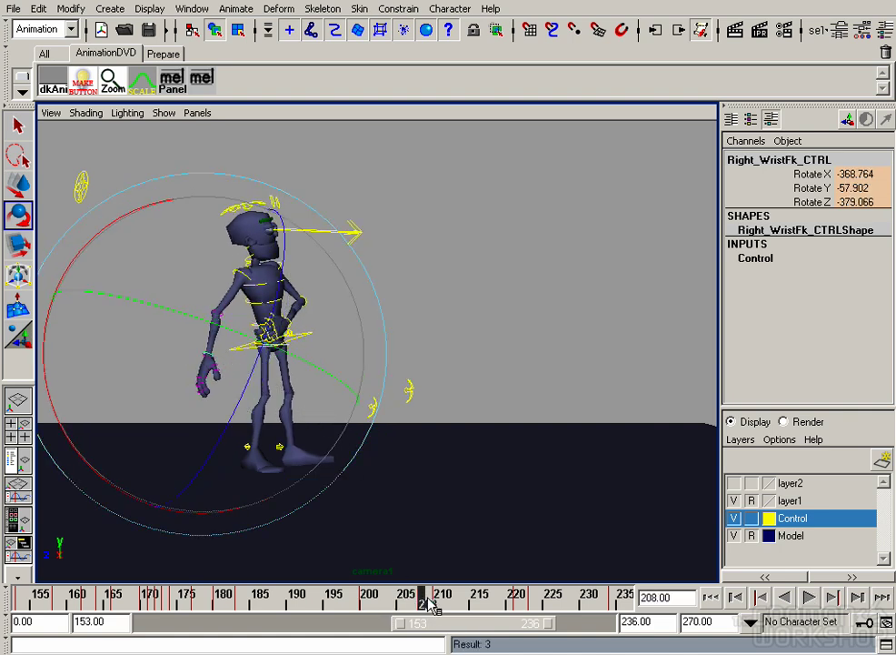
key("alt+v")
- Cut the right wrist control's key at frame 210
left_click(479, 603)
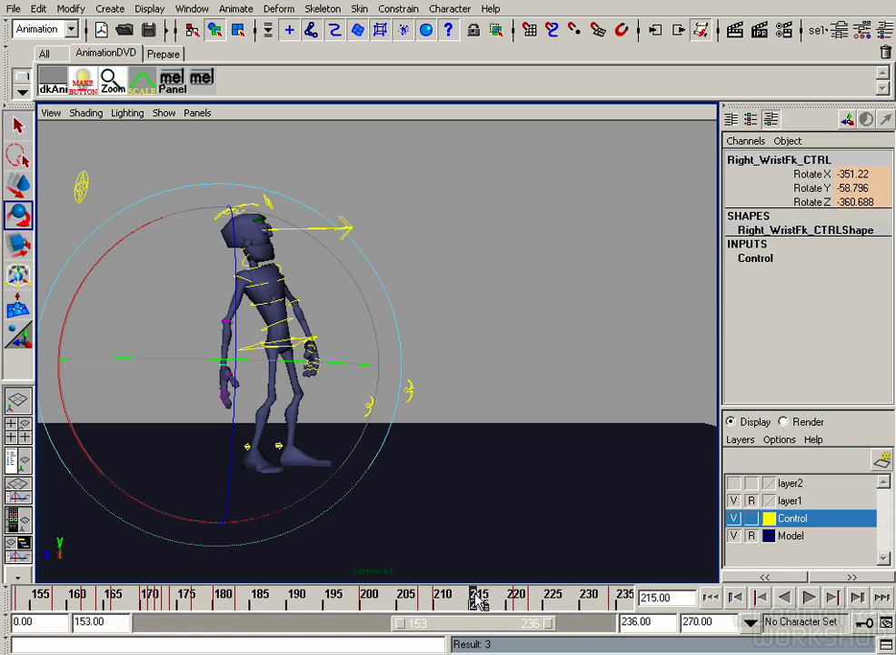
left_click_drag(491, 606, 443, 570)
right_click(440, 465)
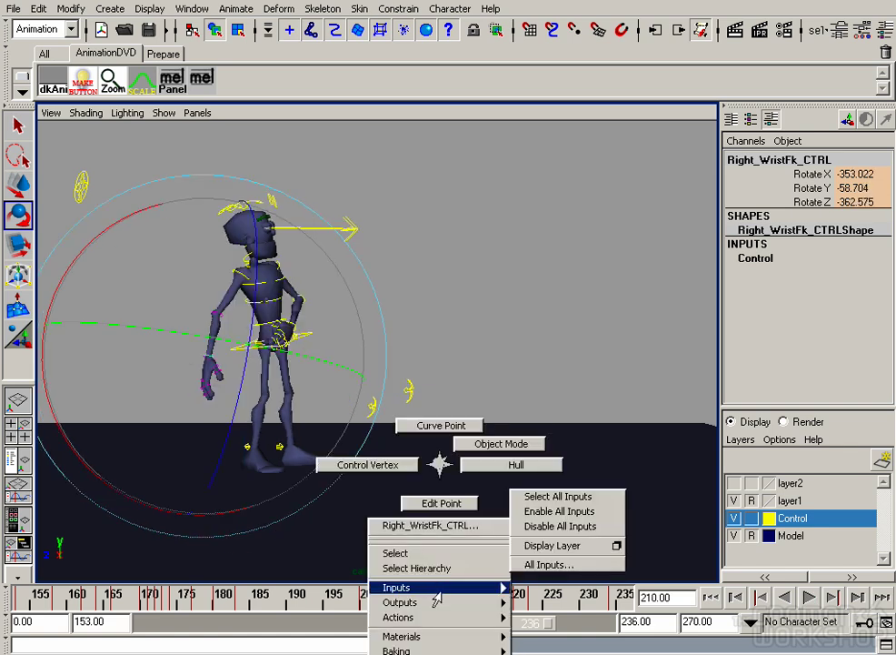
right_click_drag(440, 596, 442, 404)
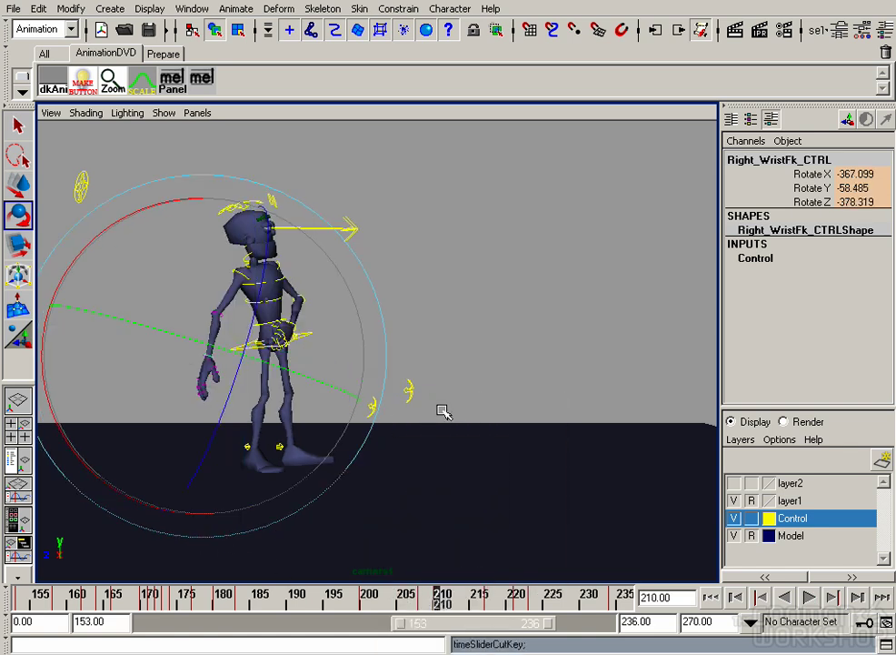
- Rotate the right elbow control in the frame 204 to 210 section and key it
key("w")
left_click(225, 318)
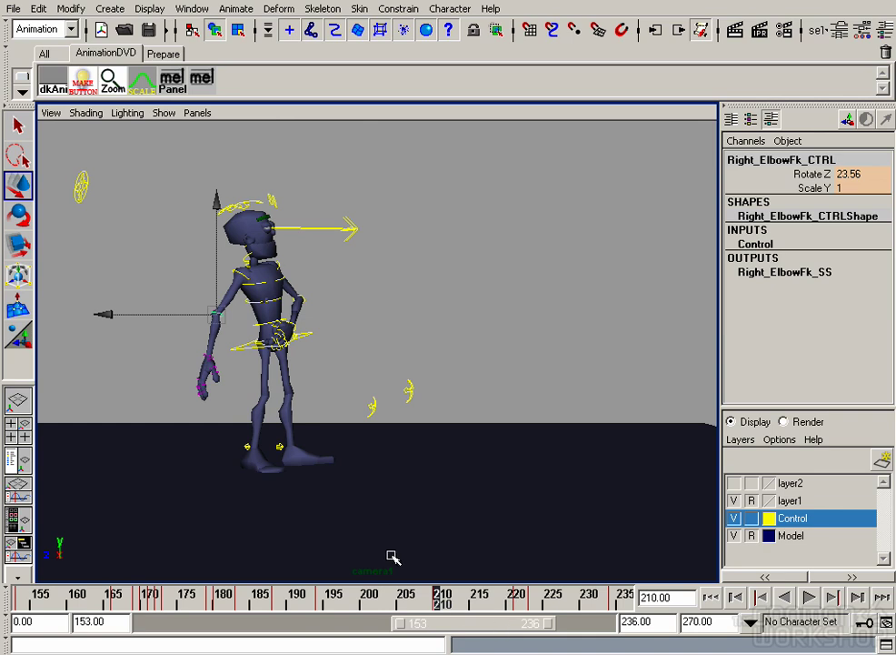
left_click(396, 600)
left_click(444, 601)
key("e")
left_click_drag(356, 375, 391, 464)
key("s")
- Cut the right elbow control's key at frame 210 and replay the arm settling from frames 204 and 200
left_click_drag(397, 601, 440, 601)
right_click_drag(440, 598, 487, 415)
left_click(487, 406)
left_click(400, 602)
key("alt+v")
left_click(375, 602)
key("alt+v")
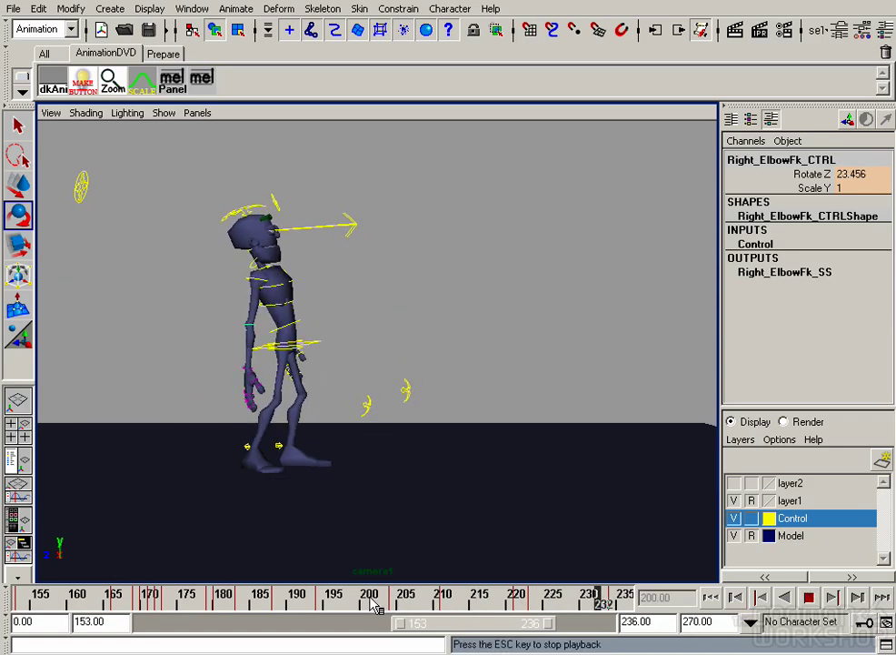
- Rotate the right wrist control at frame 217 to about X -371, Y -57, Z -380 and replay
left_click(444, 600)
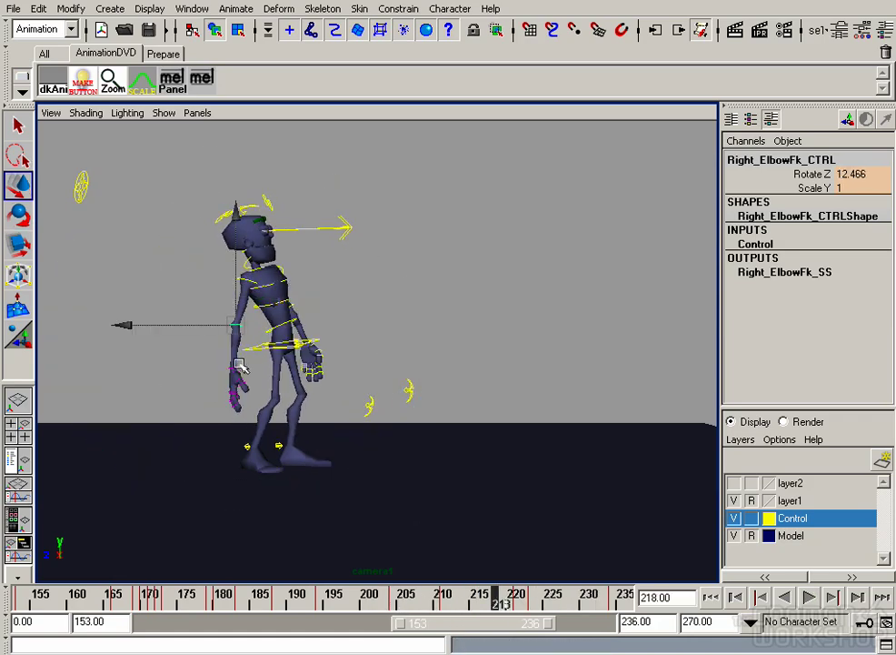
left_click(240, 366)
left_click(490, 600)
key("e")
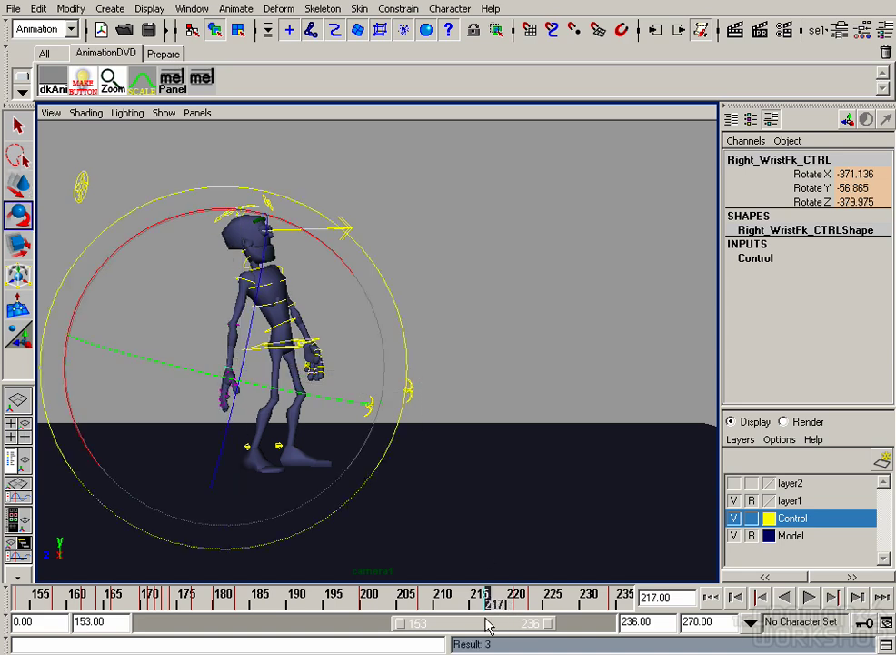
key("alt+v")
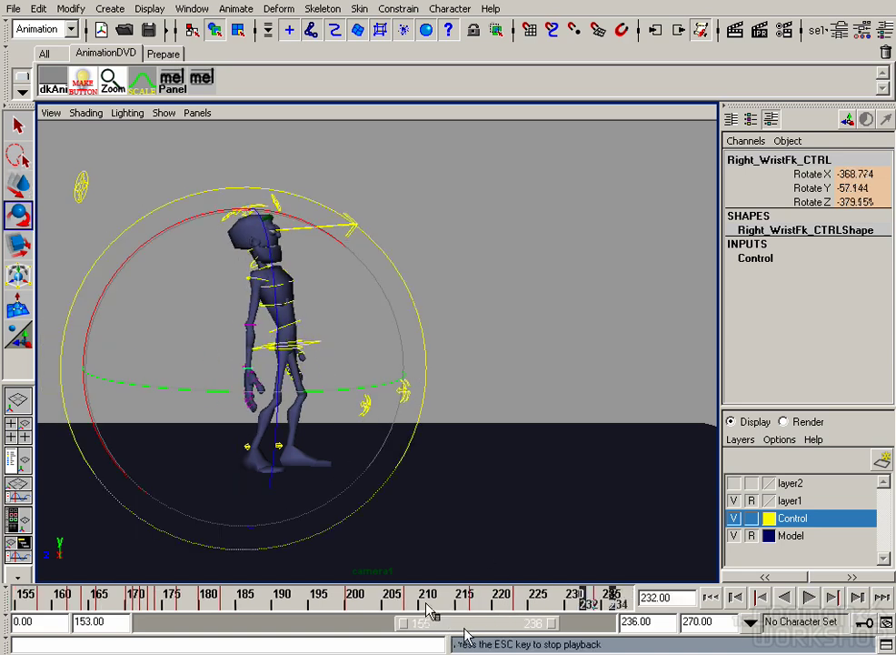
- Review the animation and save the scene as a Maya binary file in the 2_Staging folder
left_click(373, 604)
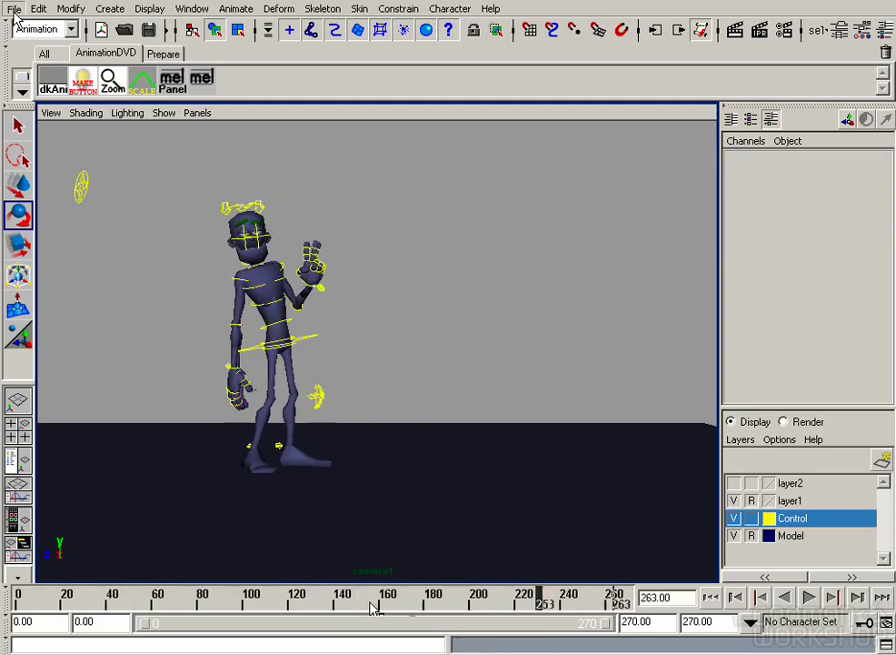
left_click(13, 8)
left_click(64, 86)
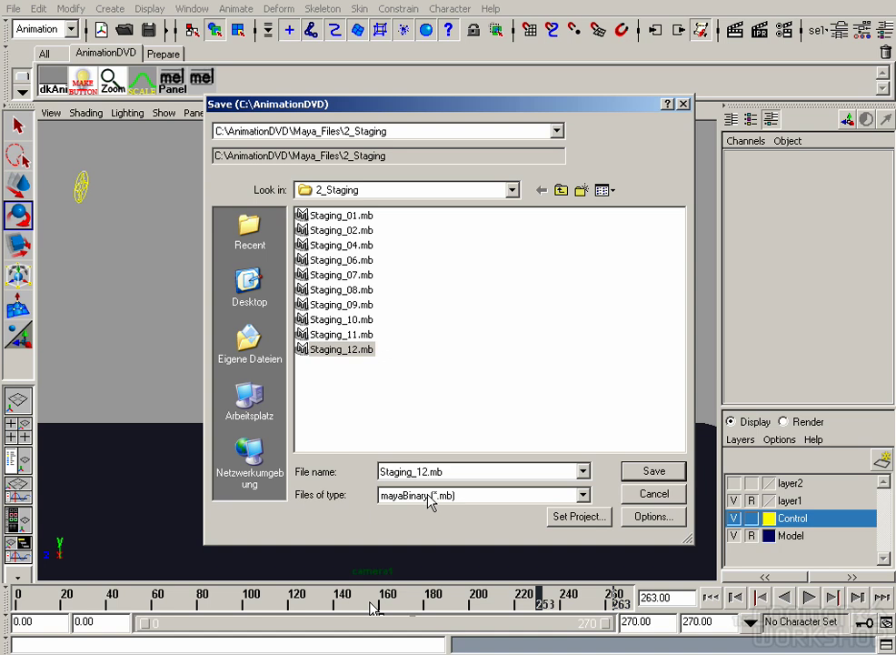
left_click(644, 477)
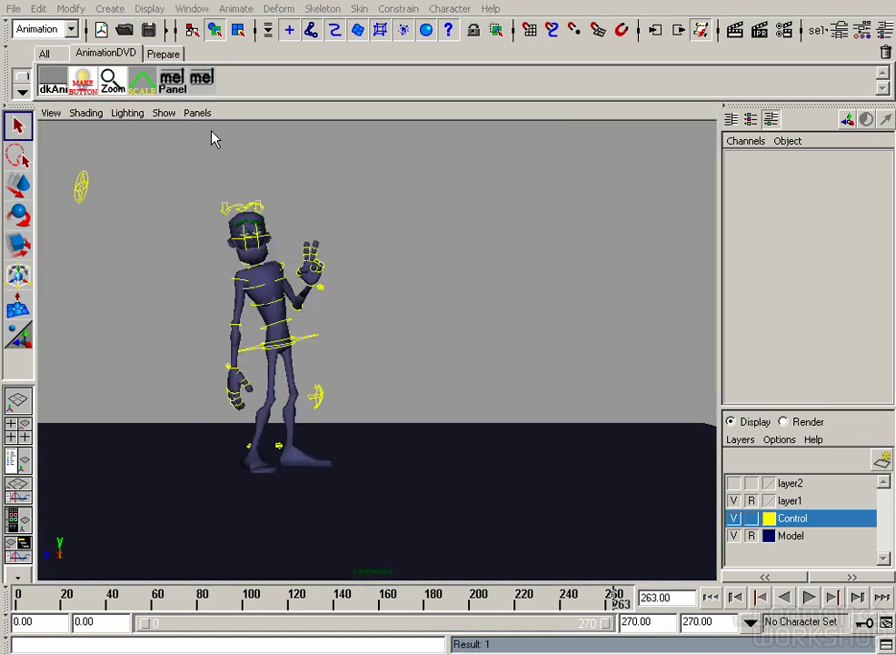